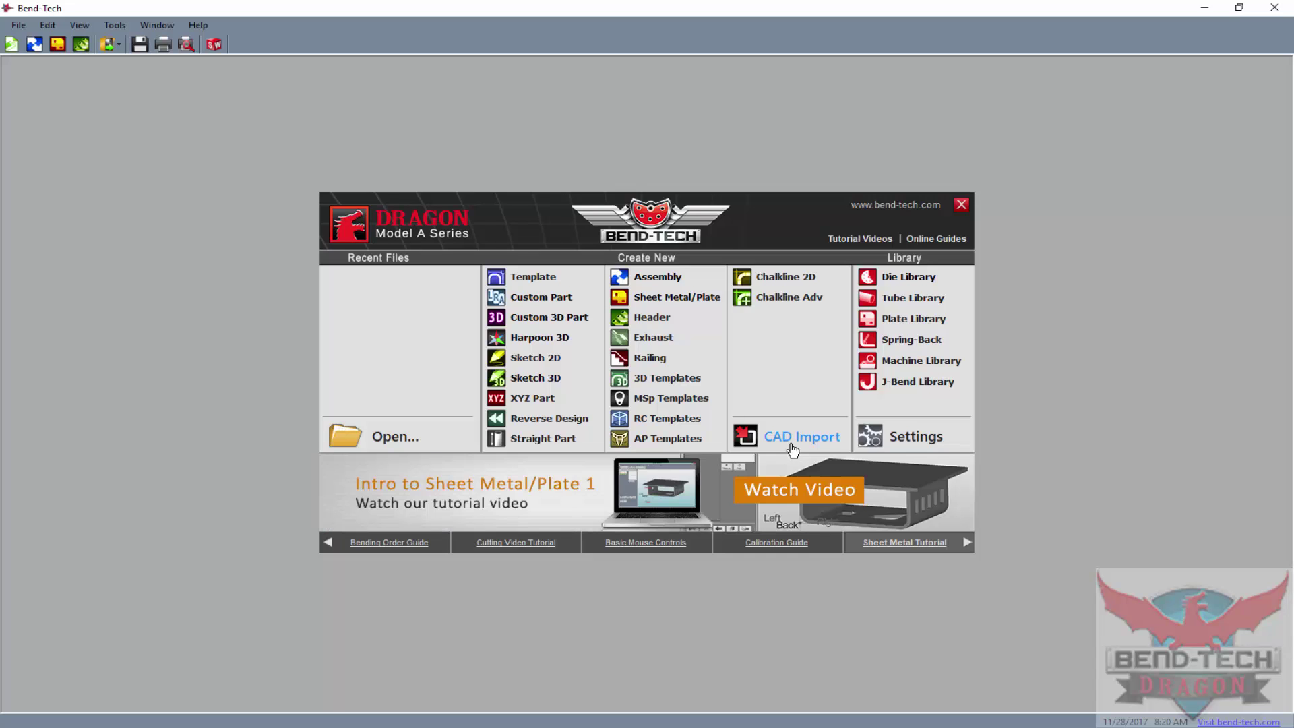
- Import the tube model file BUMP STOP CAN - 2.0 - 4-INCH.IGS from the Desktop
left_click(792, 450)
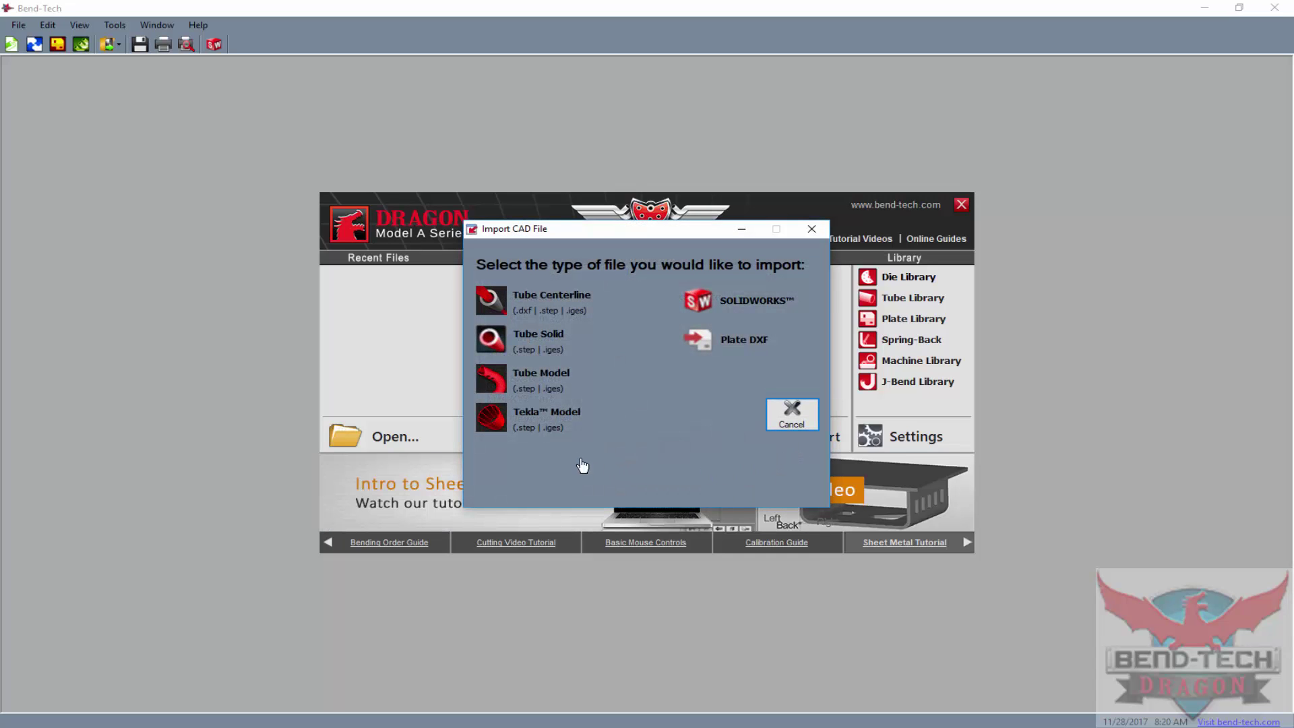
left_click(537, 382)
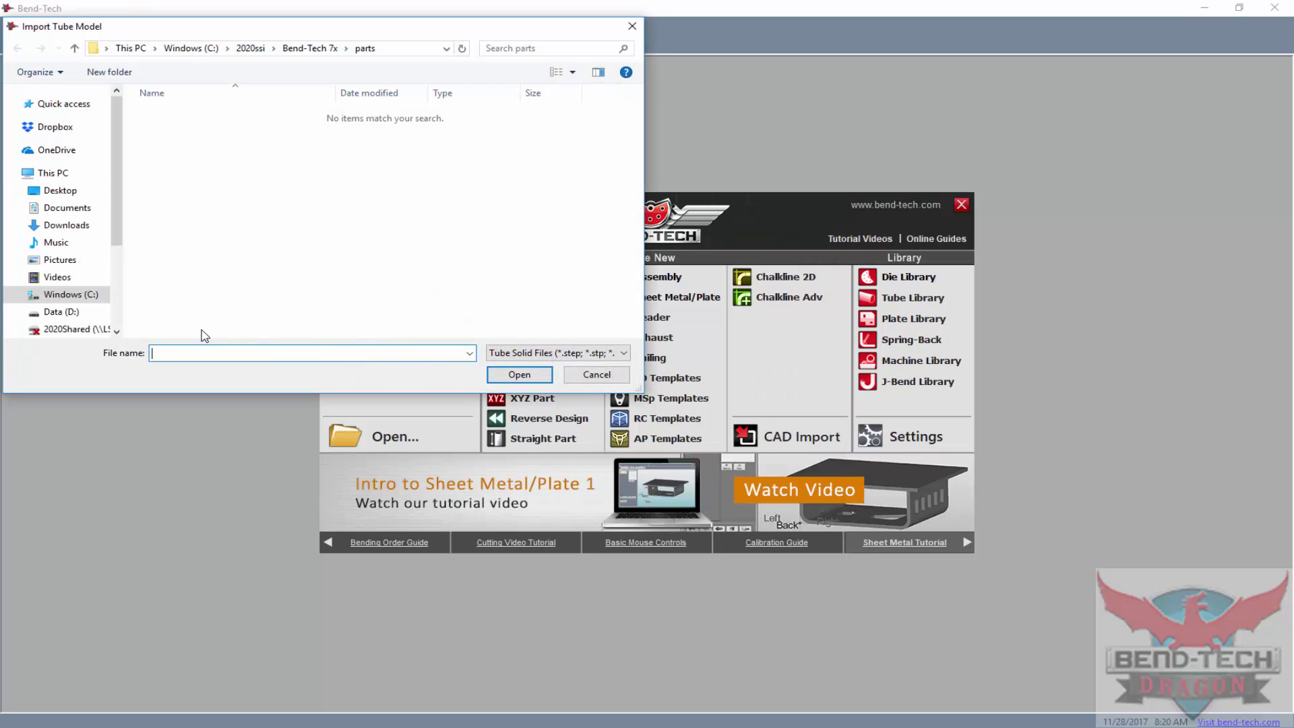
left_click(67, 195)
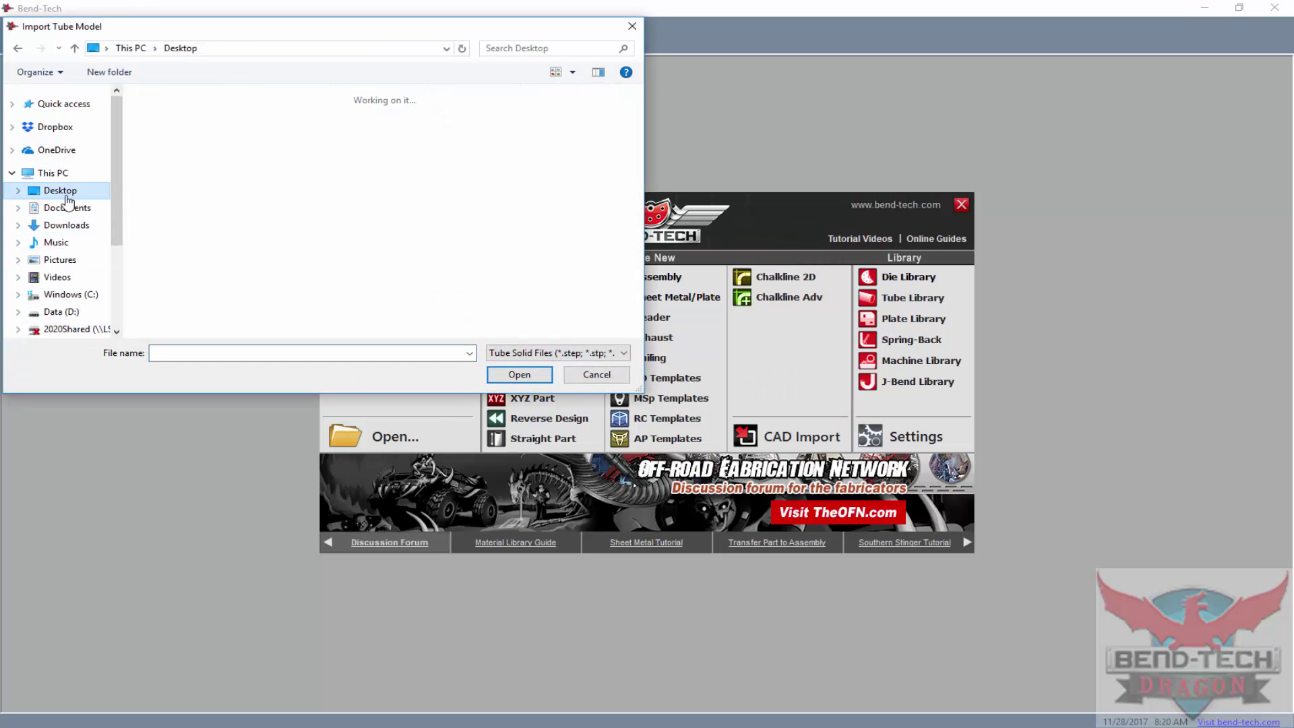
left_click(277, 207)
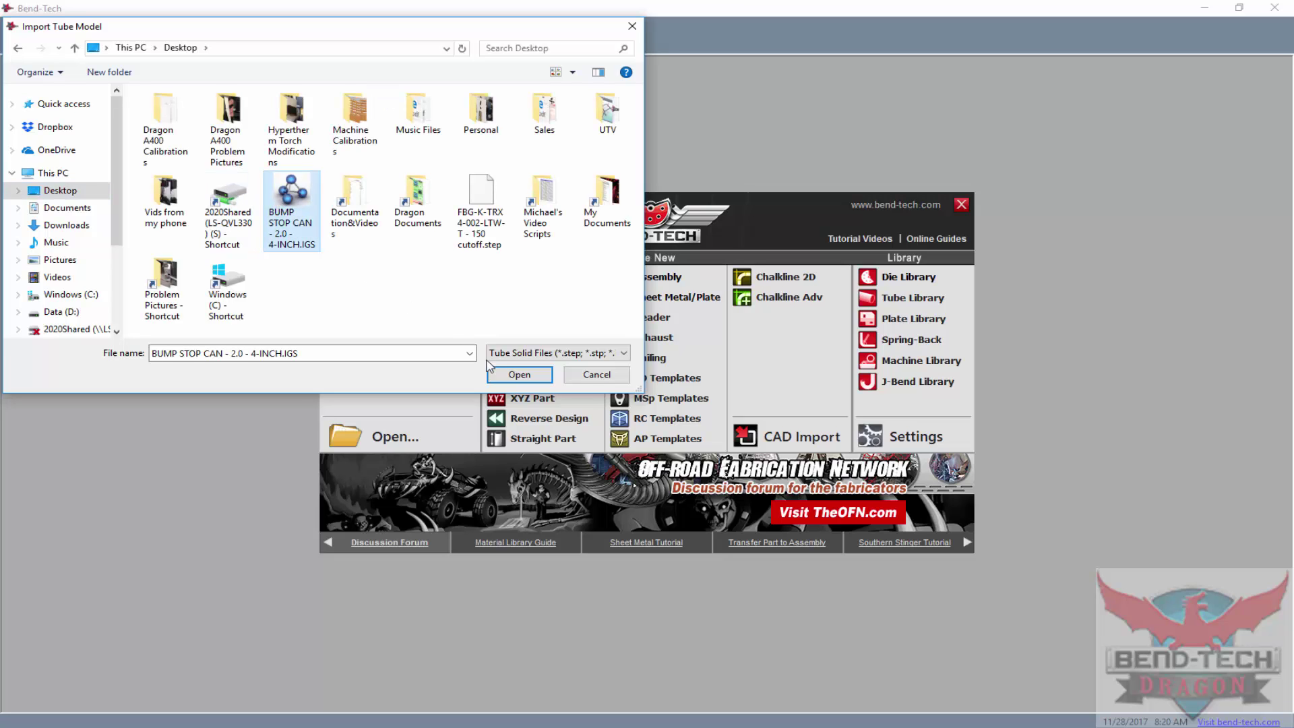
left_click(519, 376)
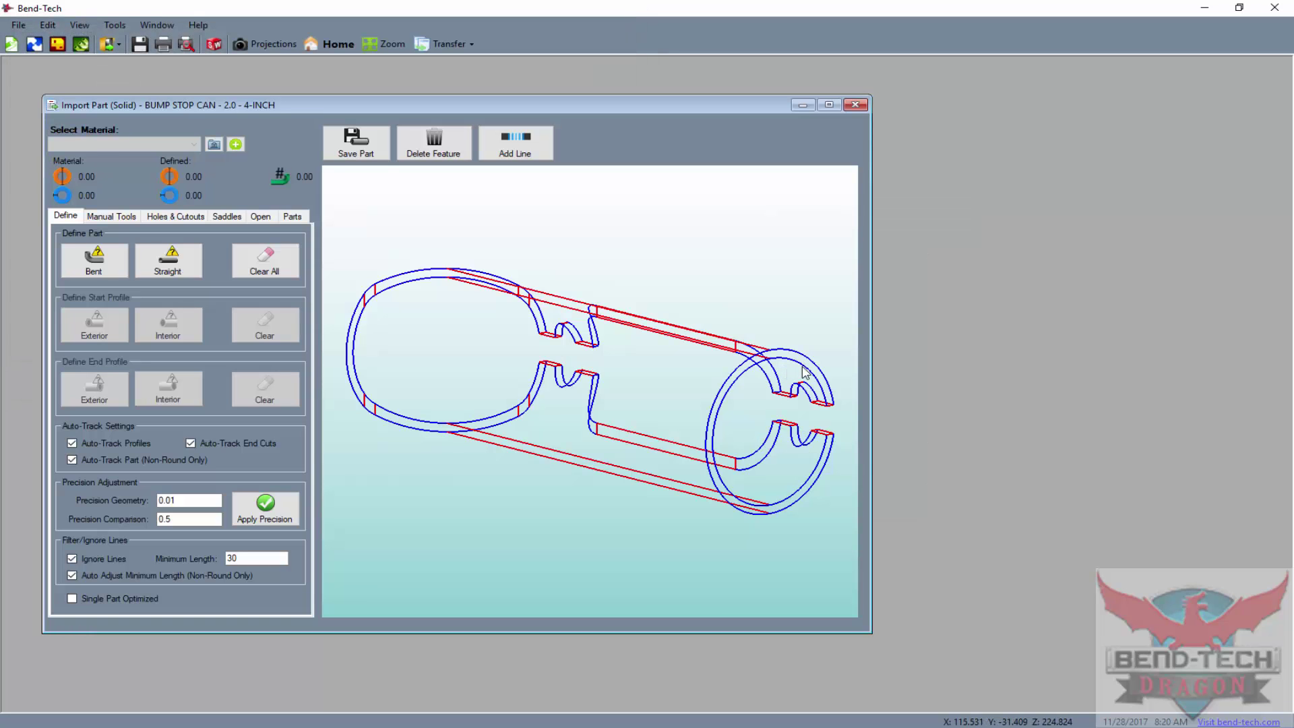
- Delete the short lines that connect the inner and outer tube profiles around the ring
left_click_drag(805, 373, 709, 321)
left_click_drag(515, 383, 659, 411)
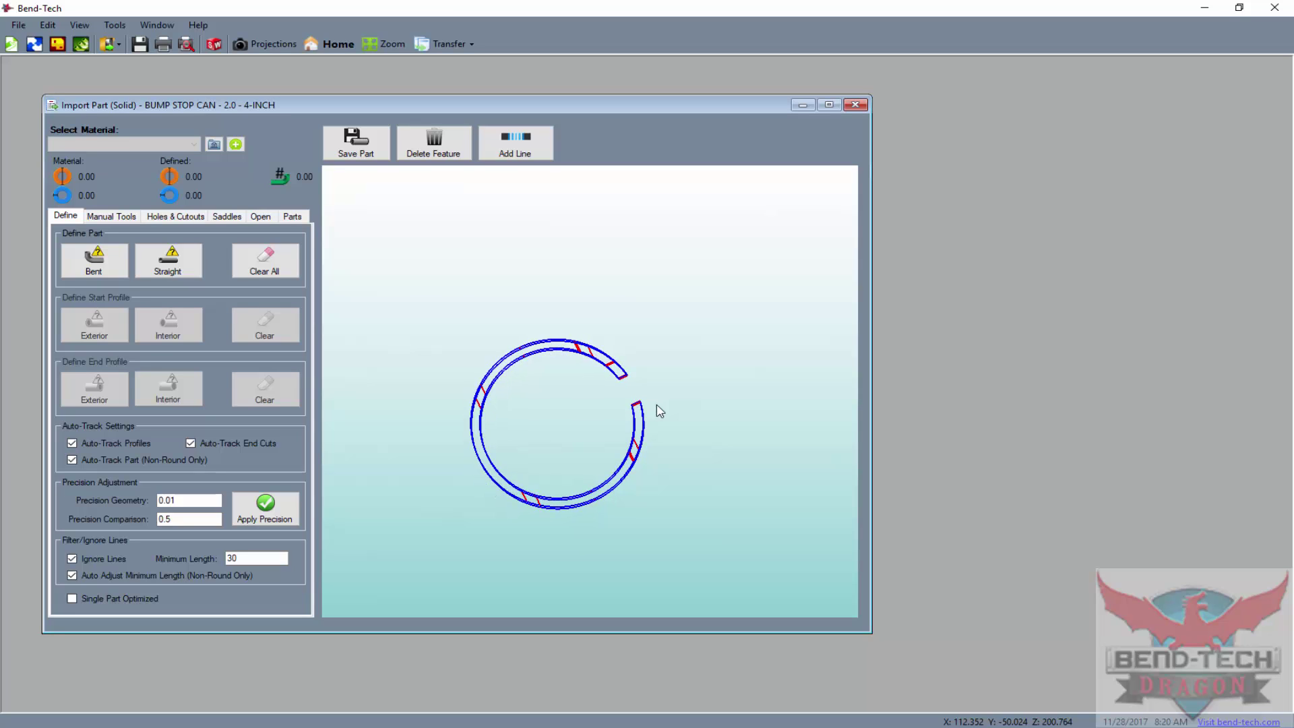
scroll(587, 367, "up", 3)
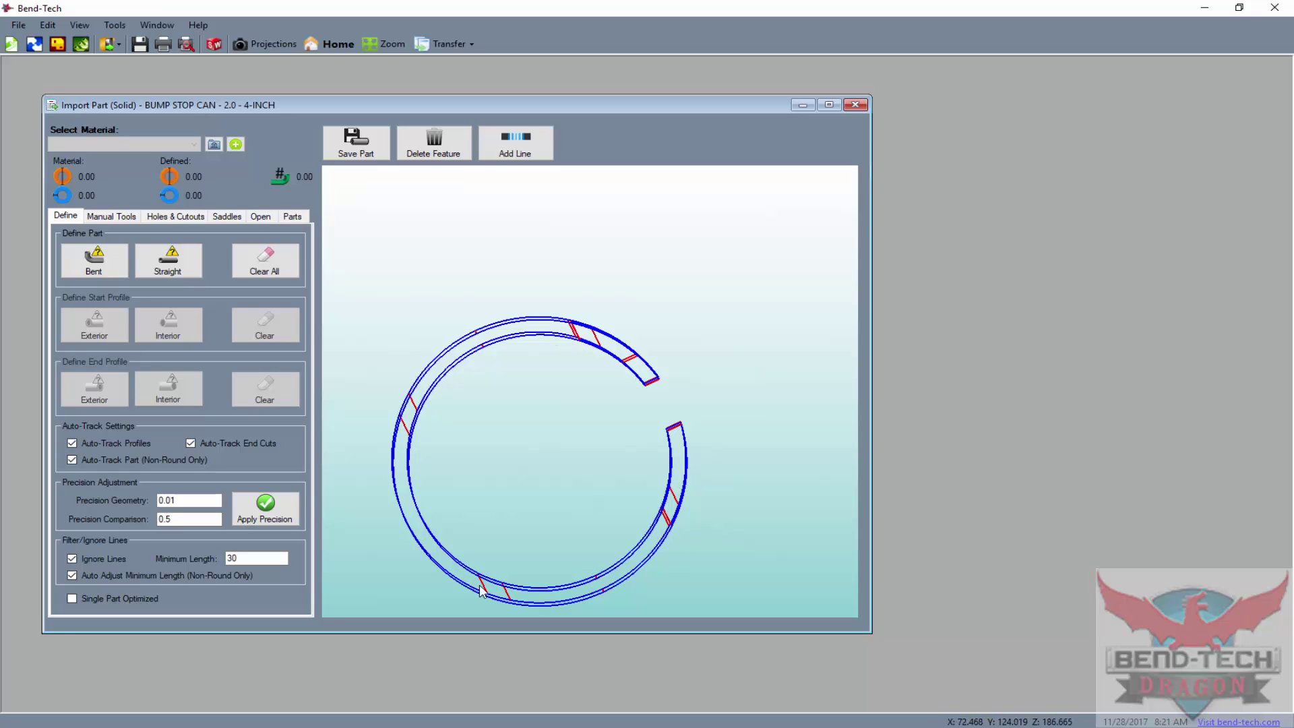
left_click(436, 155)
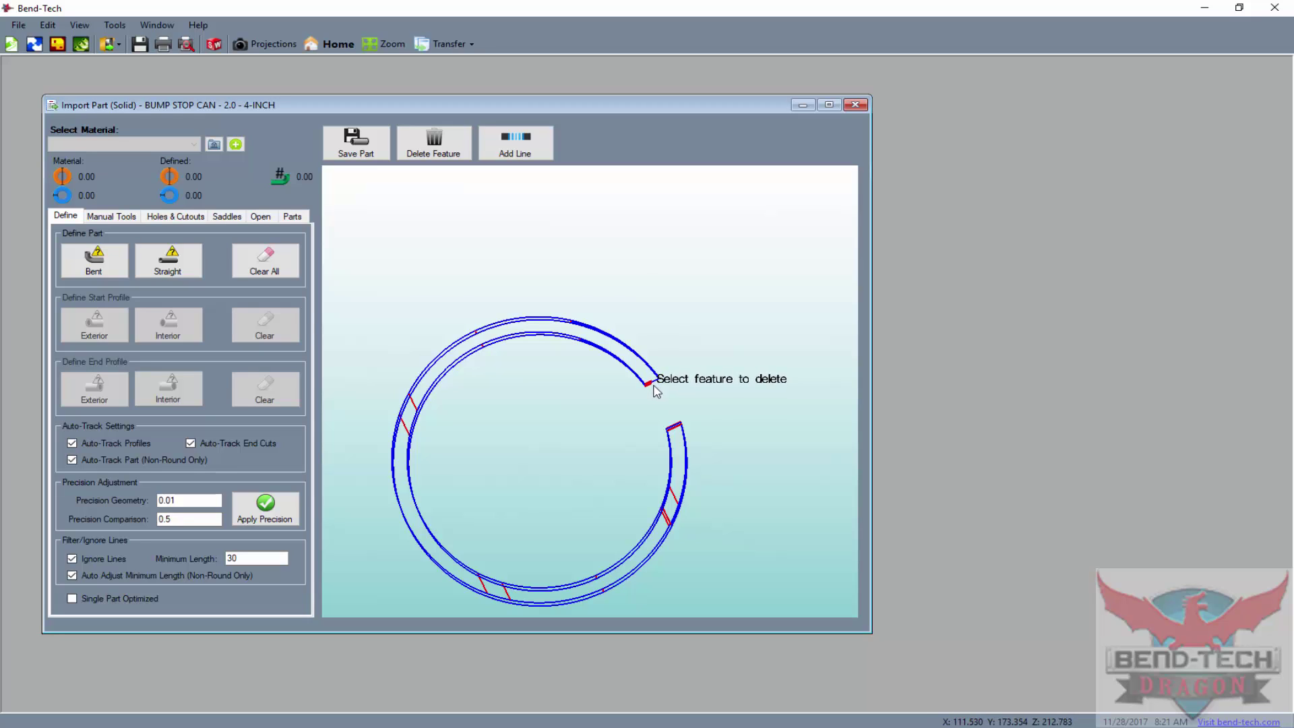
left_click(654, 386)
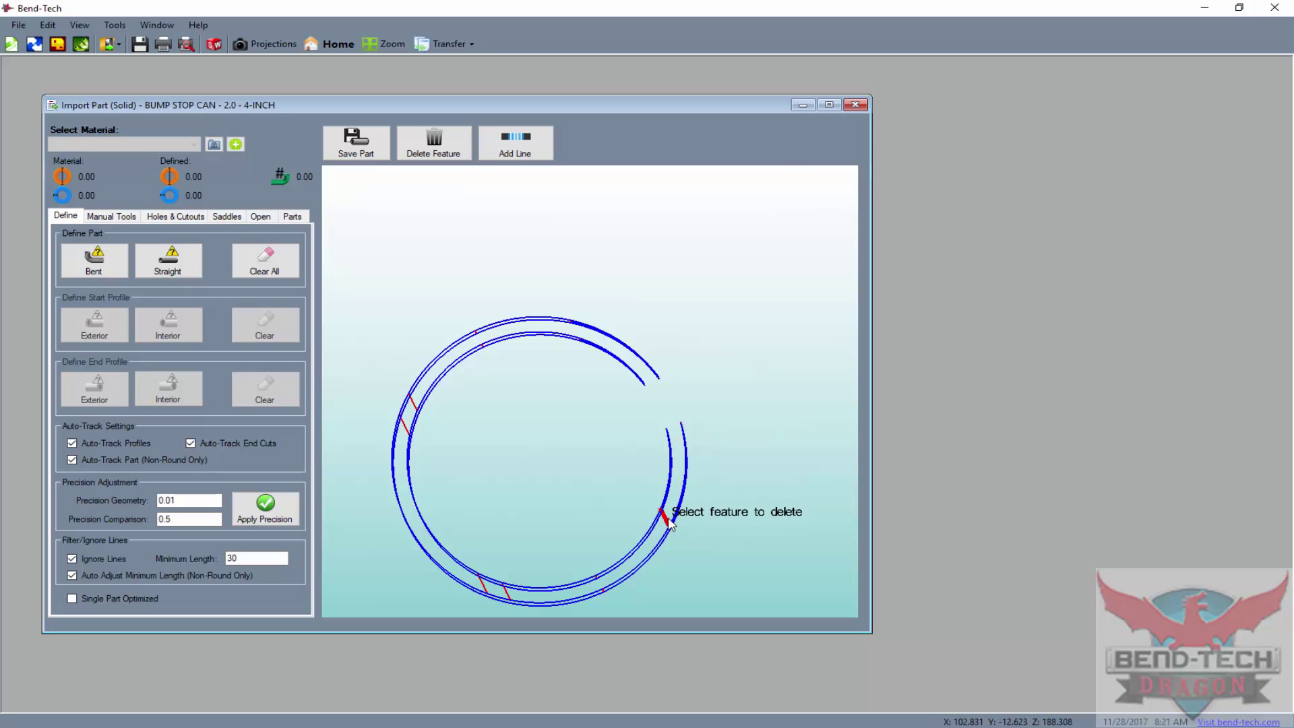
left_click(495, 592)
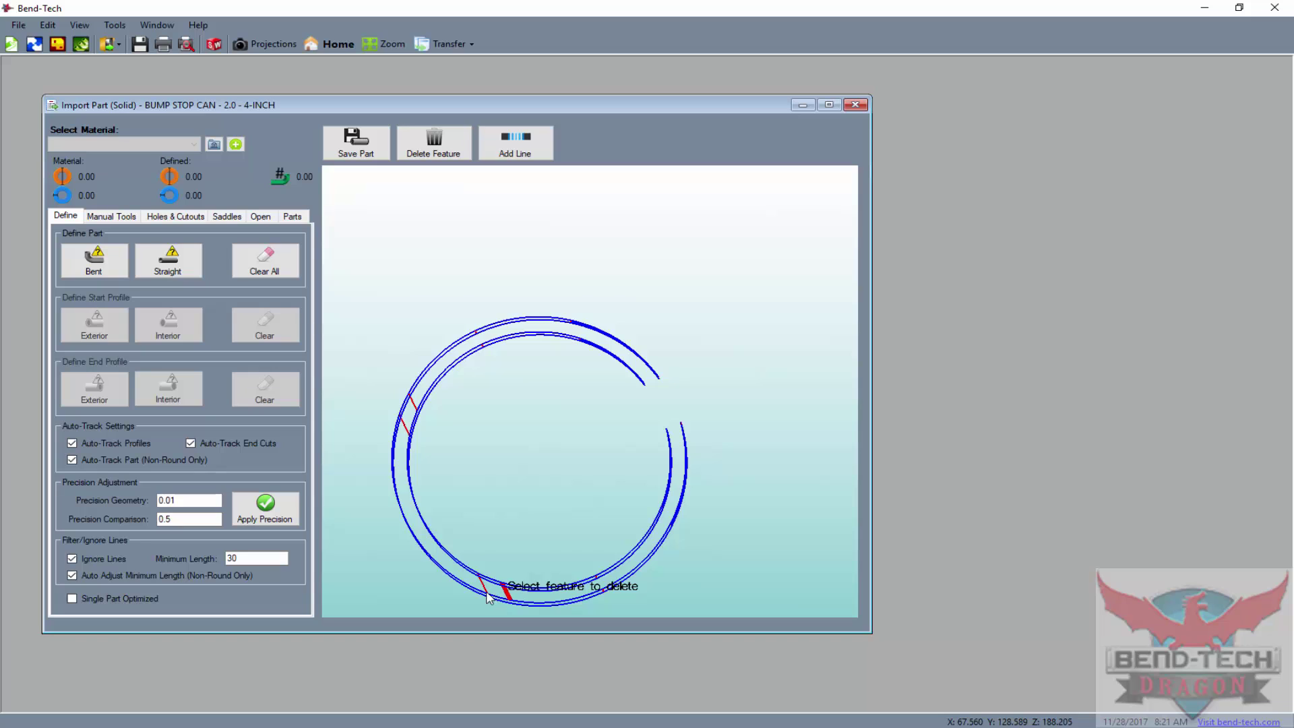
left_click(407, 425)
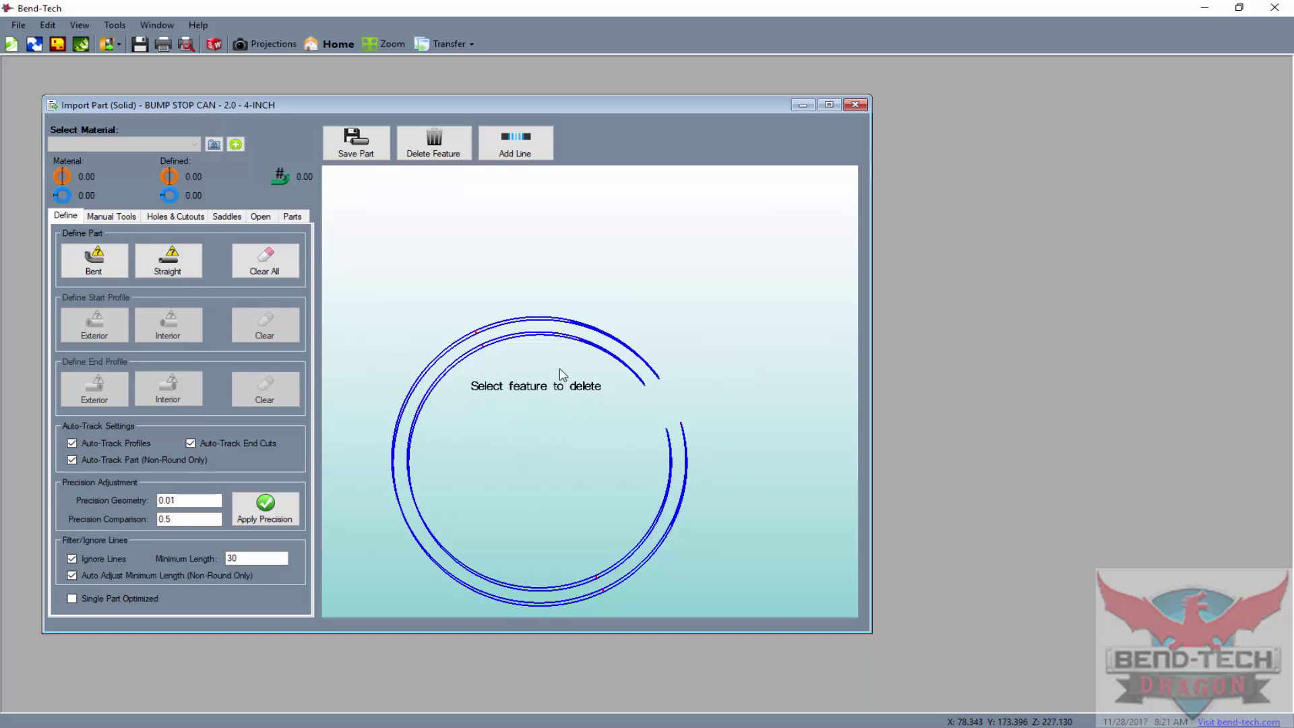
- Define the part as a straight tube, picking the long outer line for the outside profile and its neighbouring inner line
left_click_drag(598, 453, 545, 448)
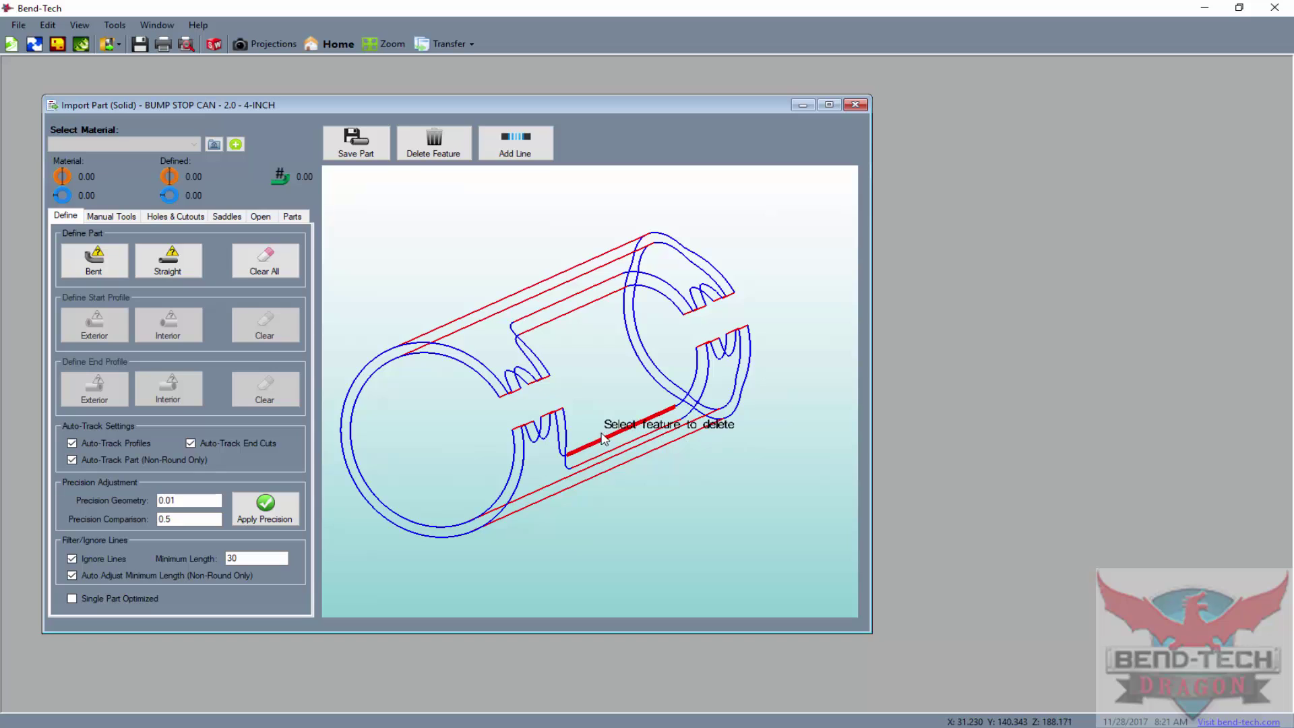
left_click_drag(579, 429, 610, 459)
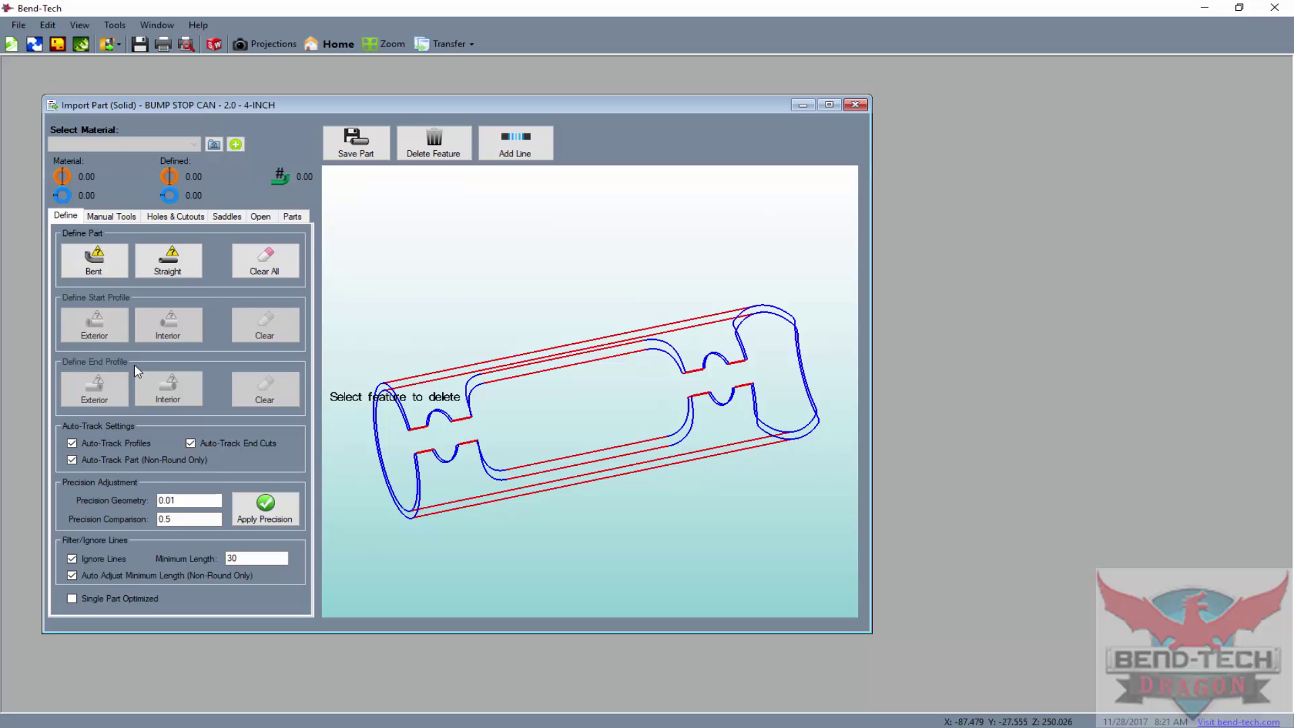
left_click(163, 270)
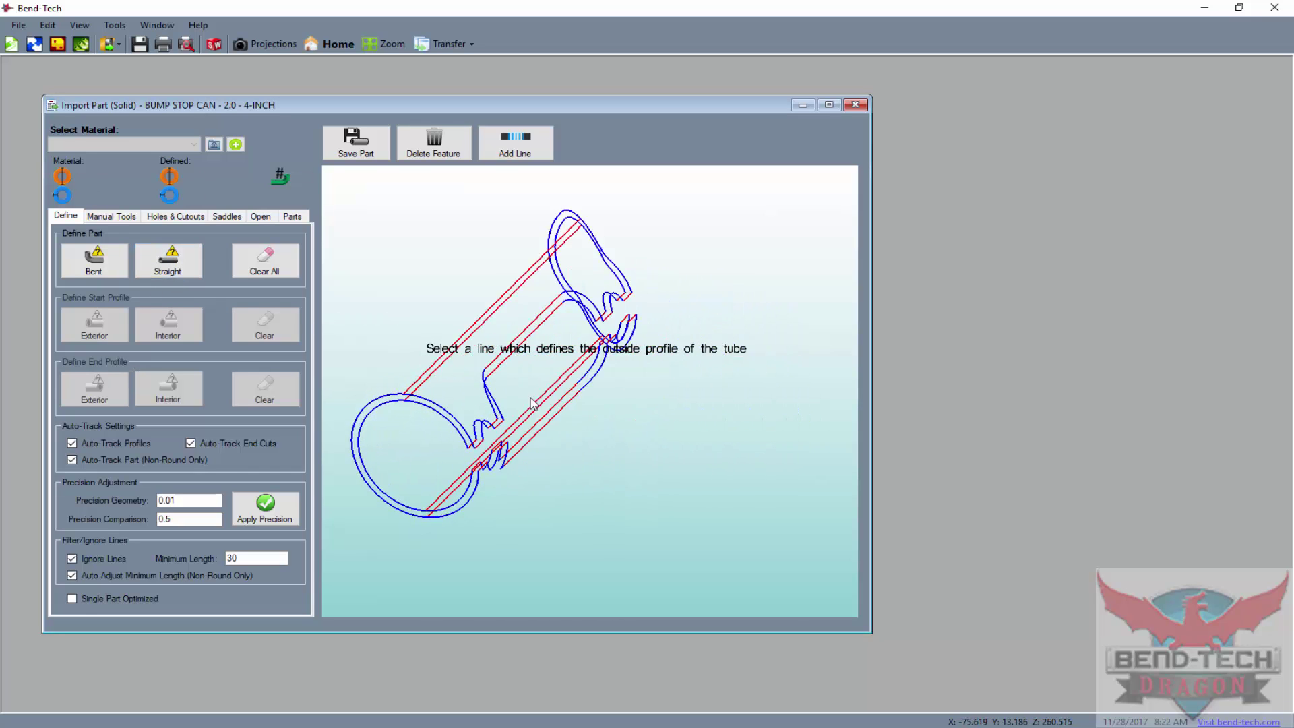
left_click(164, 272)
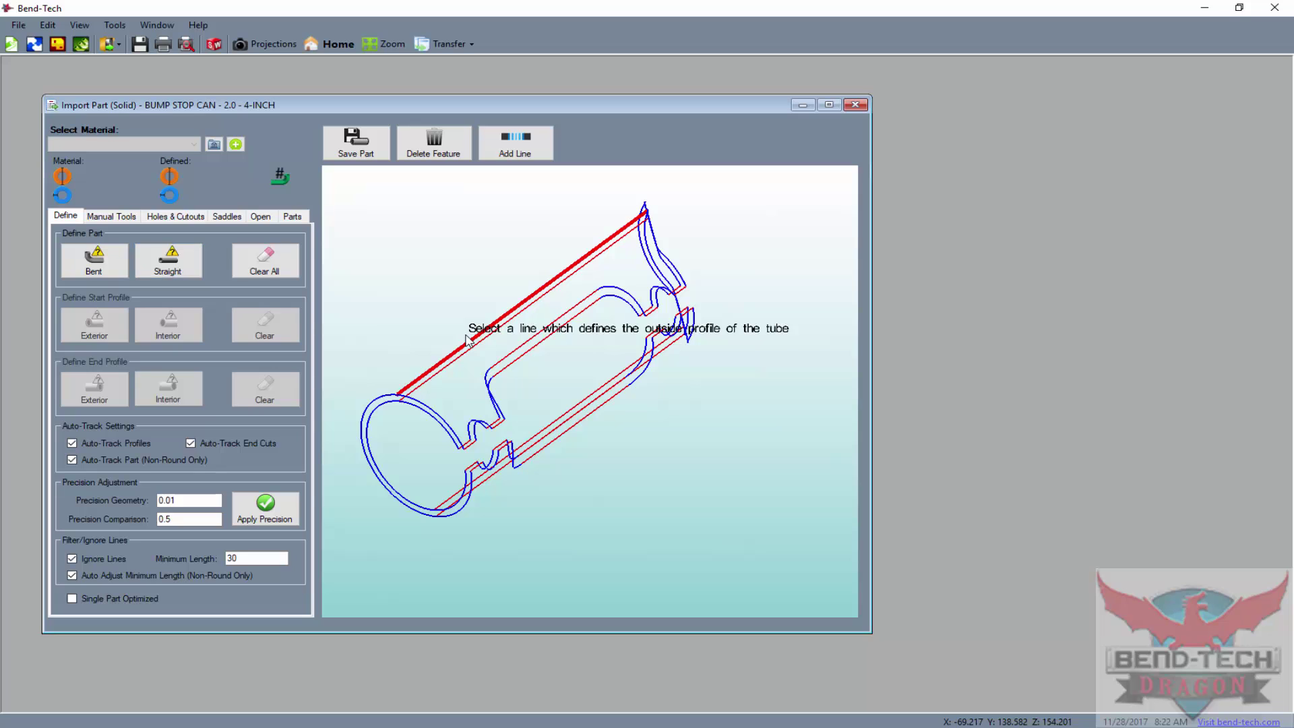
left_click(464, 335)
left_click(648, 232)
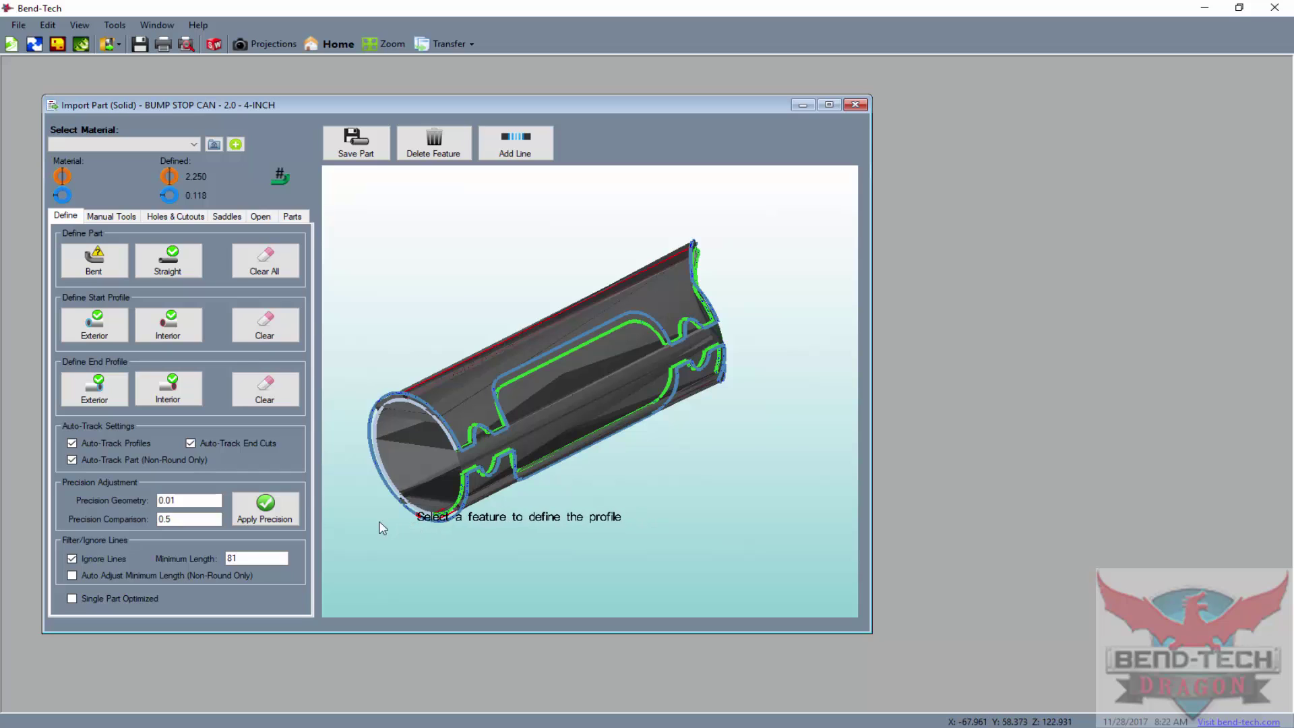
- Clear the tube's end profile and start profile definitions
left_click(264, 397)
left_click(704, 423)
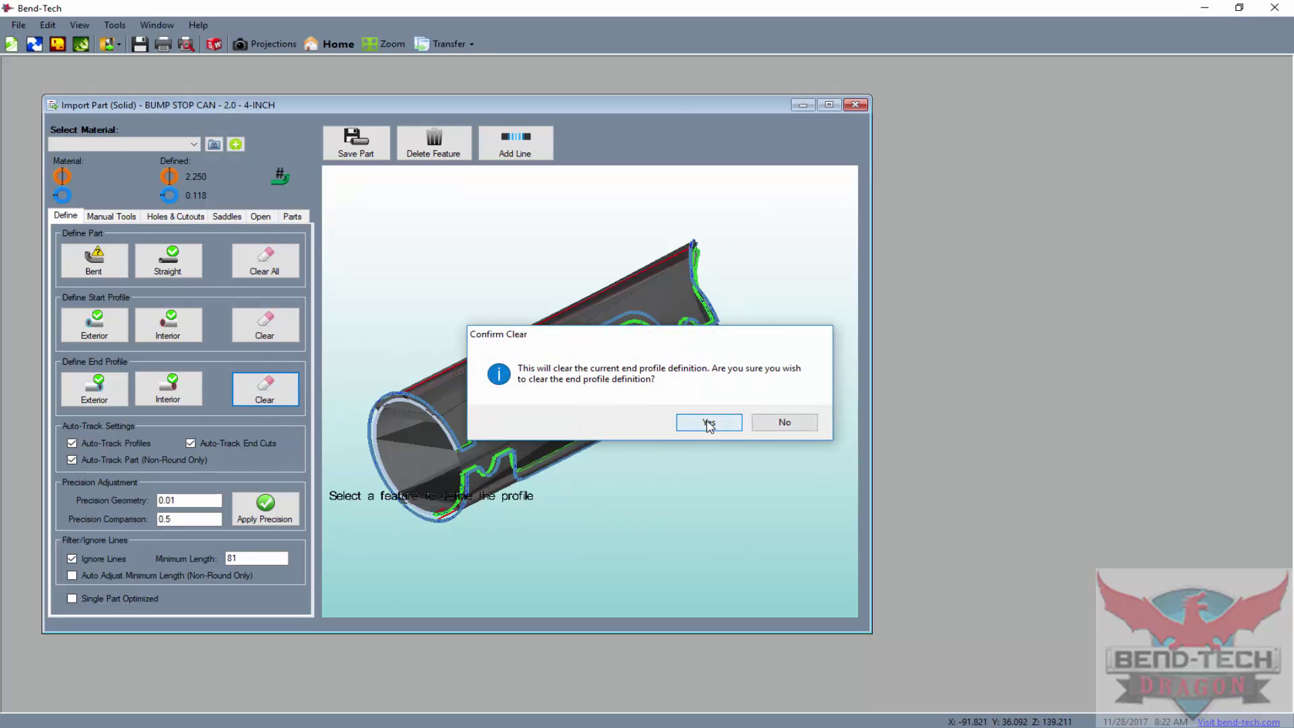
left_click(273, 337)
left_click(710, 423)
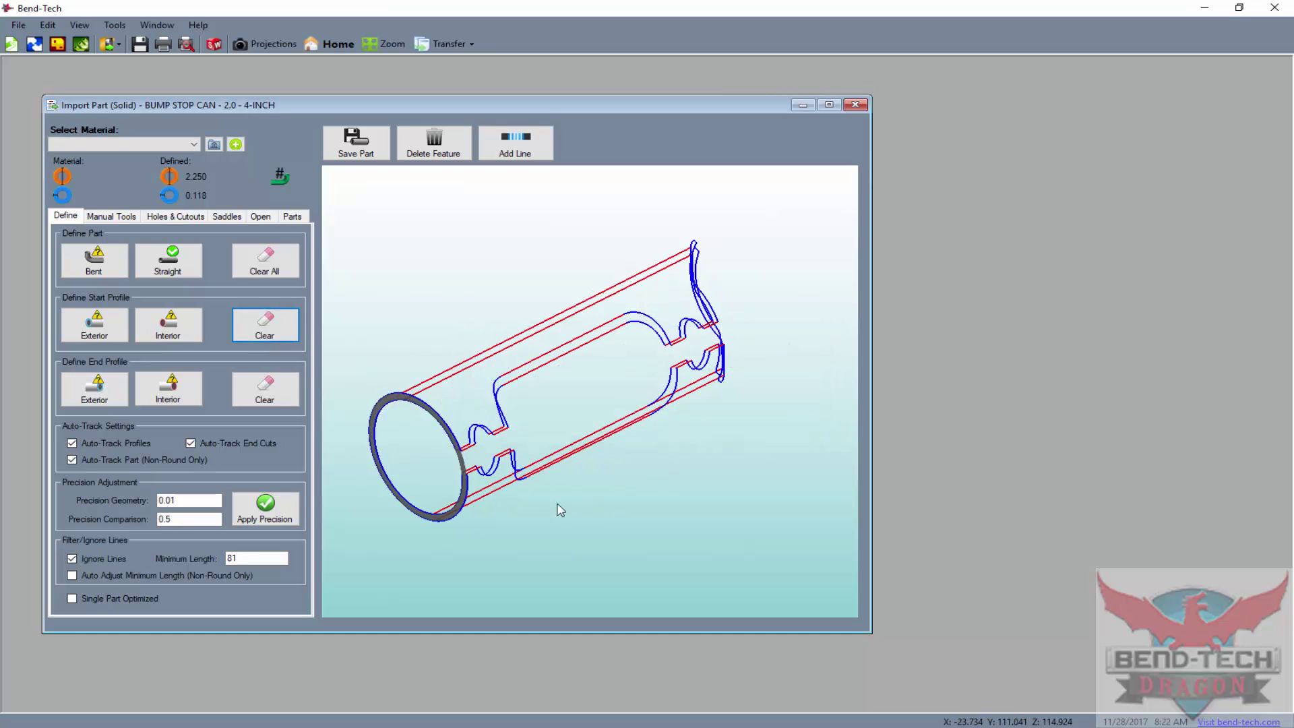
- Define the exterior start profile from the long straight edge of the side cutout and check the tracked contour at both tube ends
left_click(103, 333)
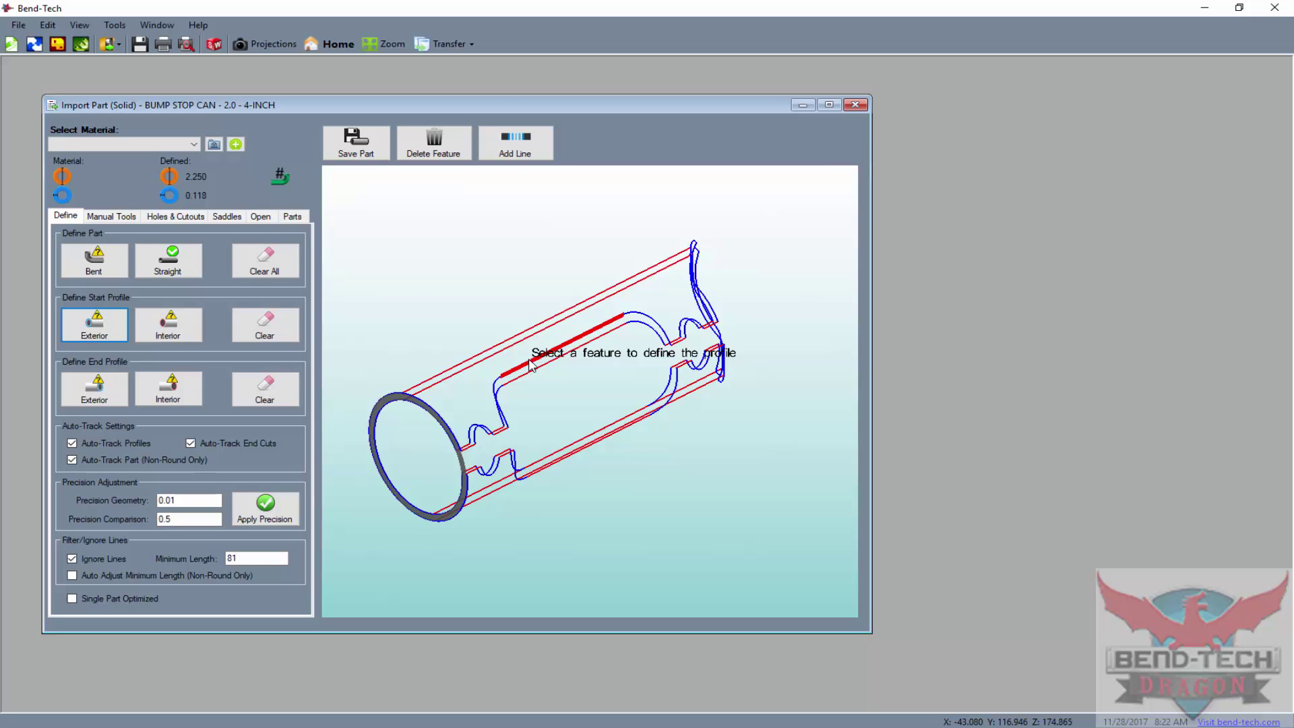
left_click(530, 364)
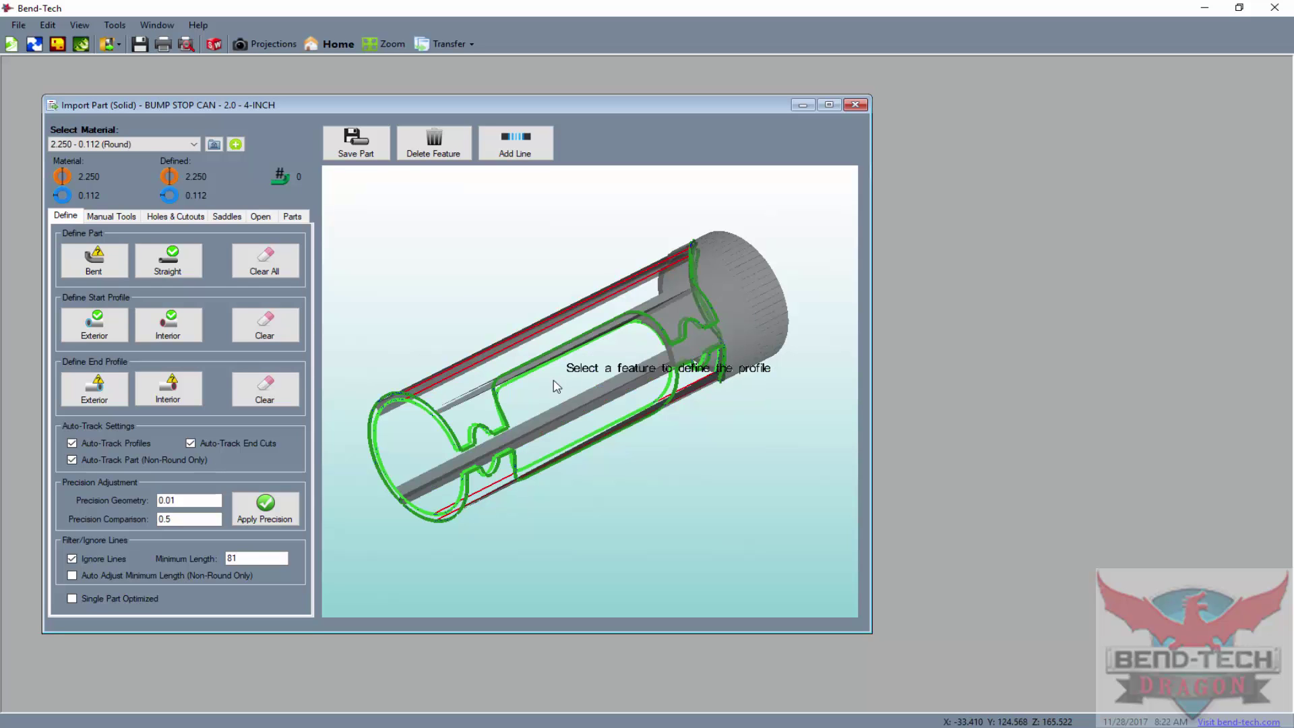
left_click_drag(457, 407, 499, 375)
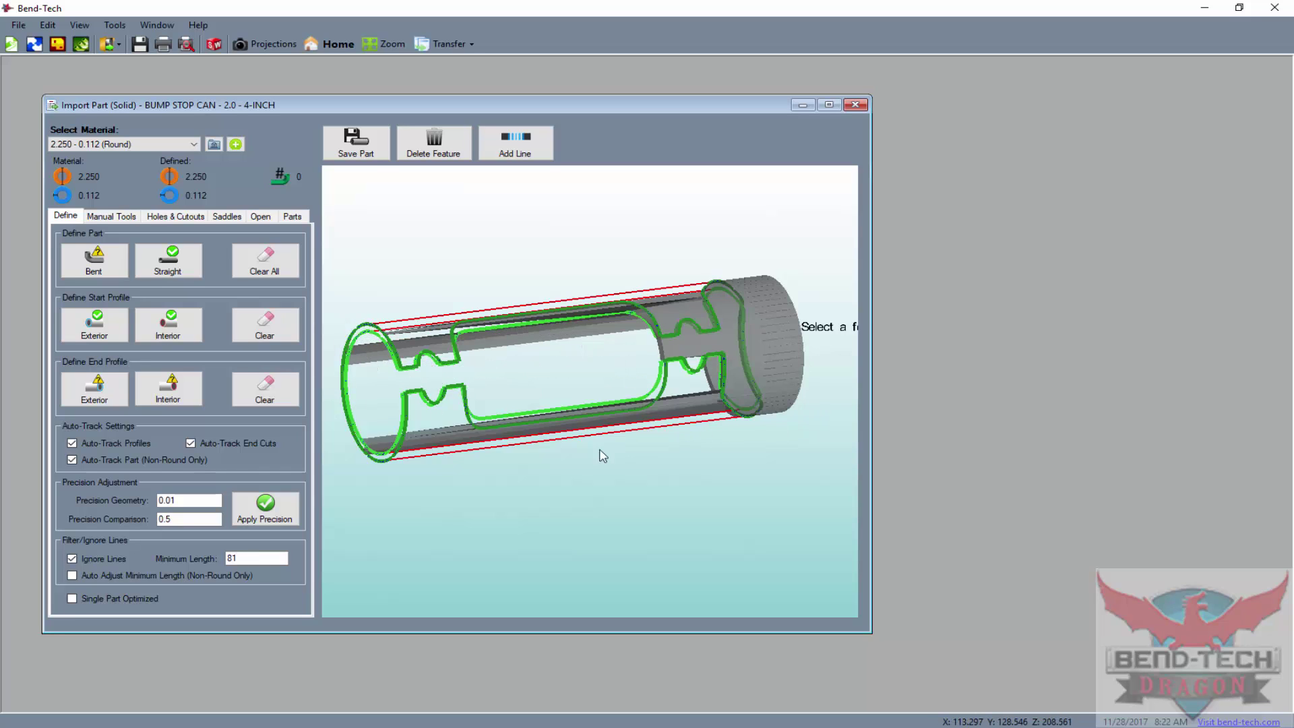
left_click_drag(465, 345, 532, 420)
scroll(518, 383, "up", 5)
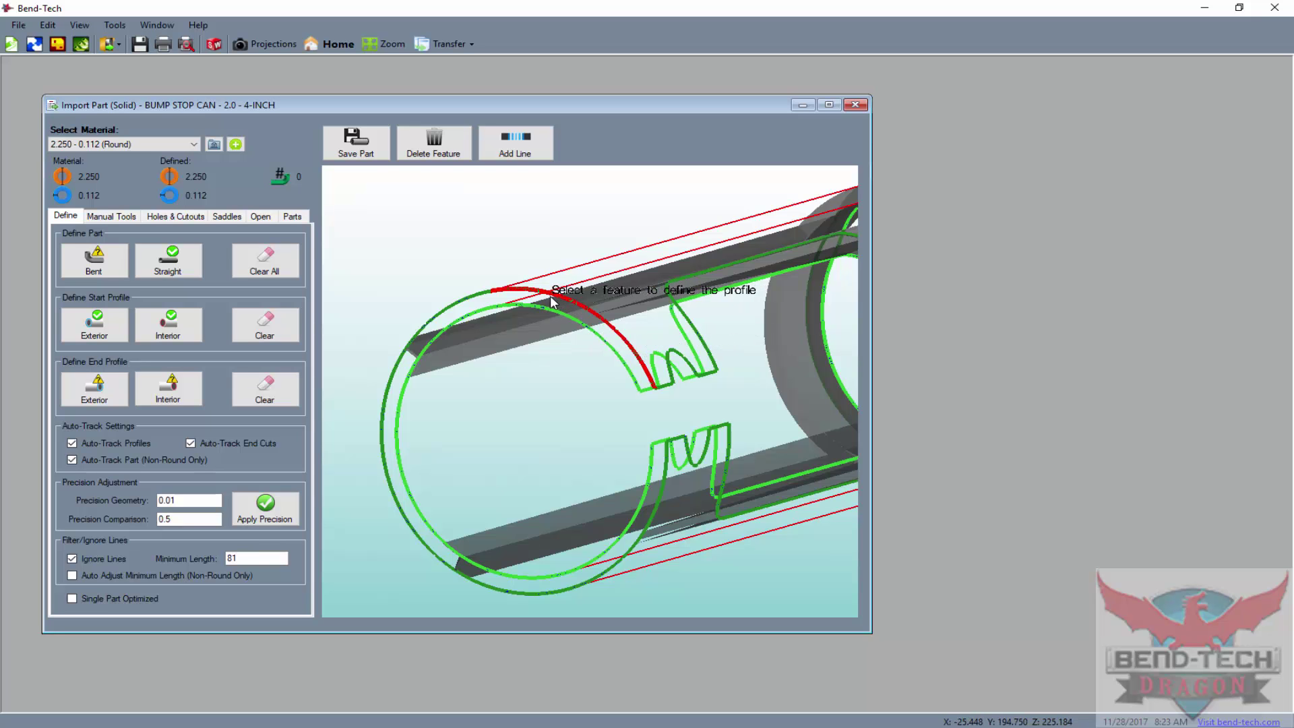
middle_click_drag(740, 362, 541, 364)
scroll(558, 361, "down", 4)
middle_click_drag(714, 347, 664, 352)
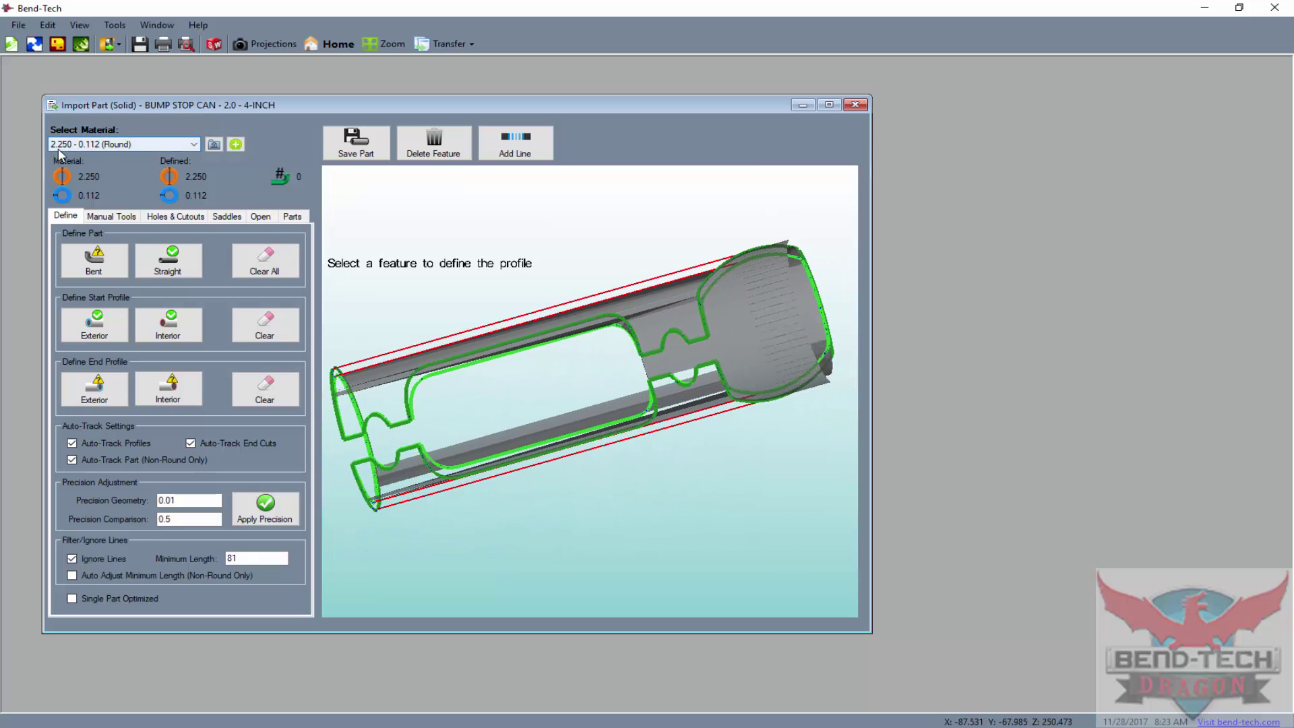
- Transfer the defined tube with the 2.250 - 0.112 (Round) material to an industrial part
left_click(236, 144)
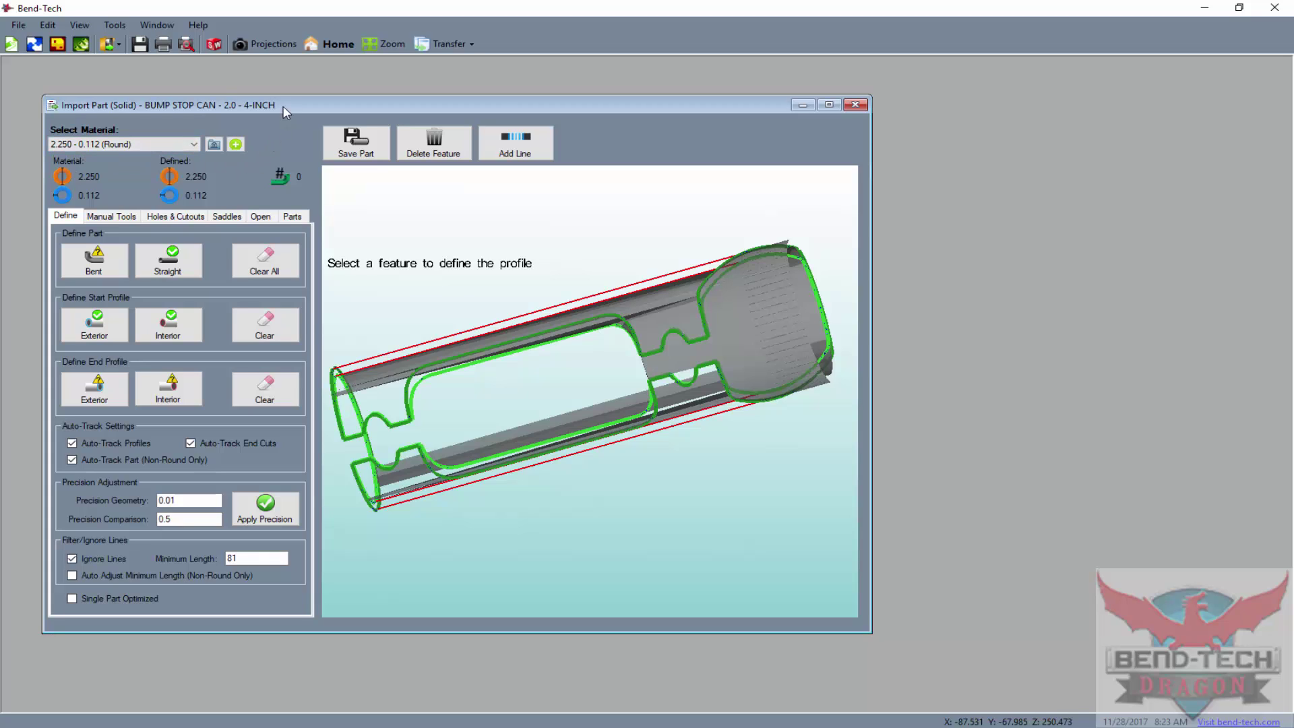
left_click(447, 43)
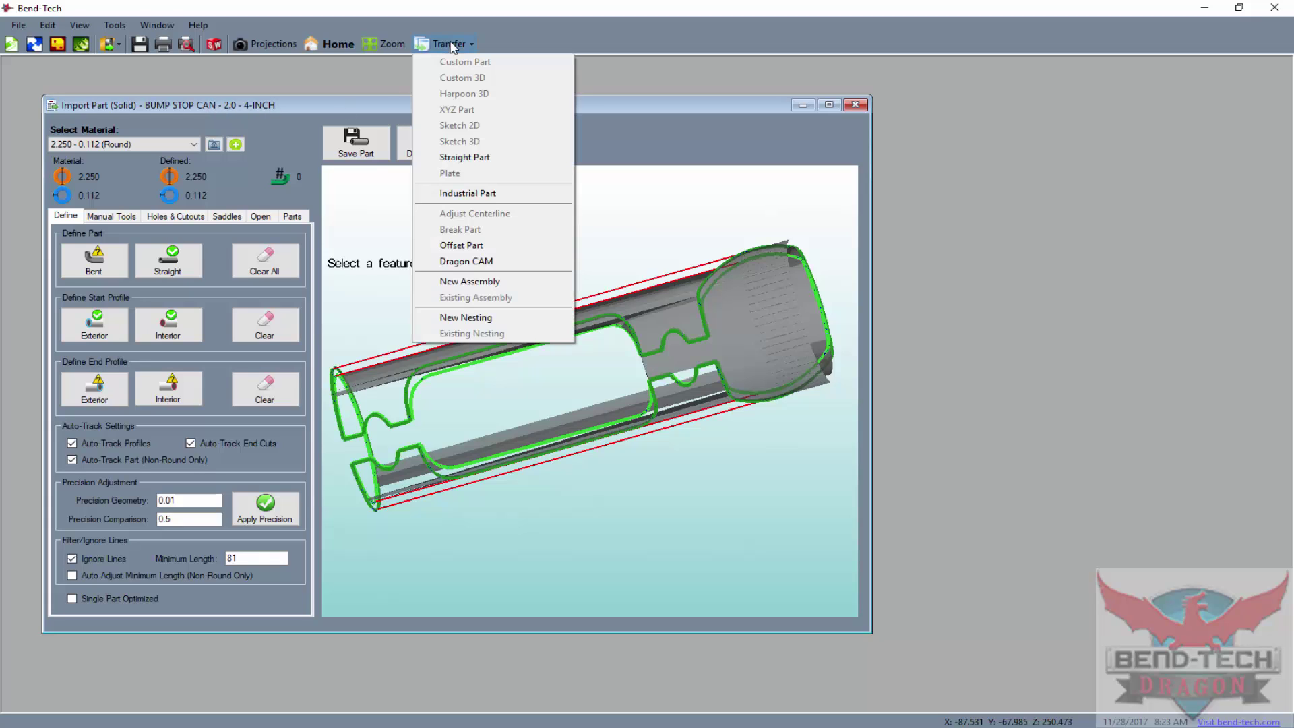
left_click(499, 194)
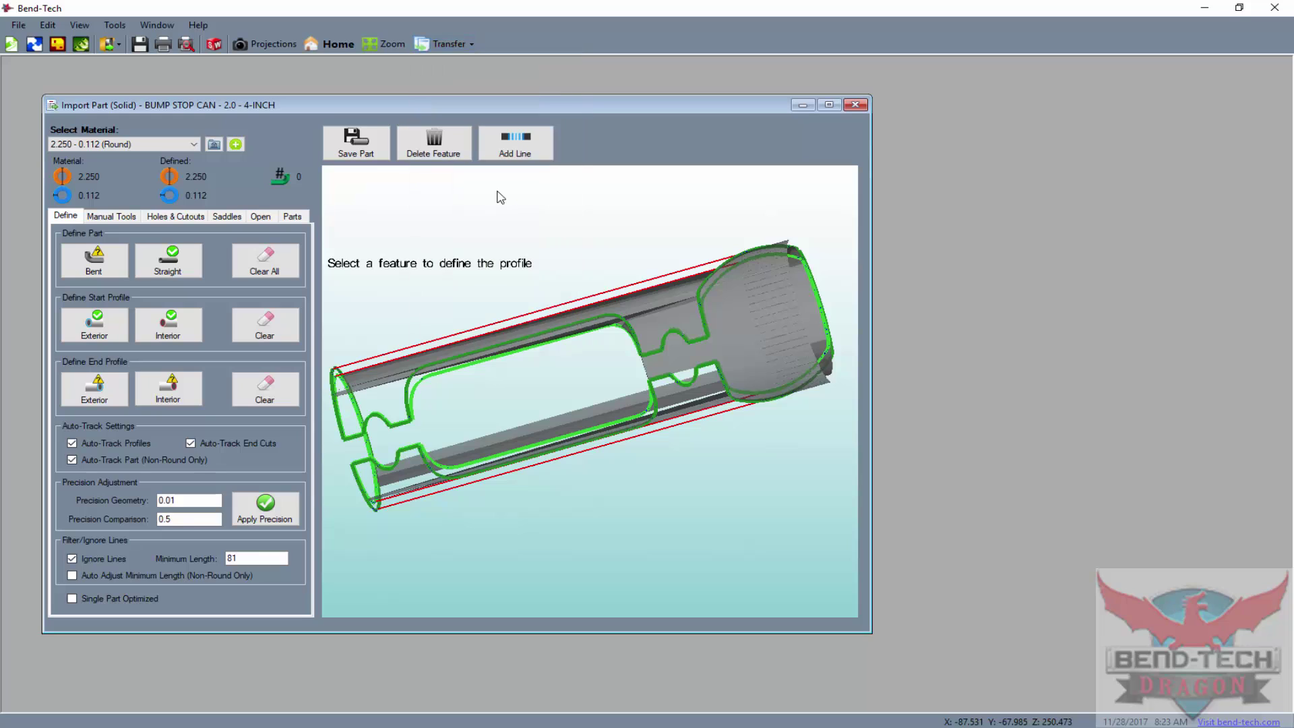
left_click(708, 124)
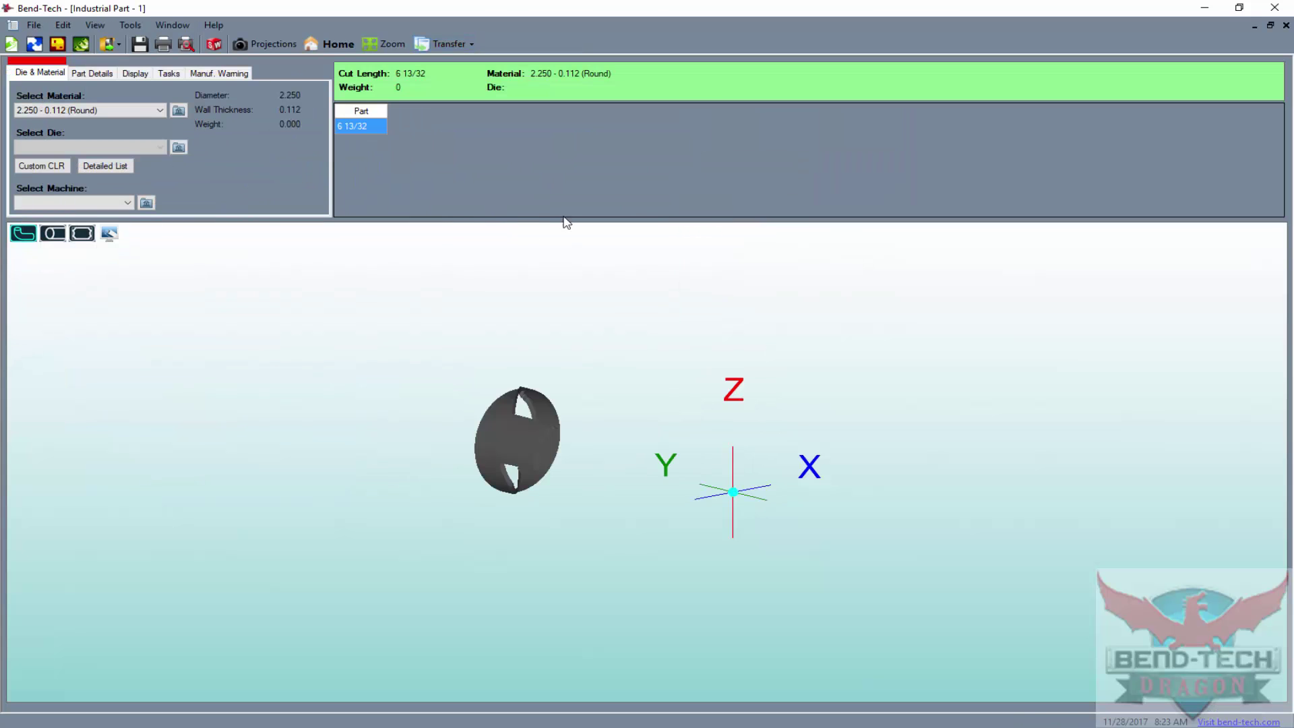
- Show the tube's flattened cut pattern and turn off Simple Cut Export and Normal Cuts (Perpendicular Cutting)
left_click(89, 244)
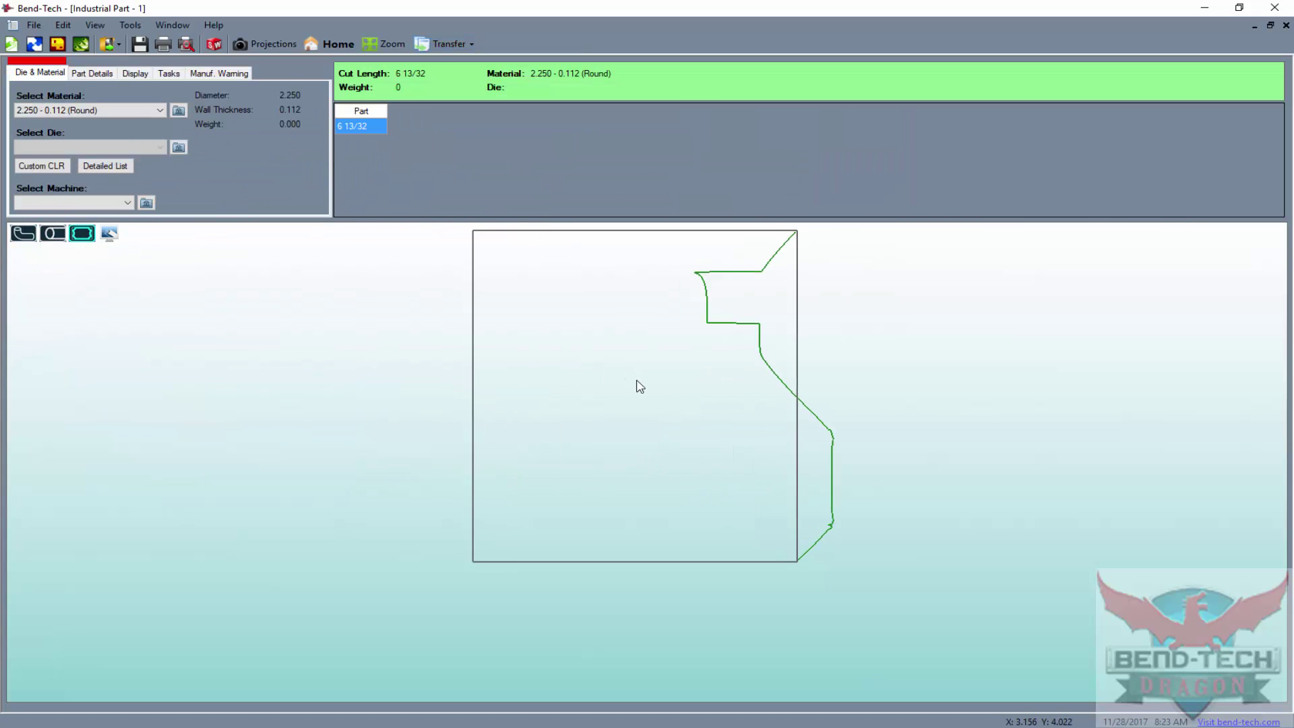
left_click_drag(636, 385, 566, 422)
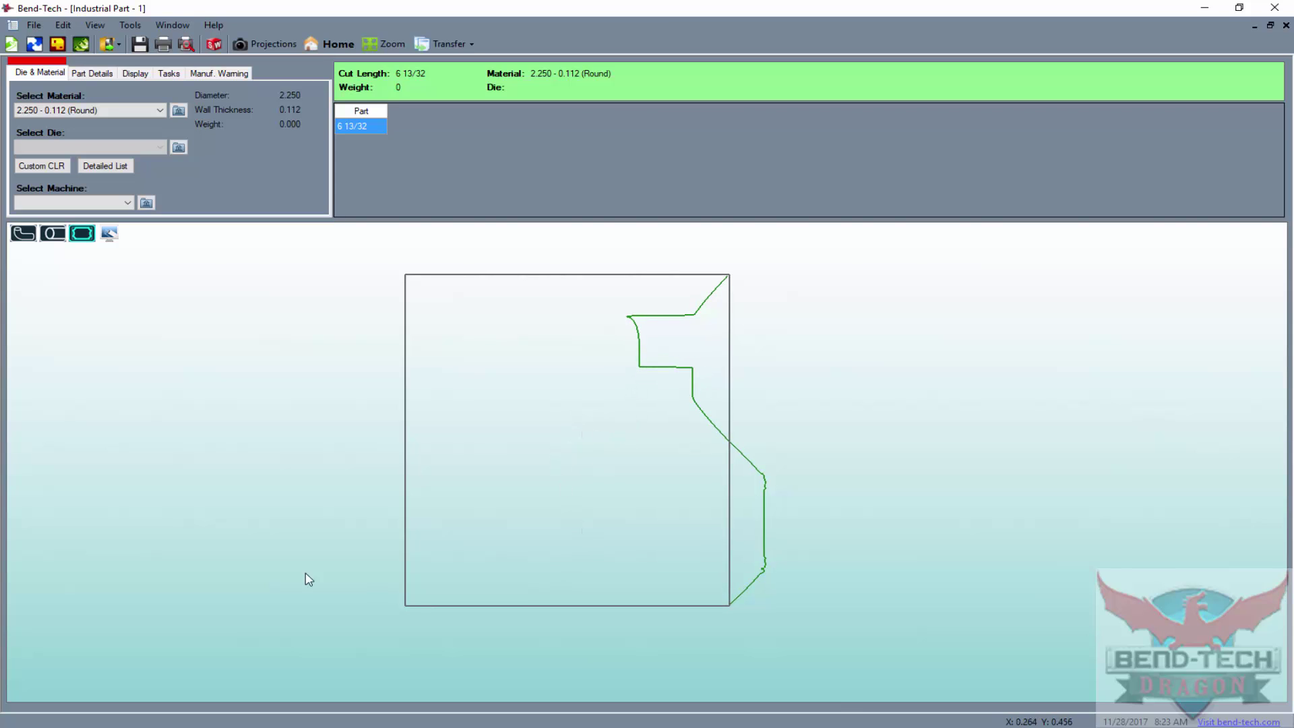
left_click(95, 77)
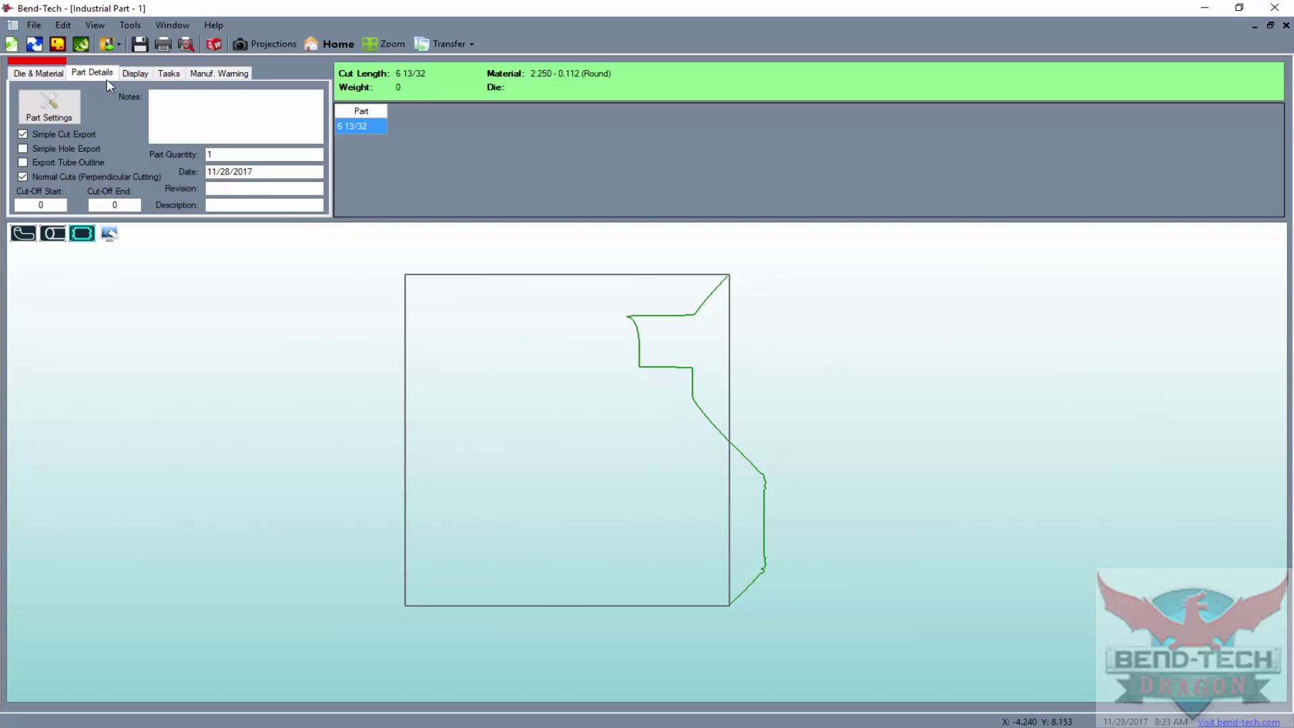
left_click(24, 178)
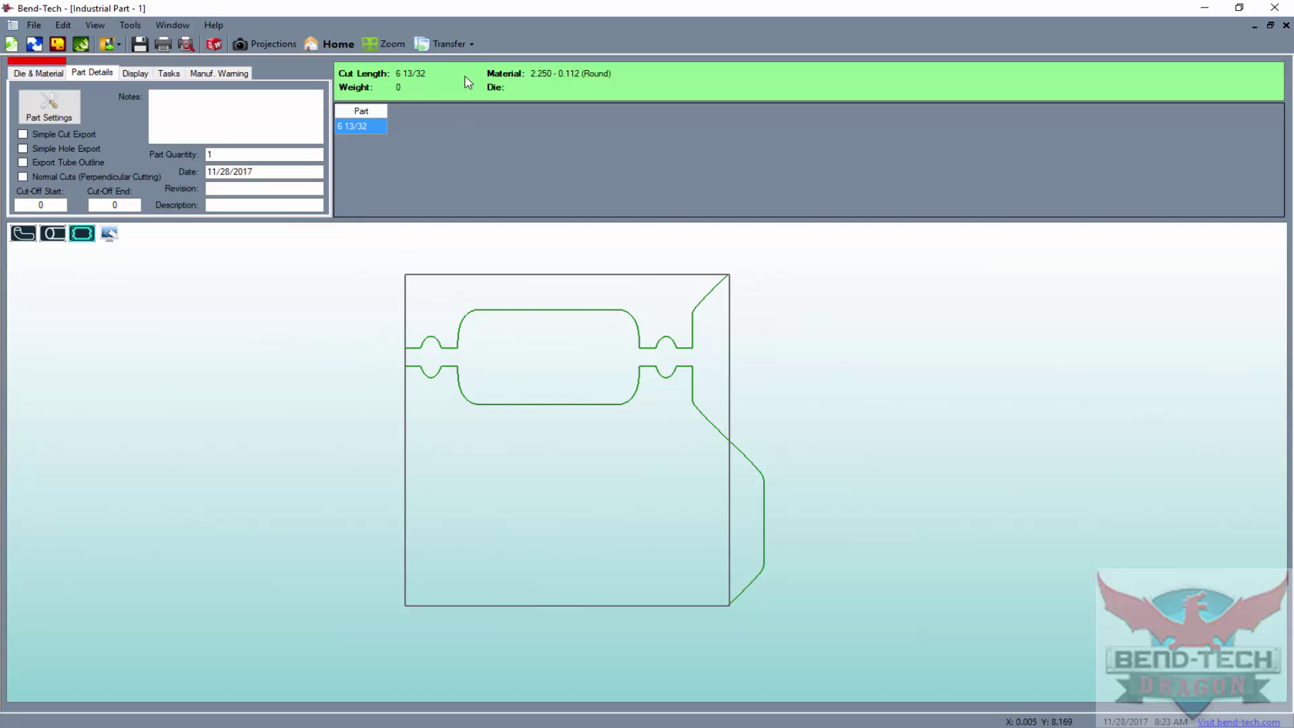
- Transfer the part to Dragon CAM, opening it in the Designer with the 24-foot Dragon A400 machine
left_click(462, 46)
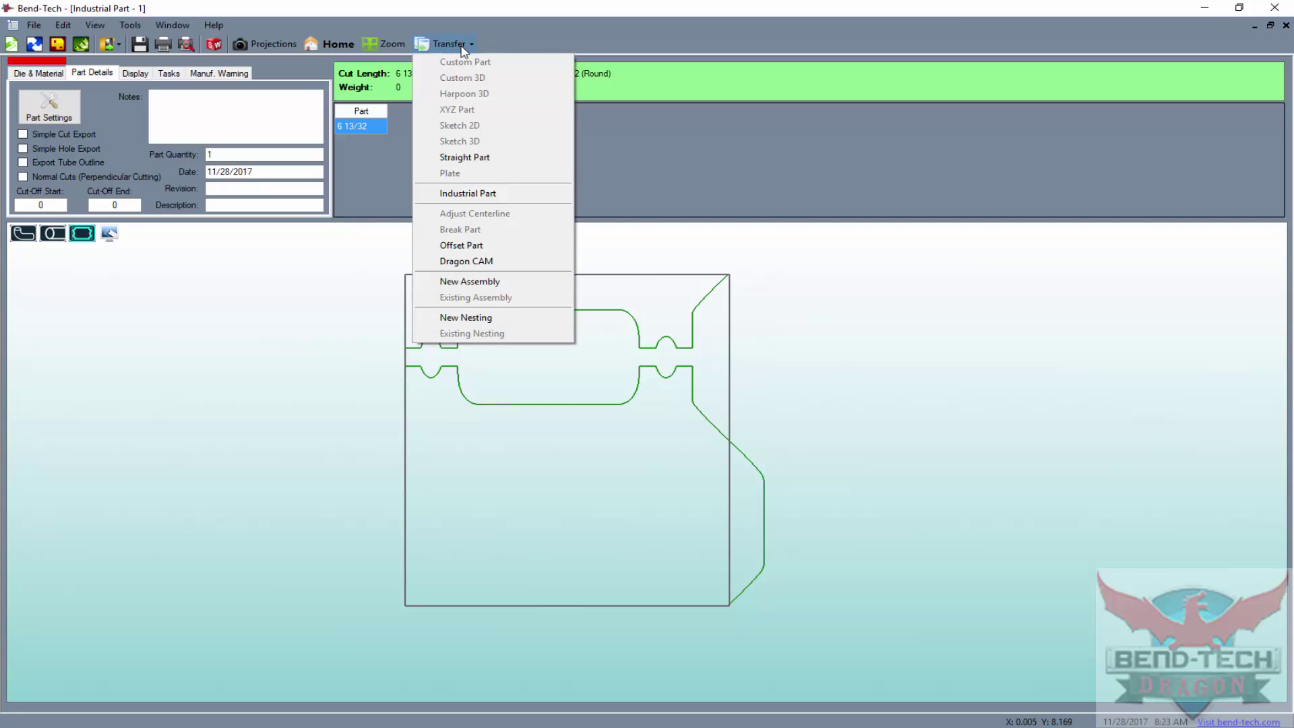
left_click(501, 262)
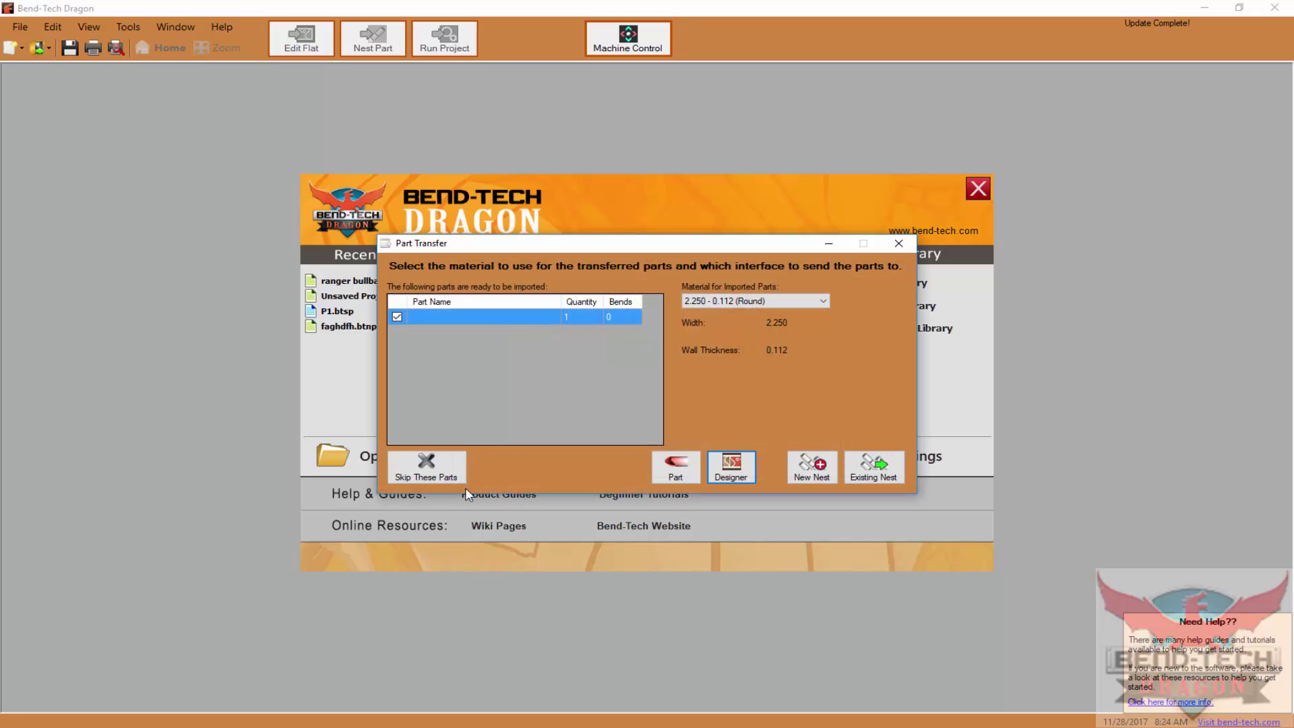
left_click(730, 468)
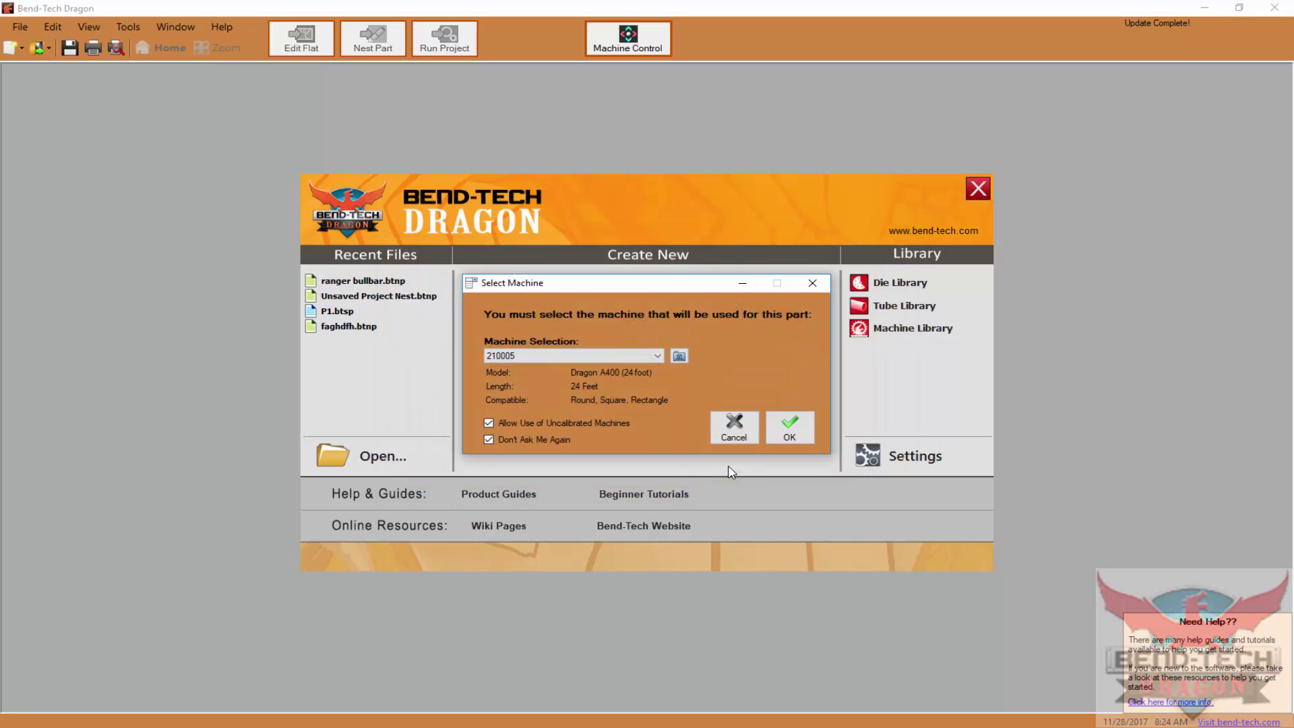
left_click(792, 432)
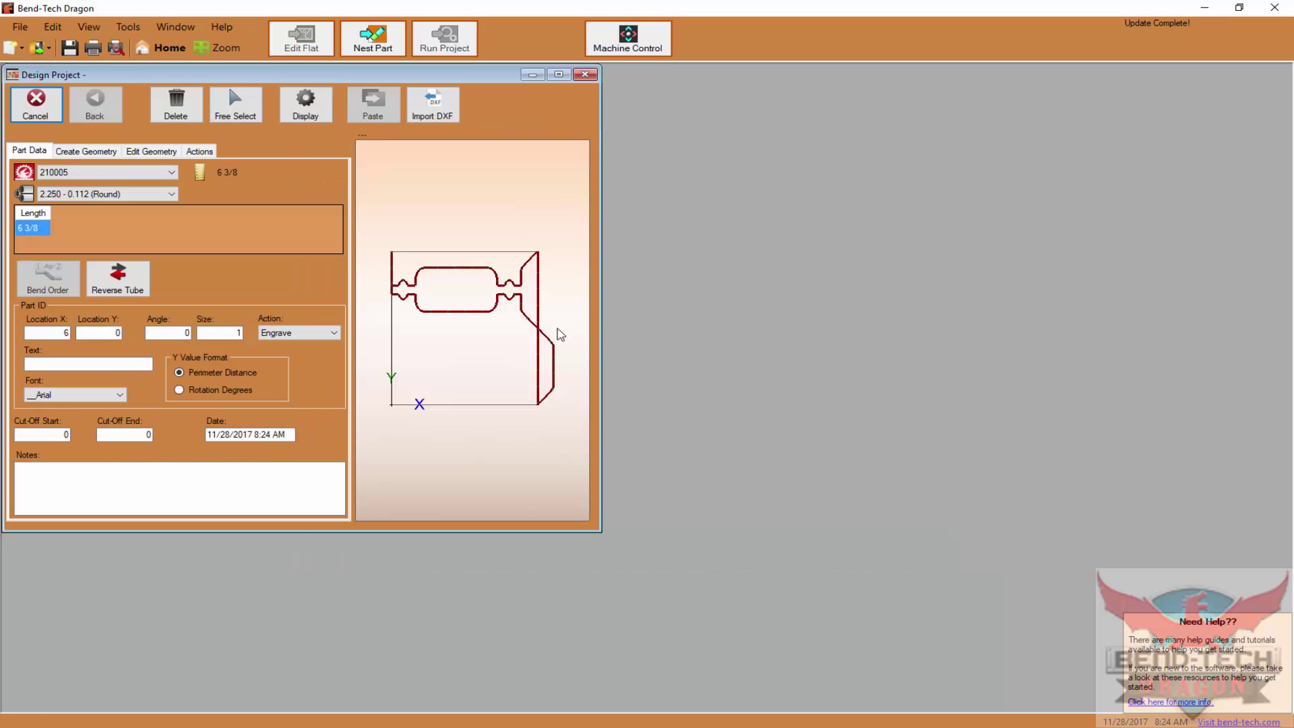
- Remove the Cut Start and Cut End actions and delete the full-height vertical lines at both ends of the flat pattern
left_click(559, 74)
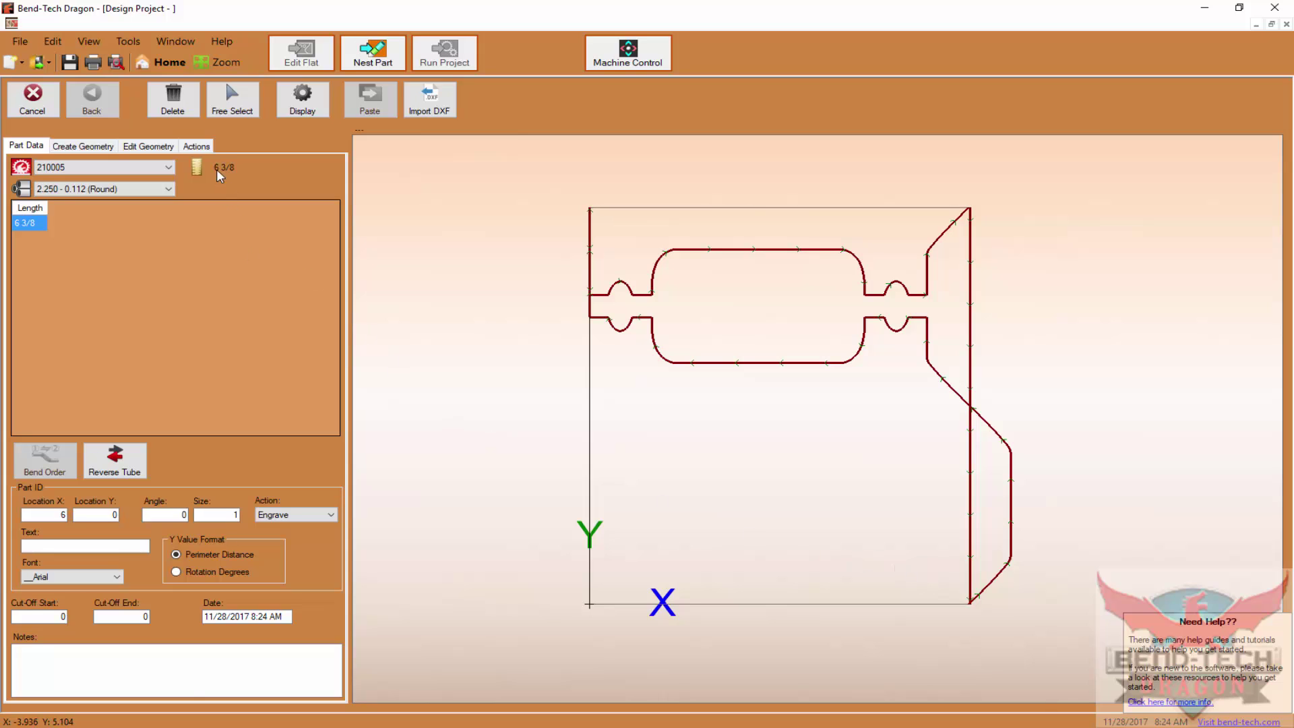
left_click(210, 150)
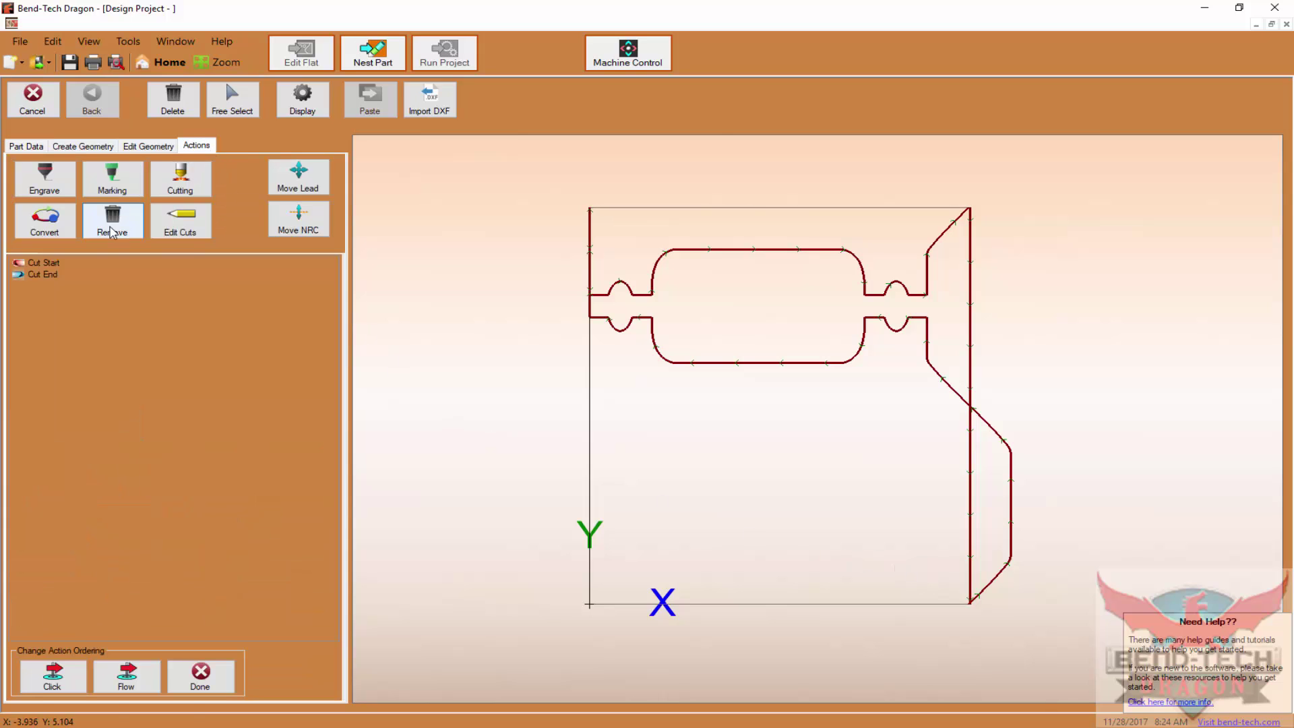
left_click(112, 220)
left_click(601, 310)
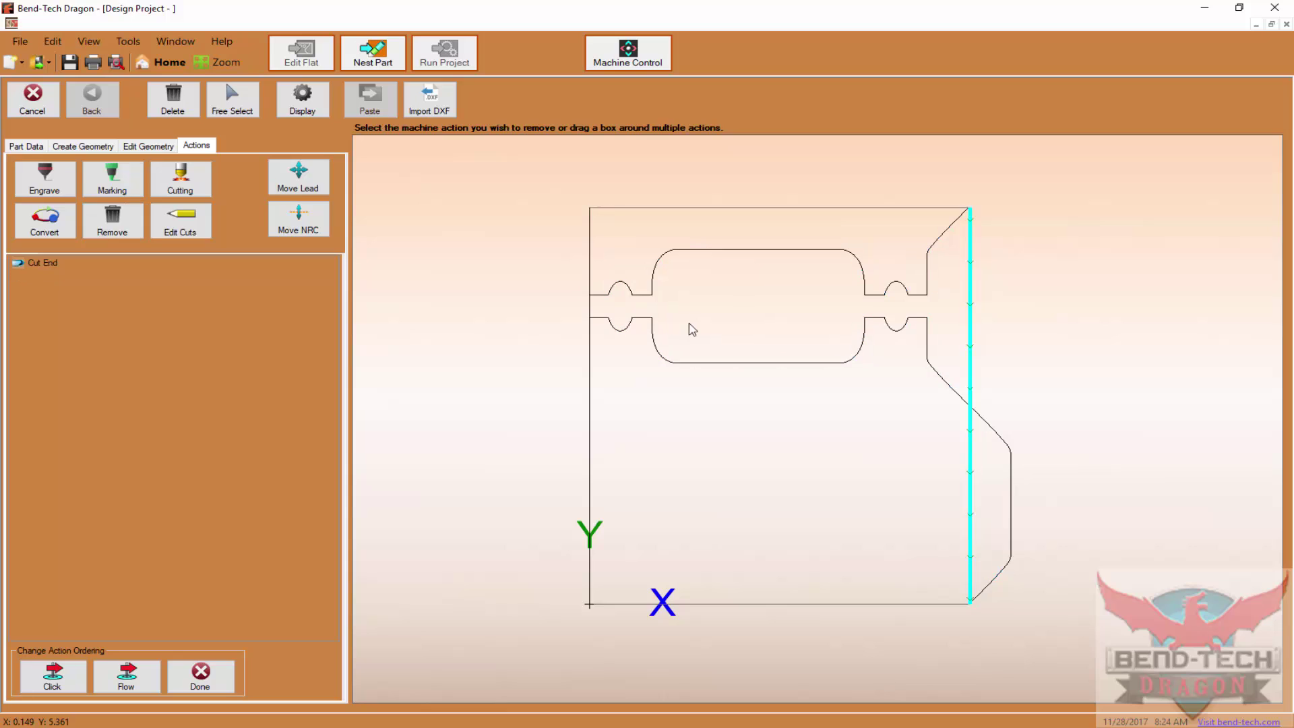
left_click(970, 343)
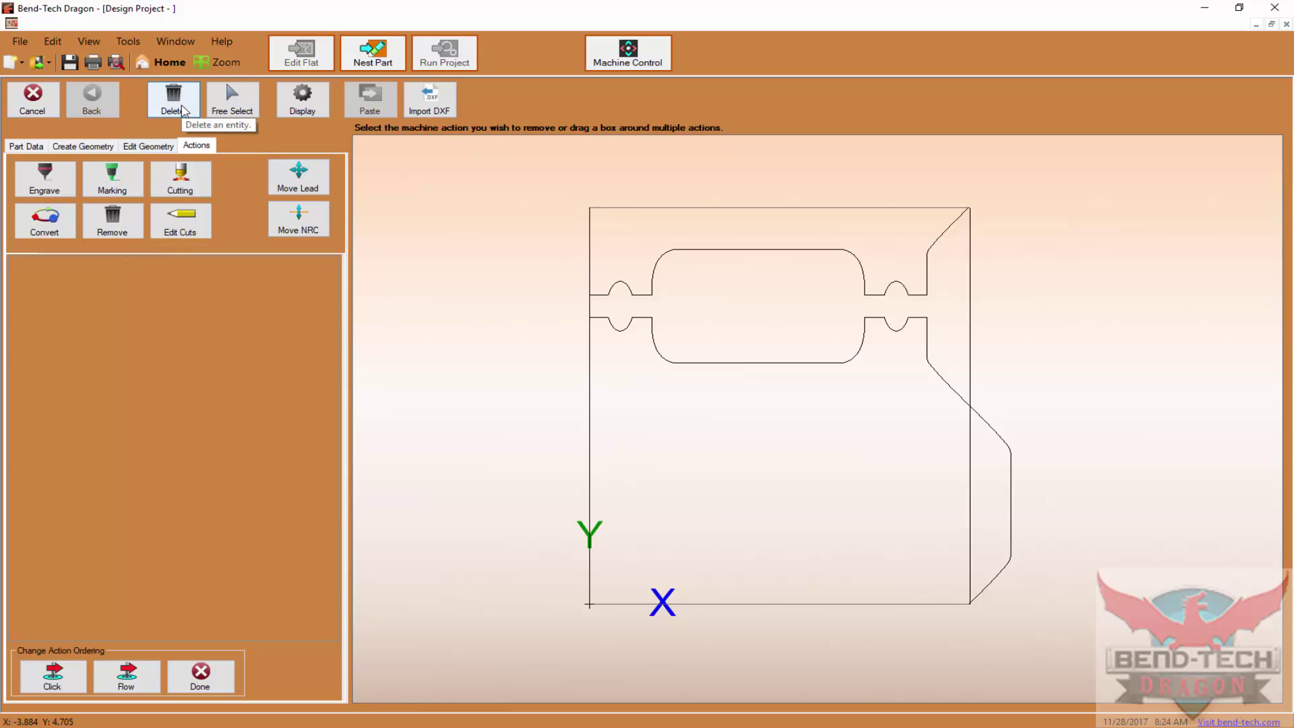
left_click(182, 109)
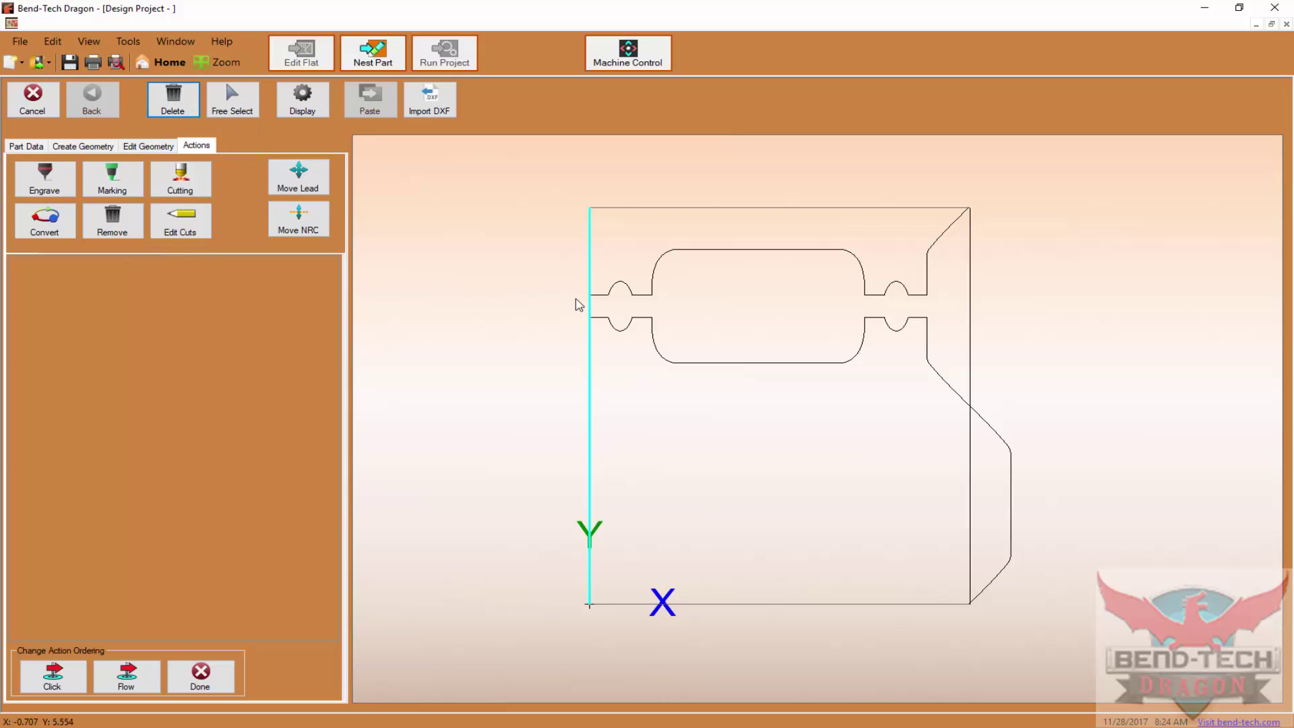
left_click(593, 312)
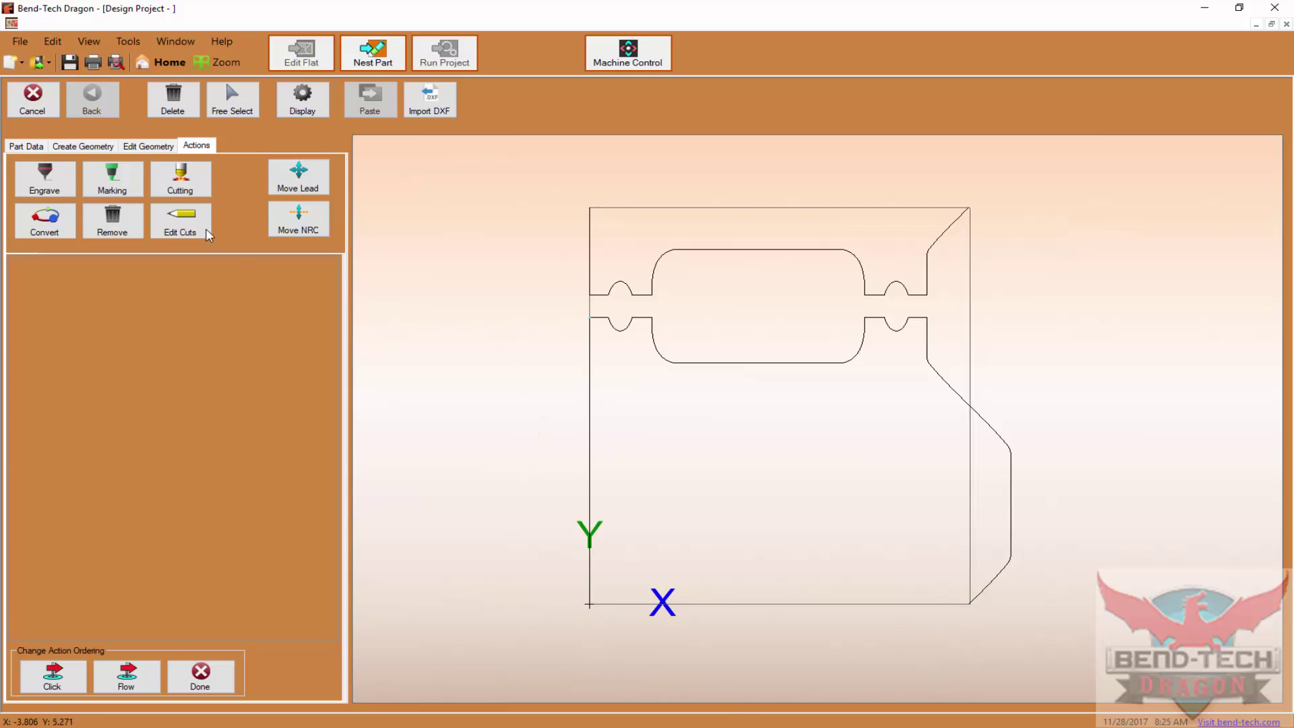
- Add a vertical dimension across the full height of the flat boundary, placed beside the start edge
left_click(145, 146)
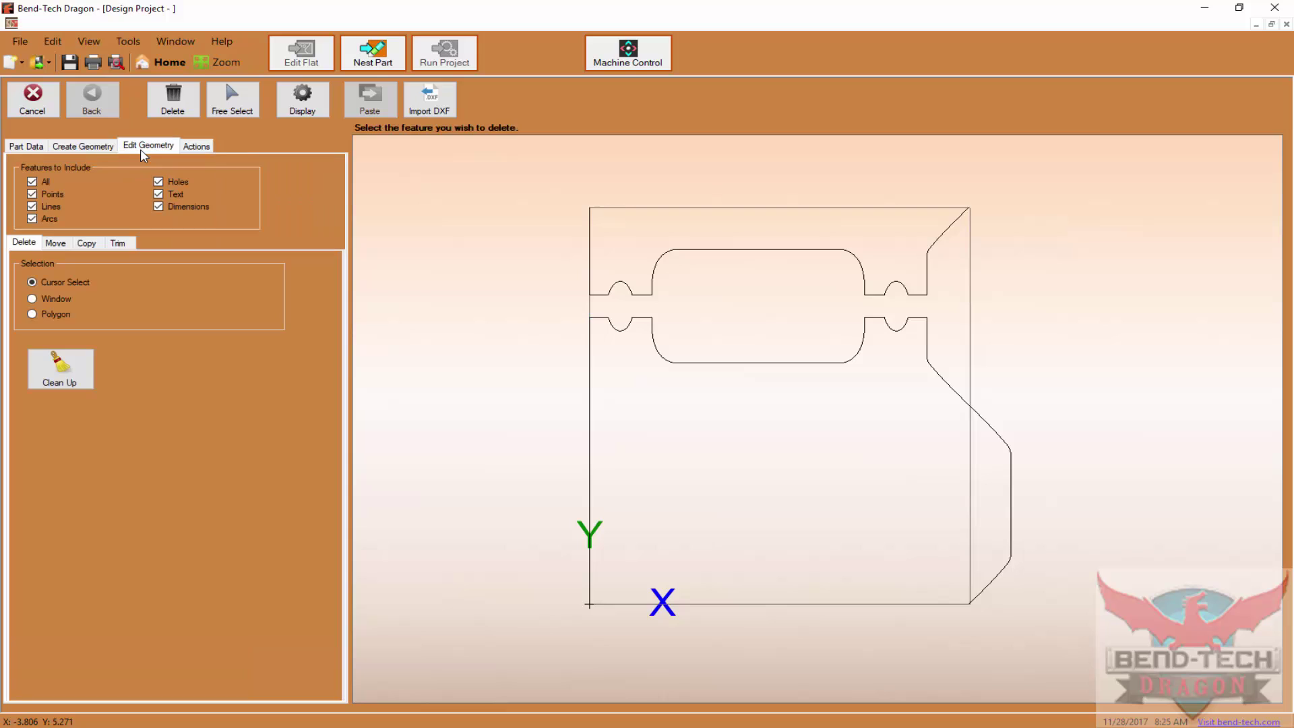
left_click(93, 148)
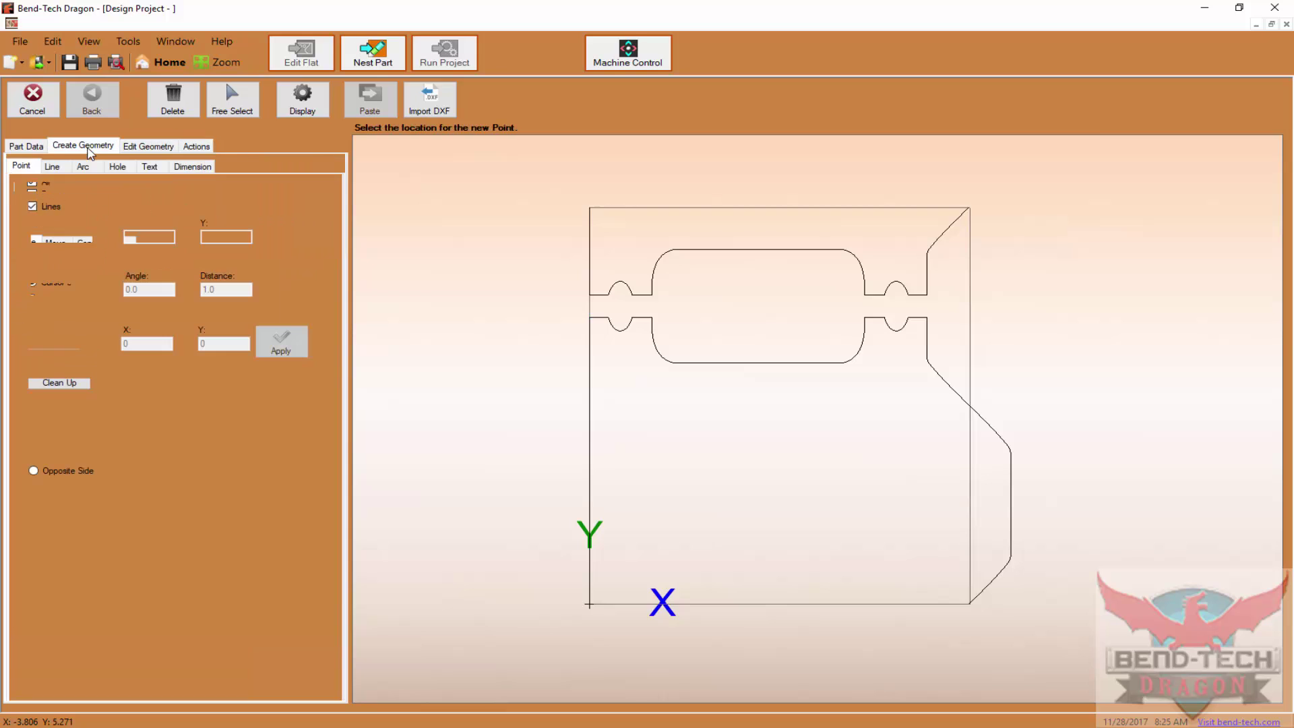
left_click(192, 168)
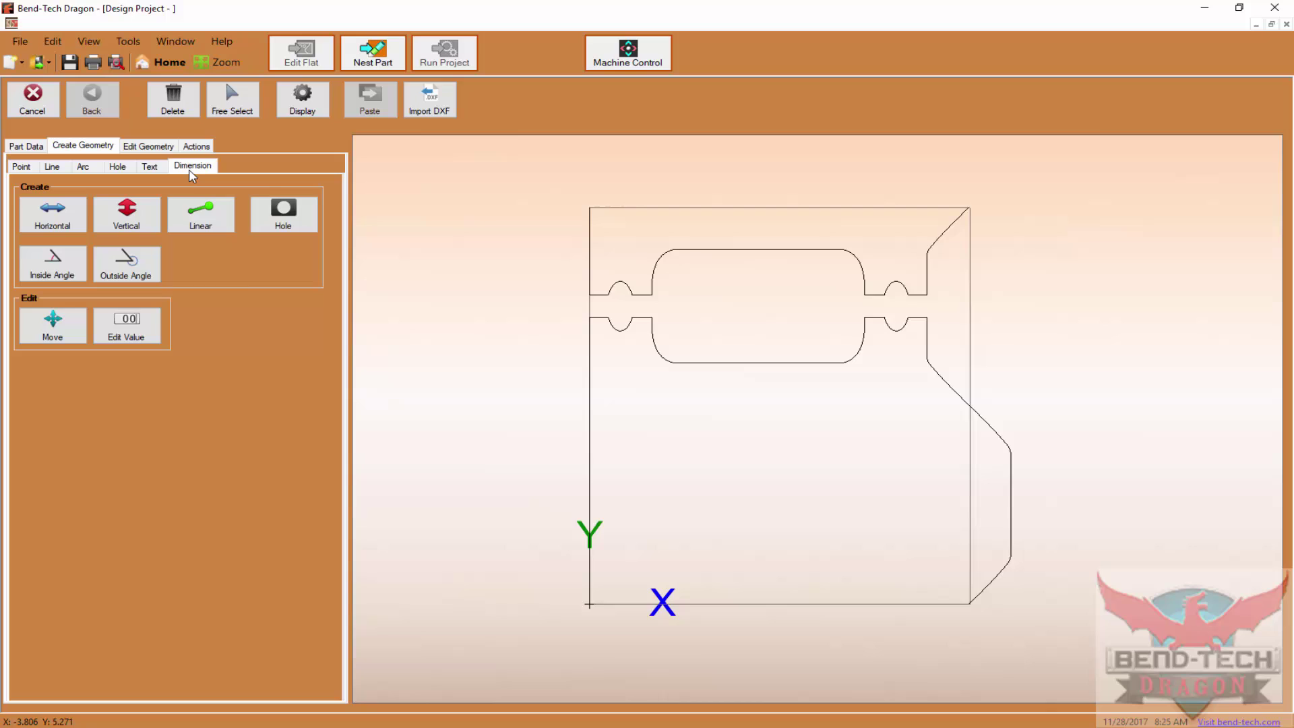
left_click(145, 226)
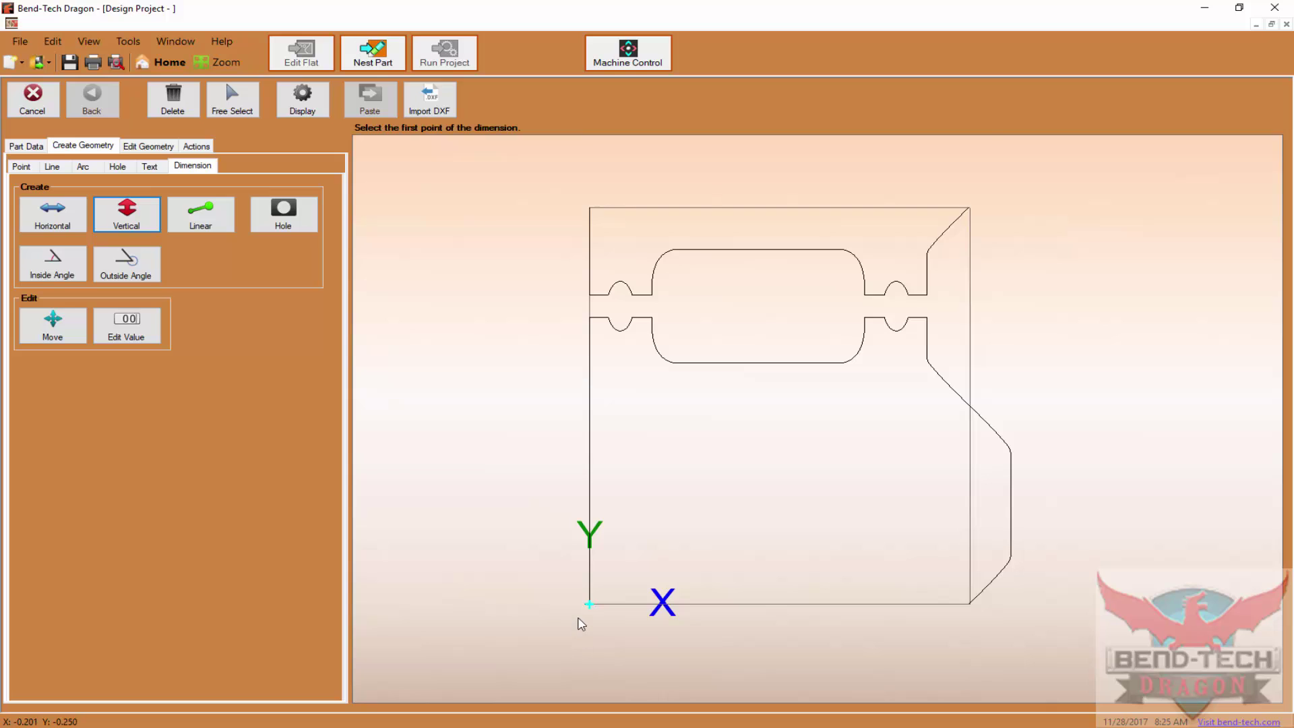
left_click(580, 621)
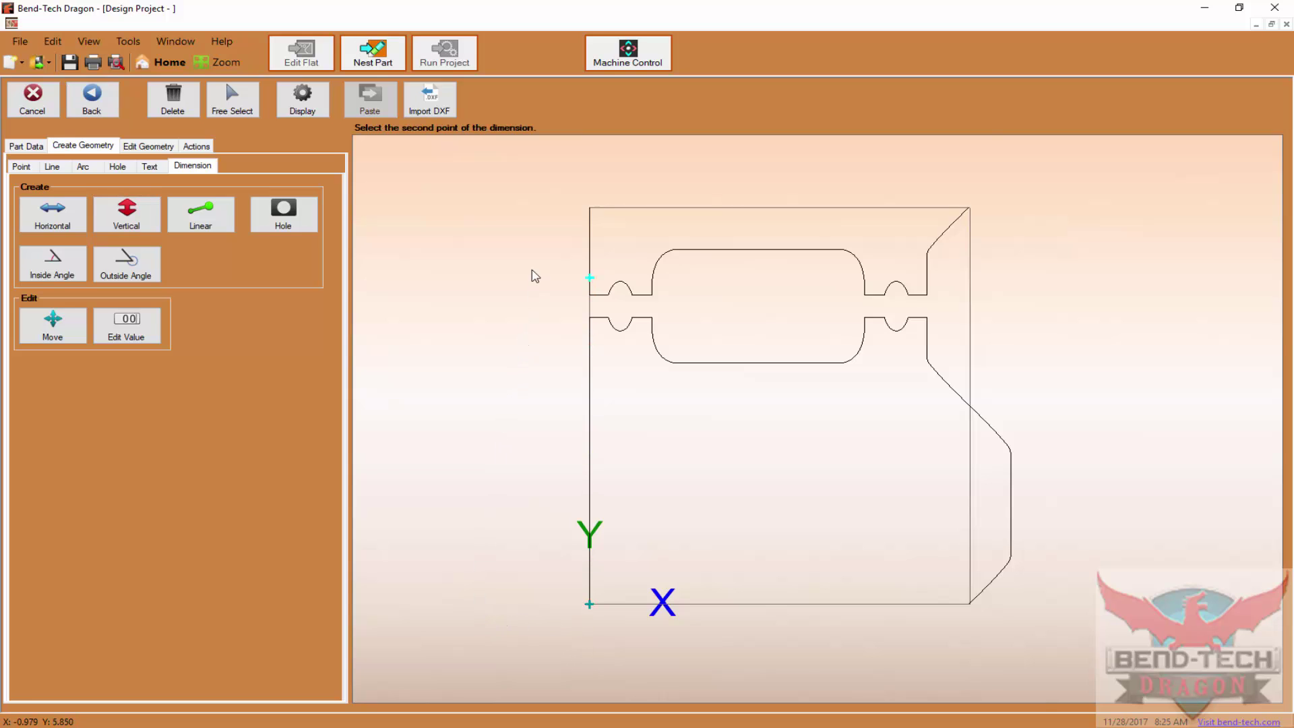
left_click(552, 206)
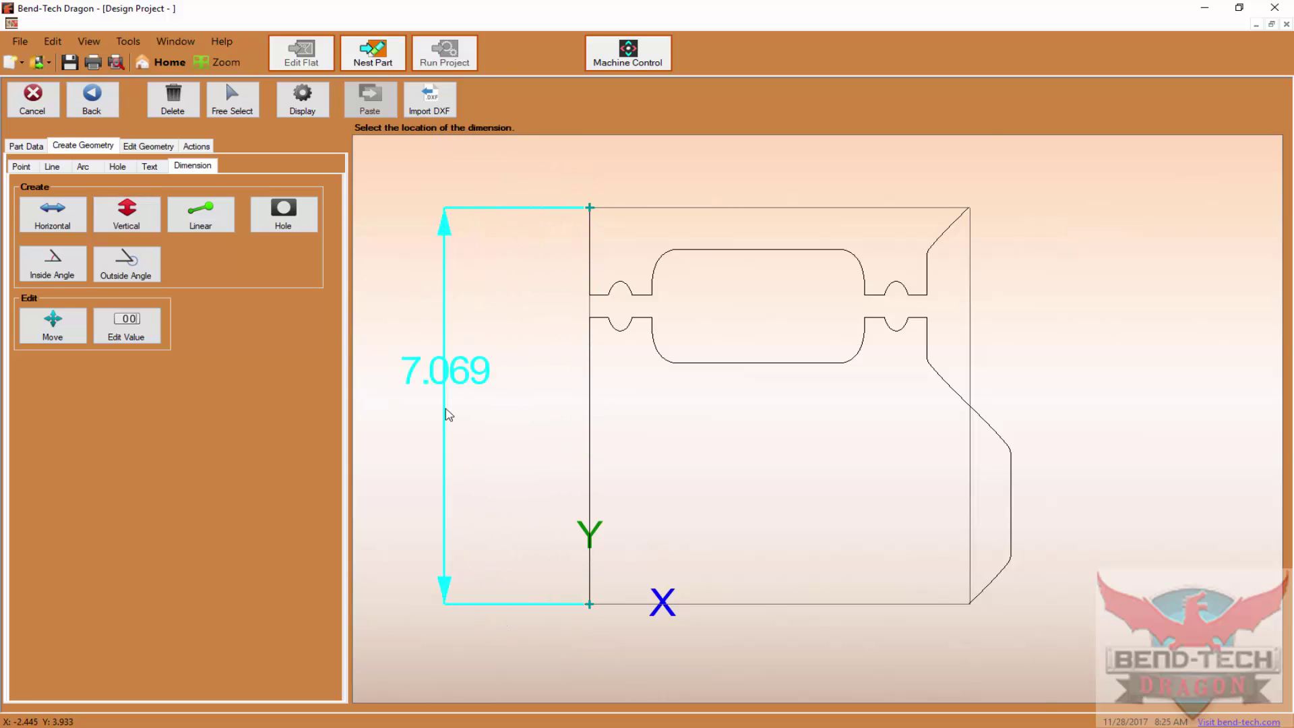
left_click(451, 434)
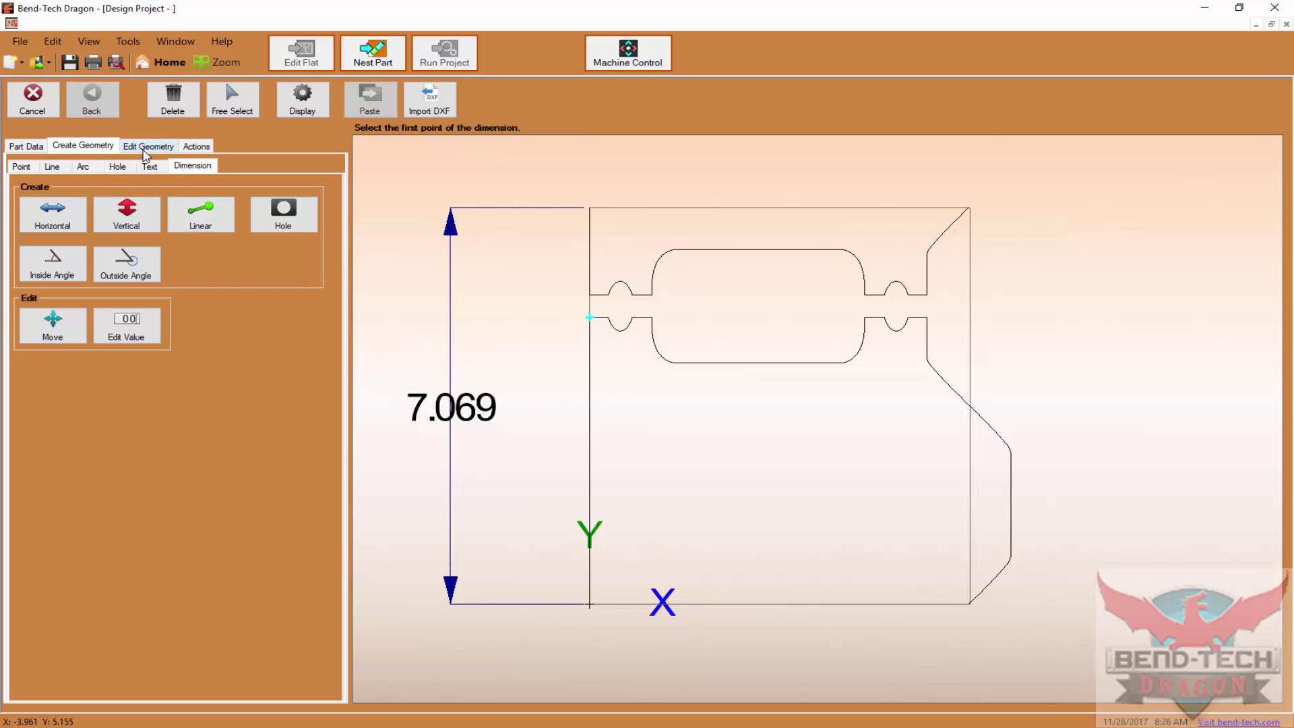
- Move the upper part of the cut profile by a vertical increment of -7.069, using window selection
left_click(146, 146)
left_click(56, 244)
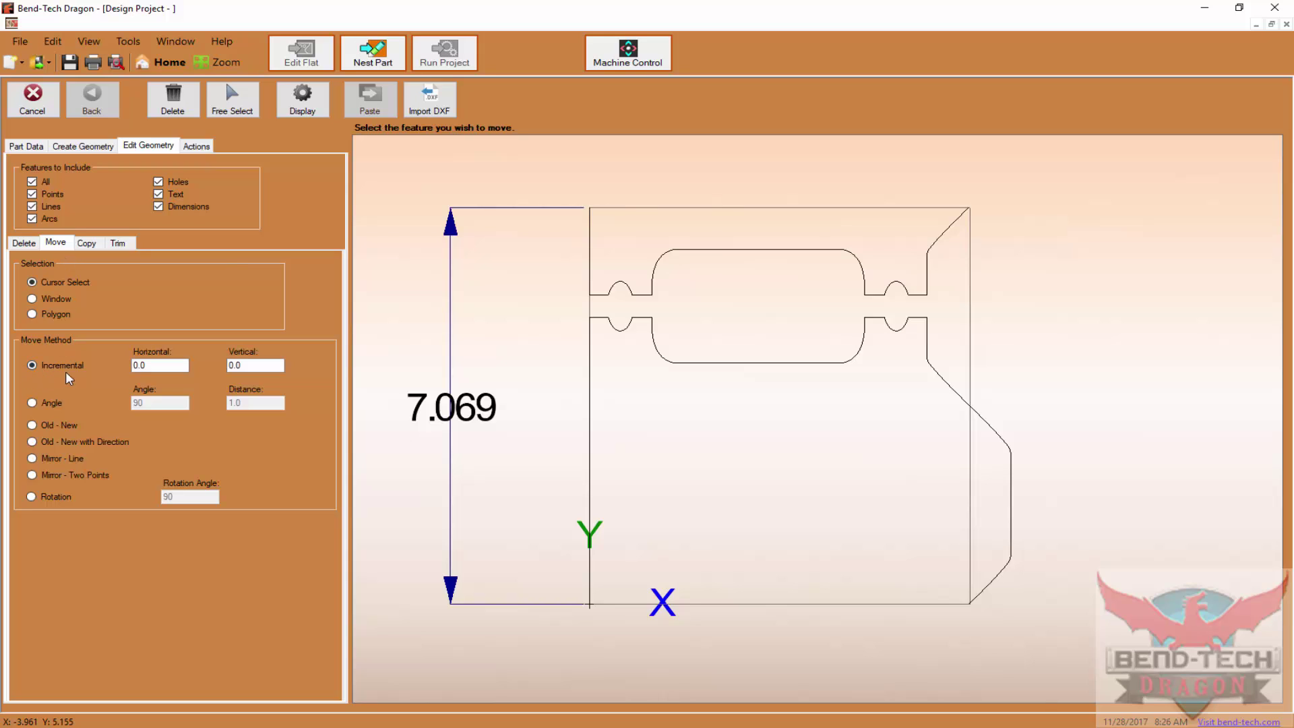
left_click(32, 300)
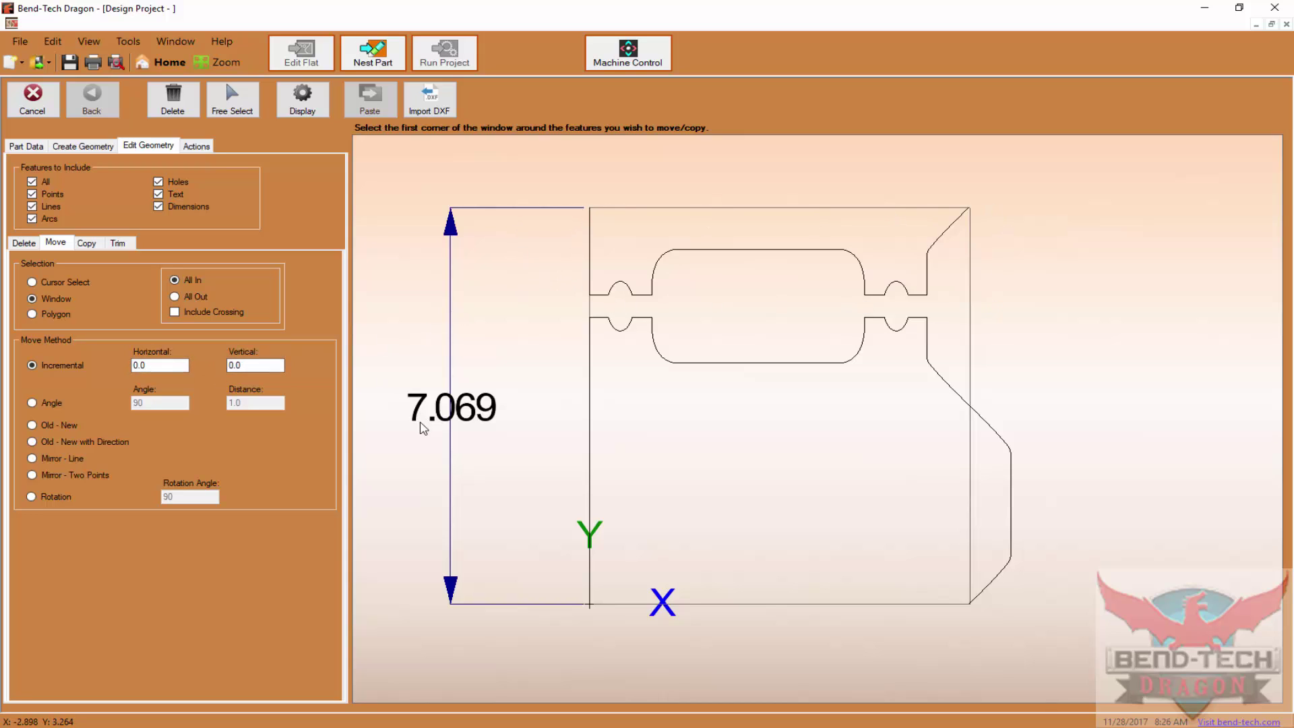
left_click_drag(258, 366, 236, 365)
left_click(557, 190)
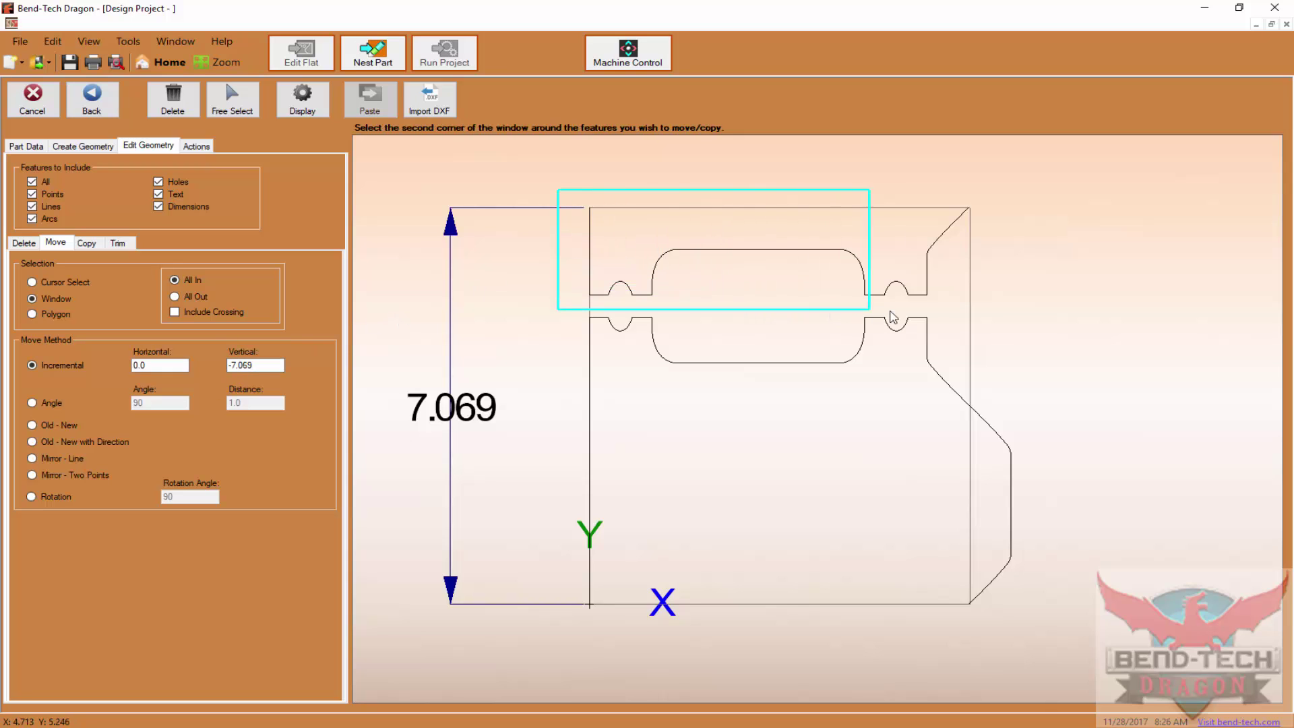
left_click(979, 305)
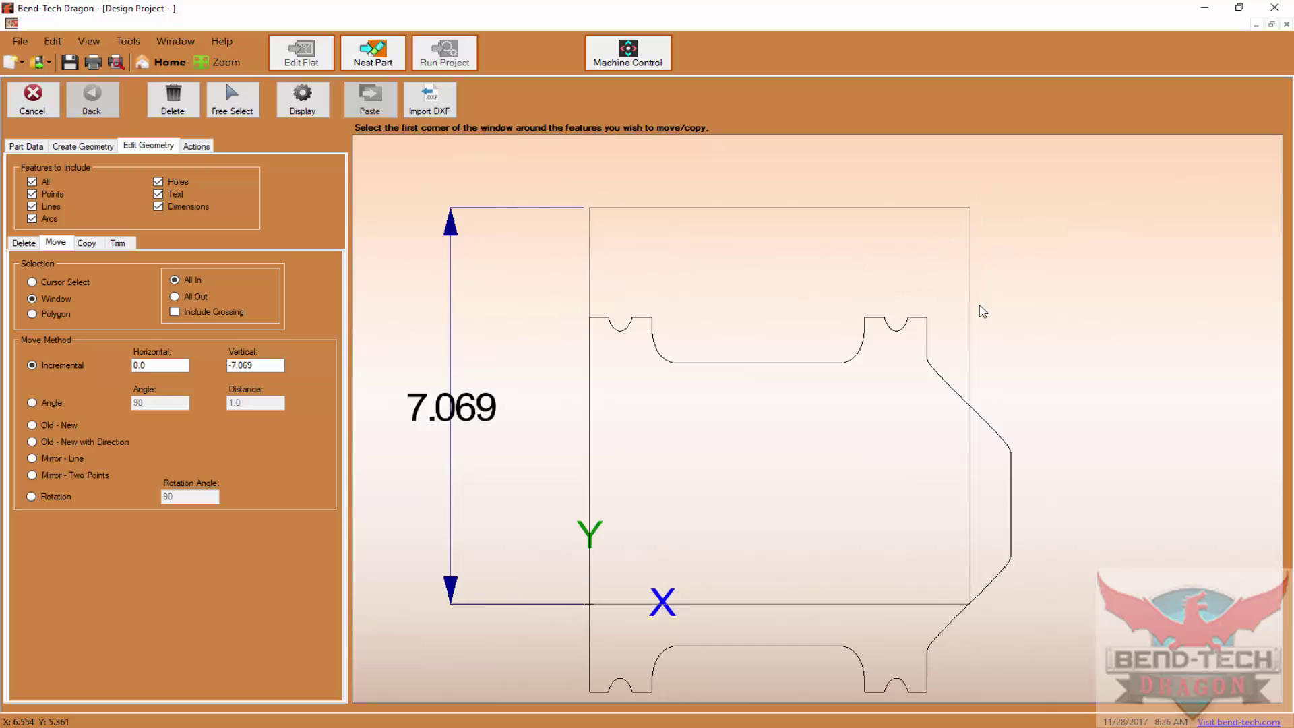
- Add a vertical dimension from the profile's upper start corner to the upper start corner of the flat boundary
middle_click_drag(797, 517, 797, 401)
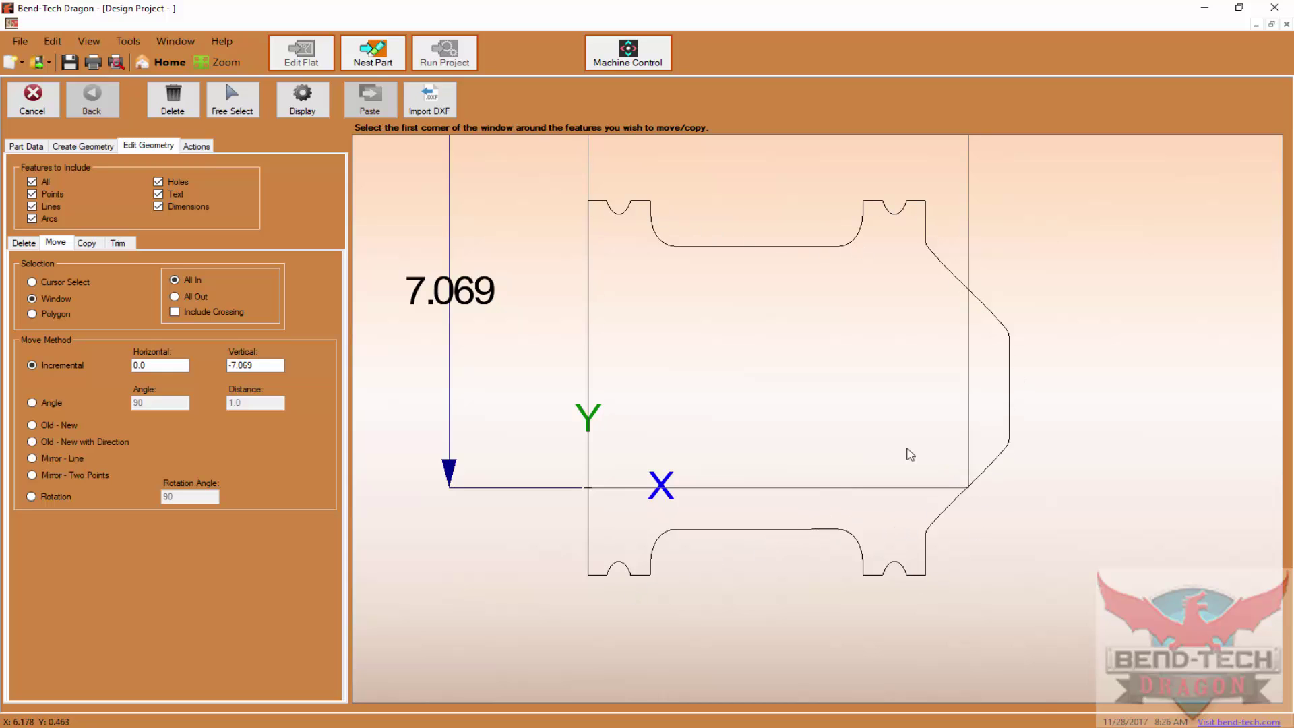
middle_click_drag(729, 496, 731, 502)
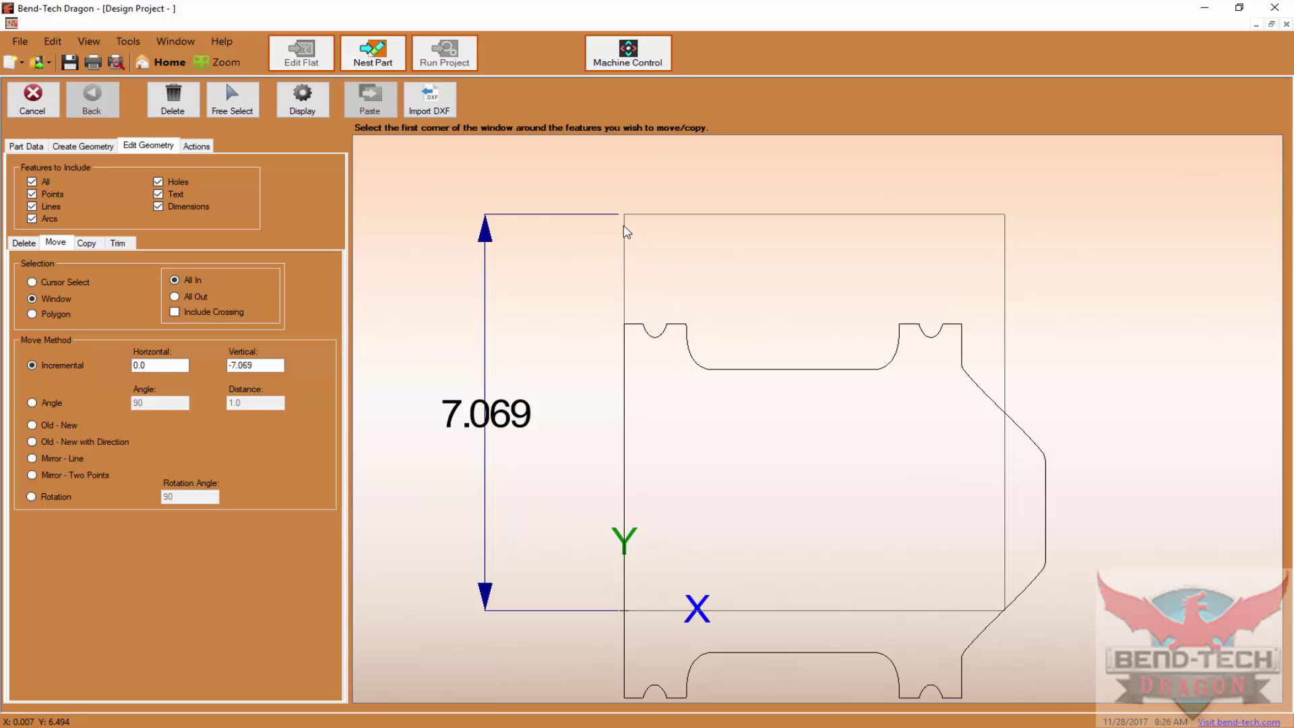
left_click(97, 145)
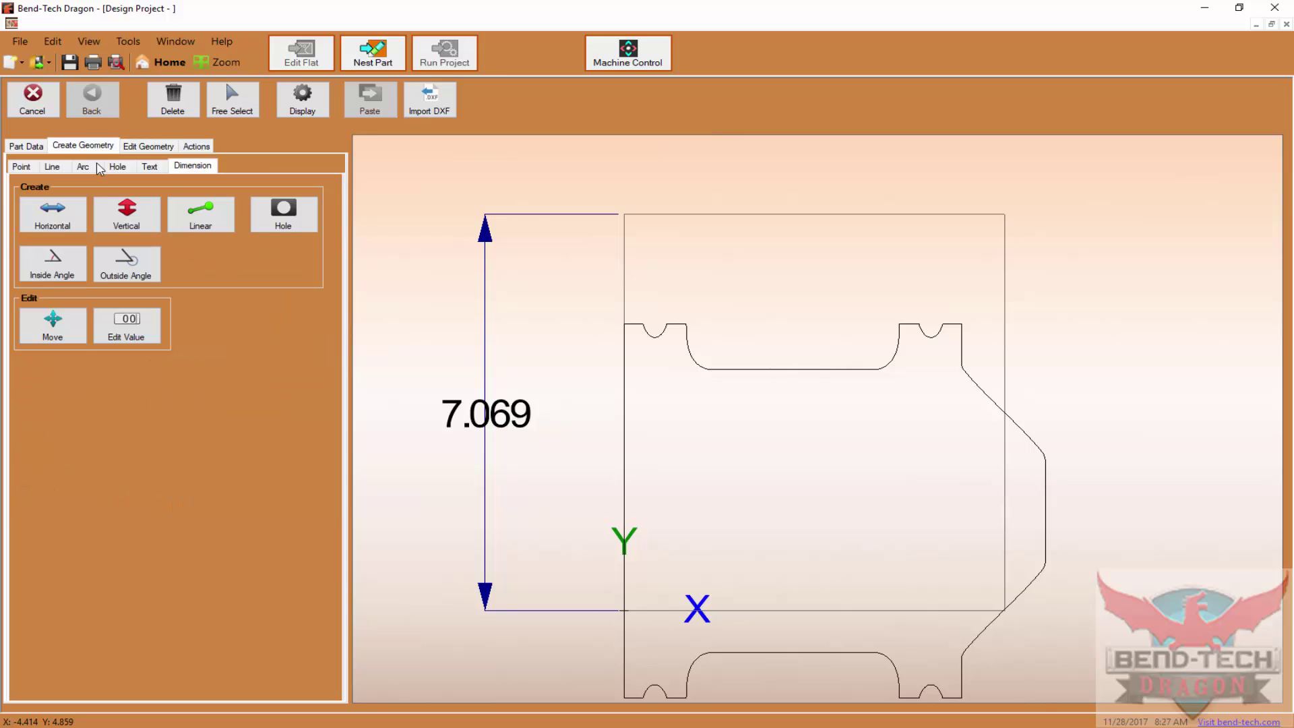
left_click(126, 215)
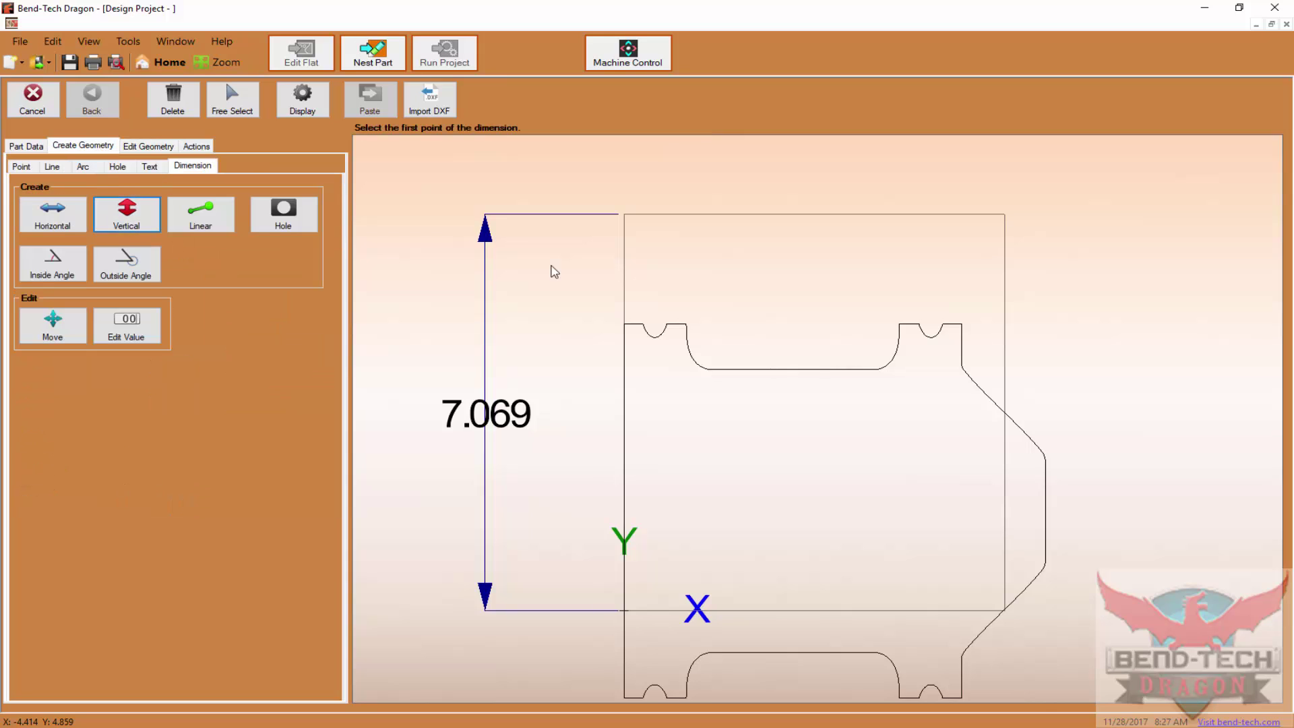
left_click(626, 324)
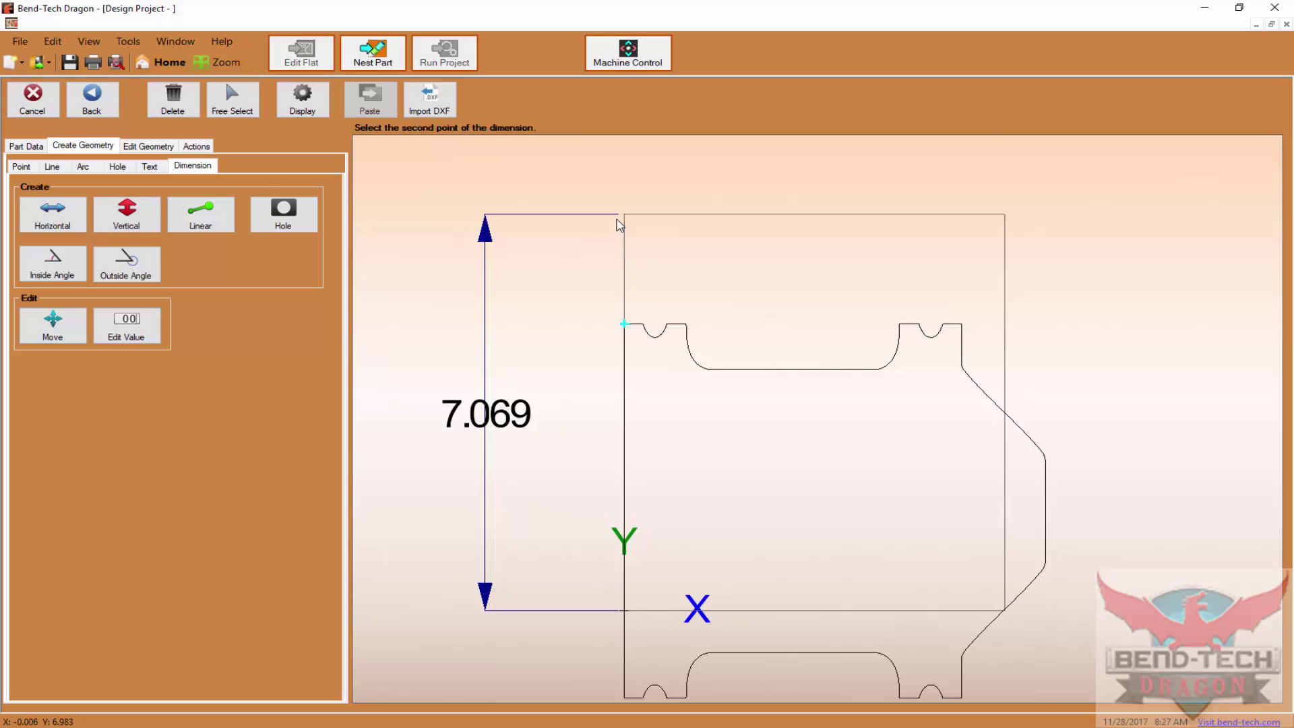
left_click(233, 106)
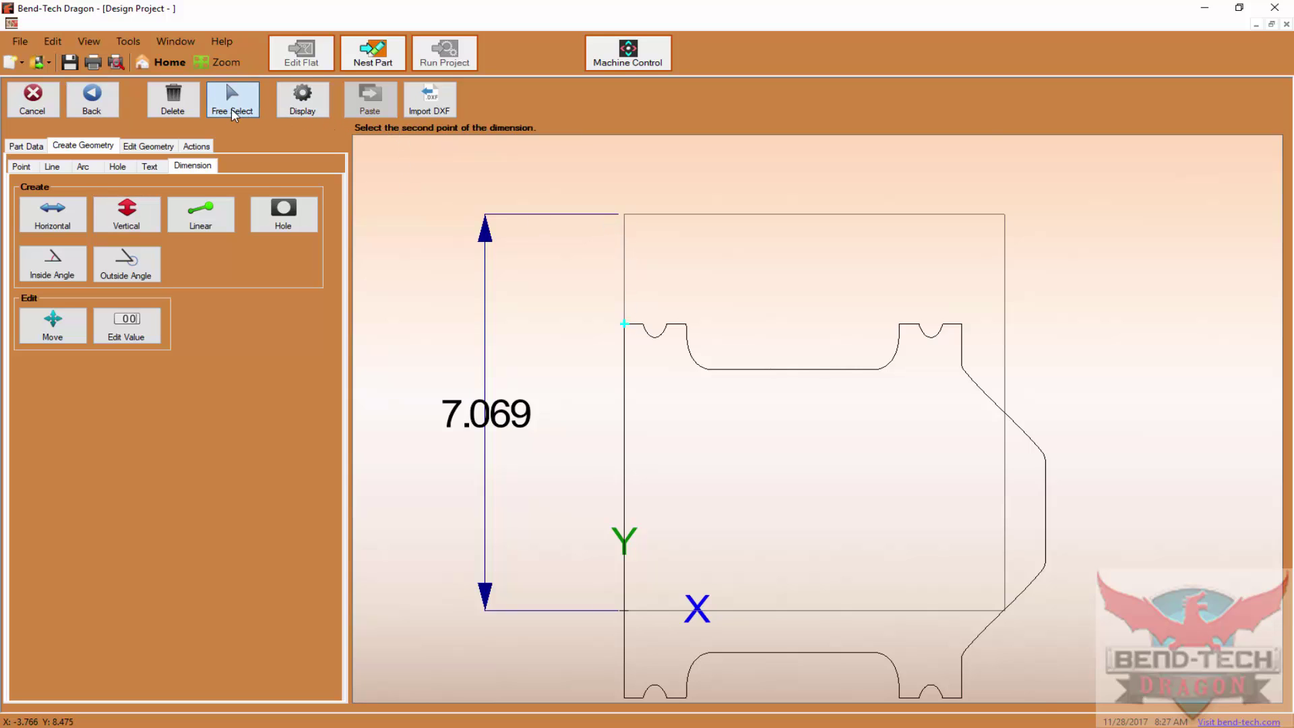
left_click(625, 215)
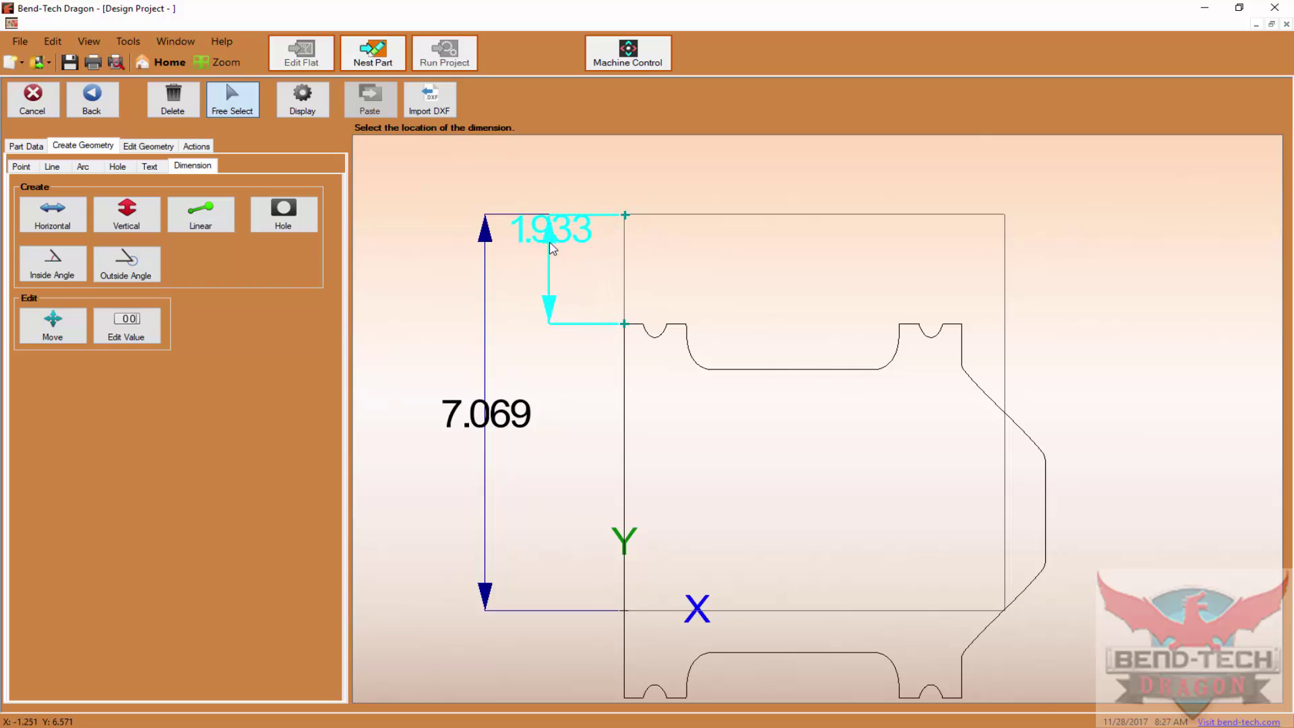
left_click(554, 296)
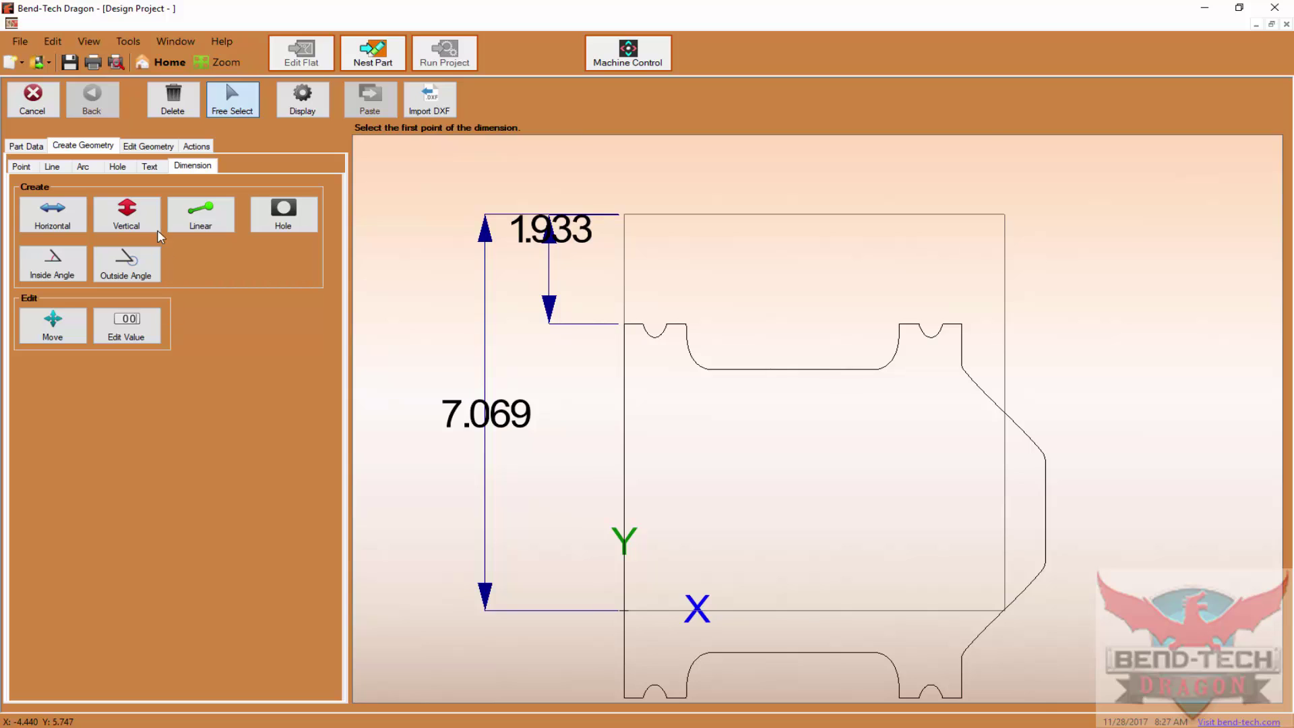
- Move the entire cut profile by a vertical increment of 1.8, using window selection
left_click(140, 151)
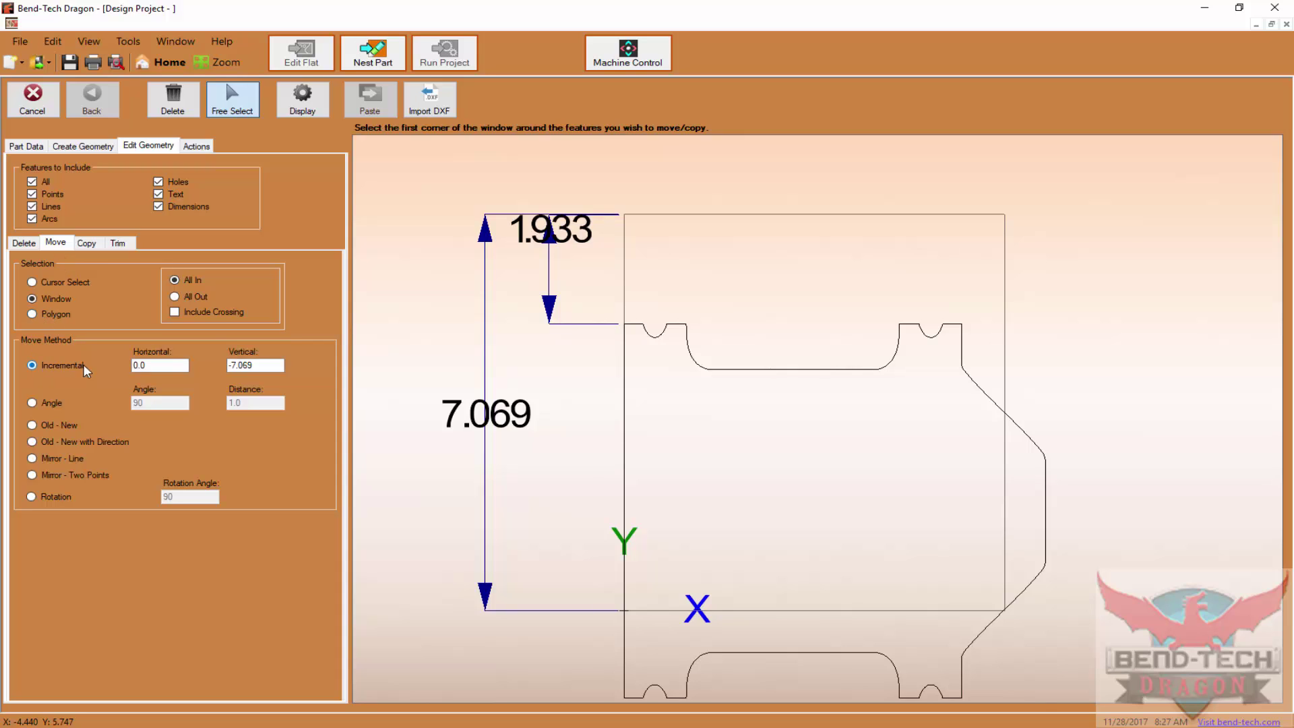
left_click_drag(280, 365, 220, 361)
type("1.8")
mouse_move(593, 307)
middle_mouse_down()
mouse_move(534, 323)
mouse_move(513, 279)
middle_mouse_up()
left_click(526, 232)
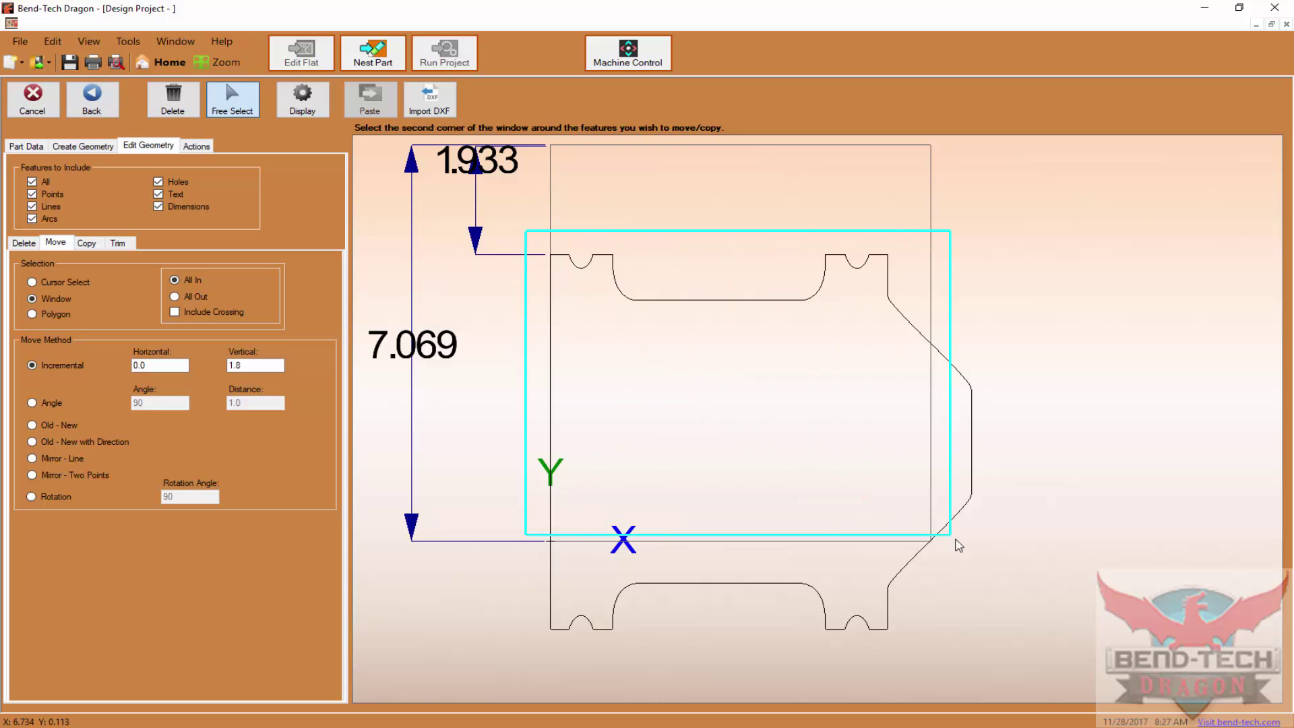
left_click(1011, 663)
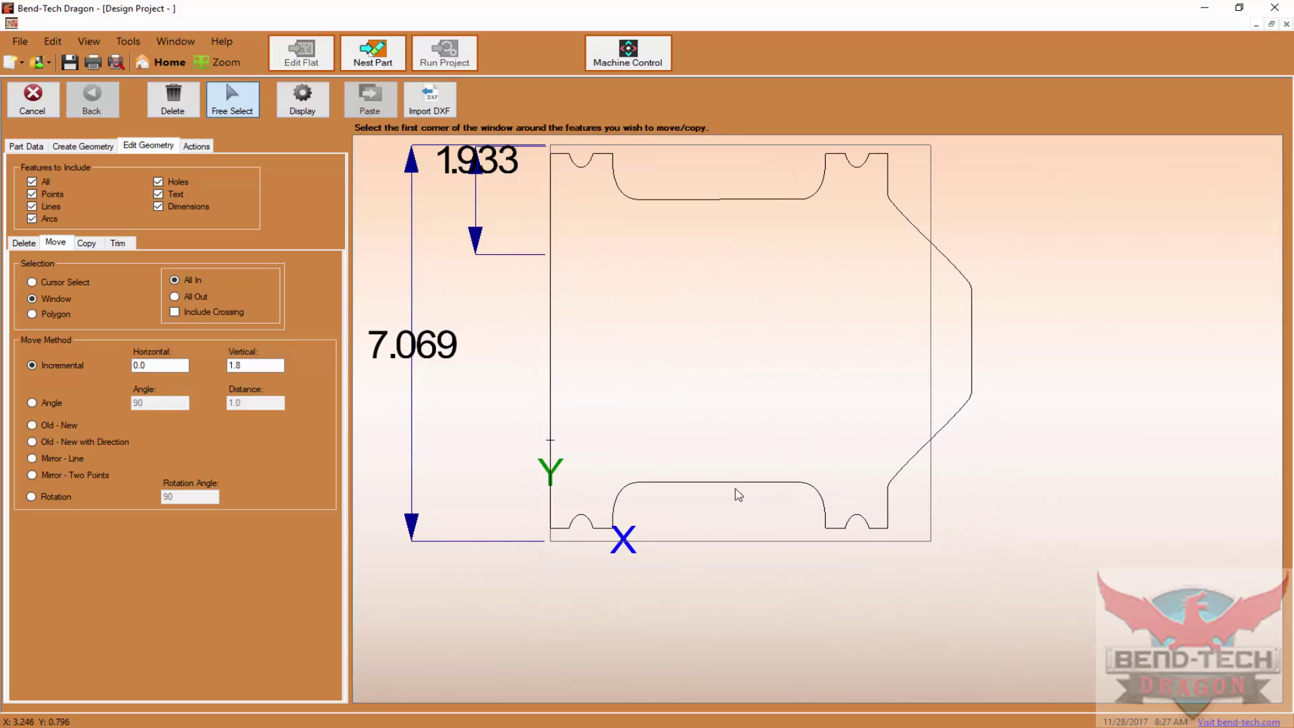
- Draw a two-point line that closes the small gap in the profile's straight start edge
middle_click_drag(695, 455, 748, 524)
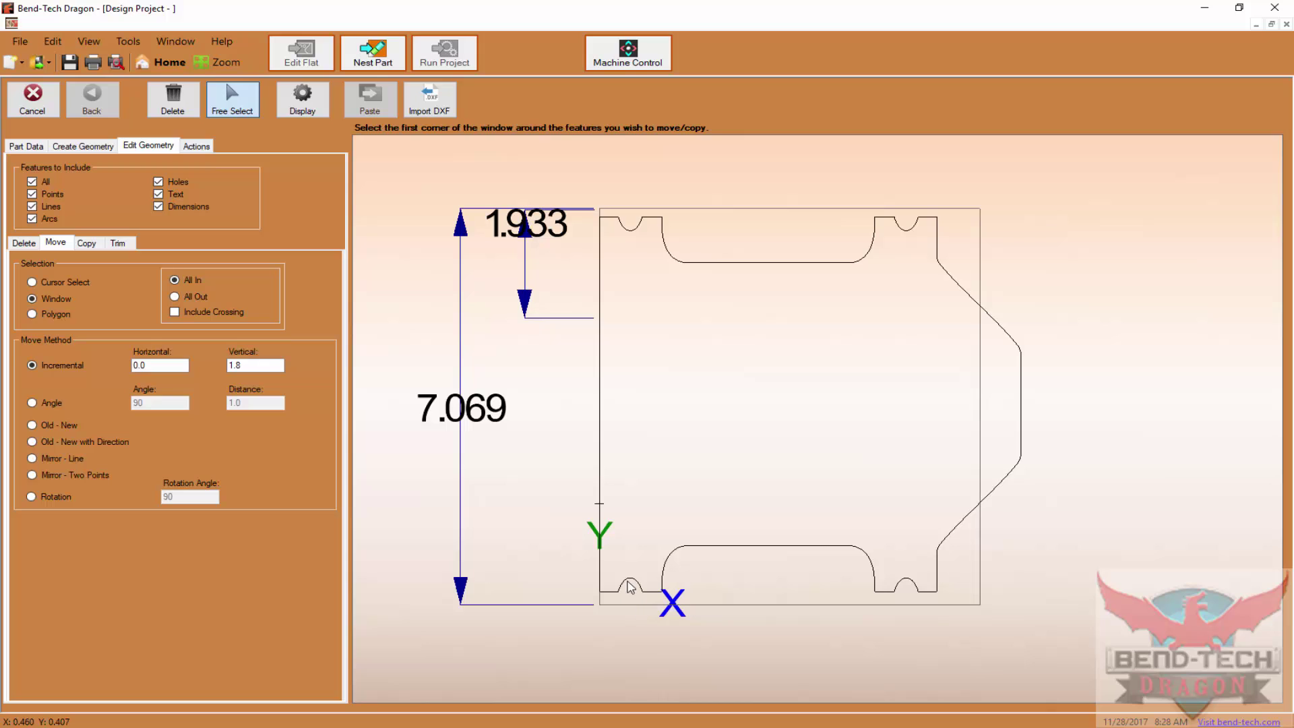
scroll(602, 518, "up", 2)
scroll(601, 516, "up", 3)
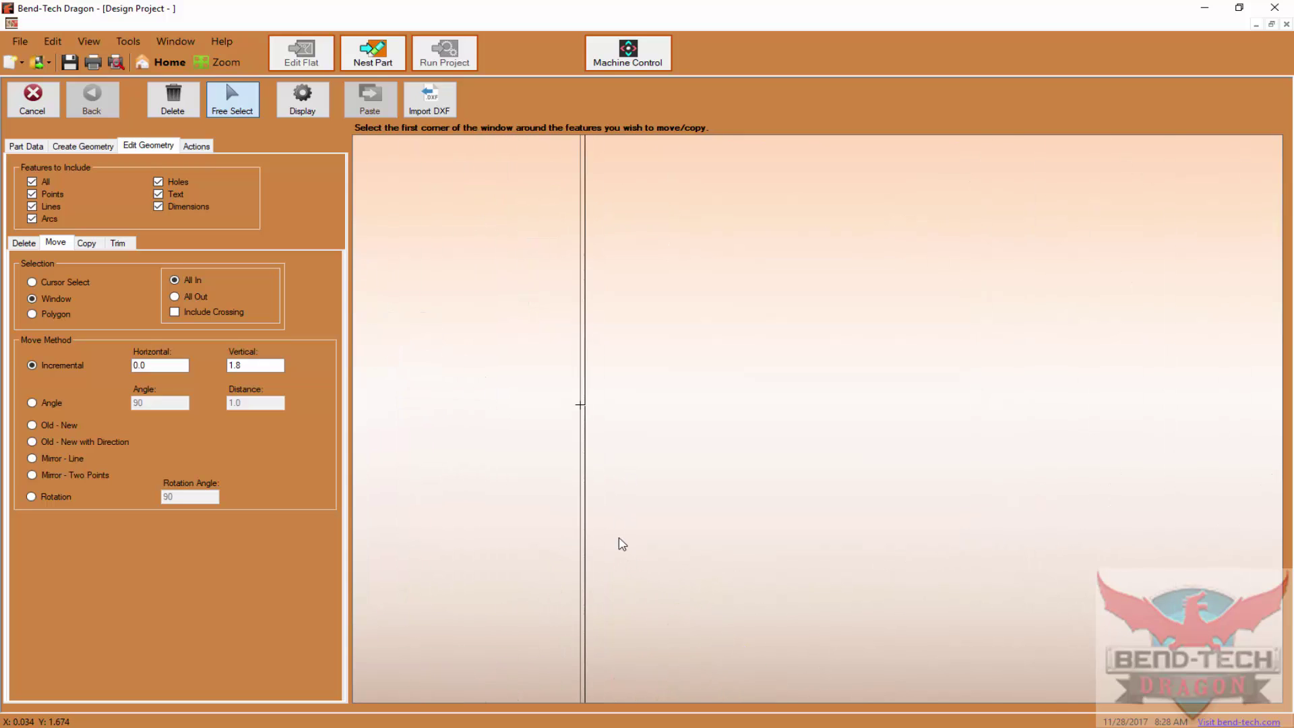
scroll(597, 415, "up", 1)
scroll(579, 418, "up", 4)
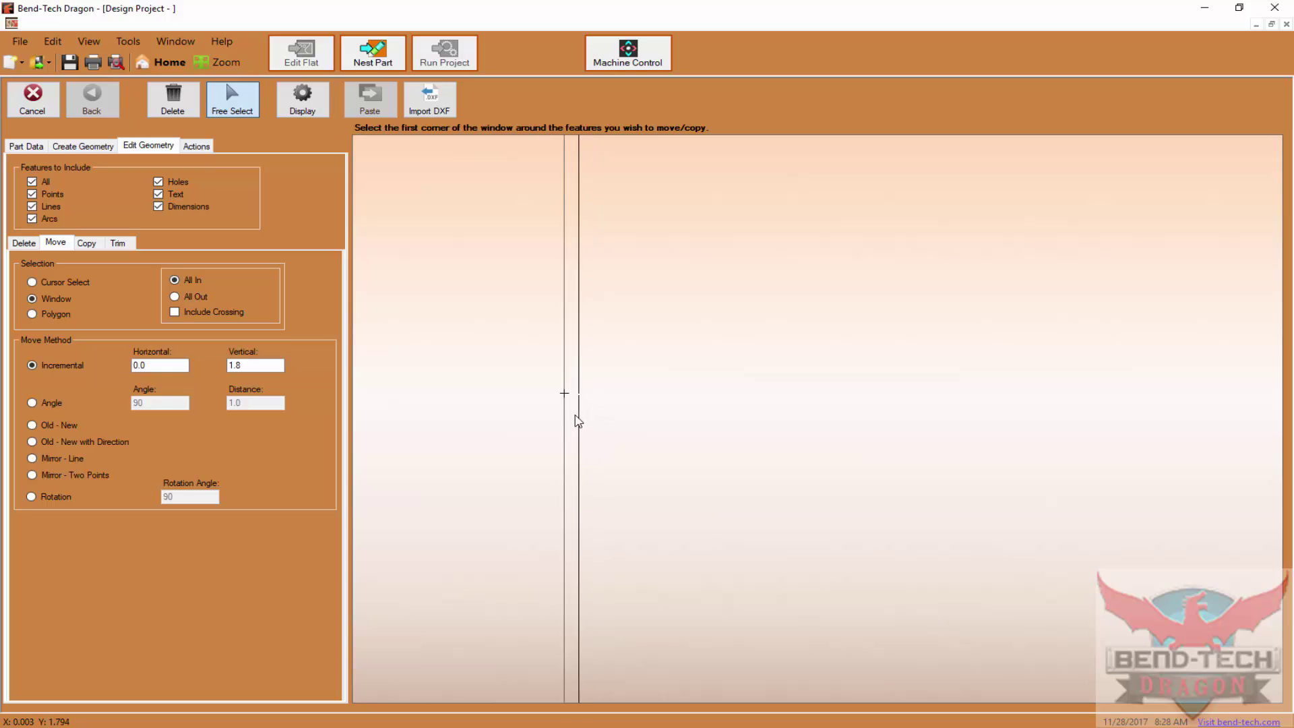
scroll(593, 379, "up", 3)
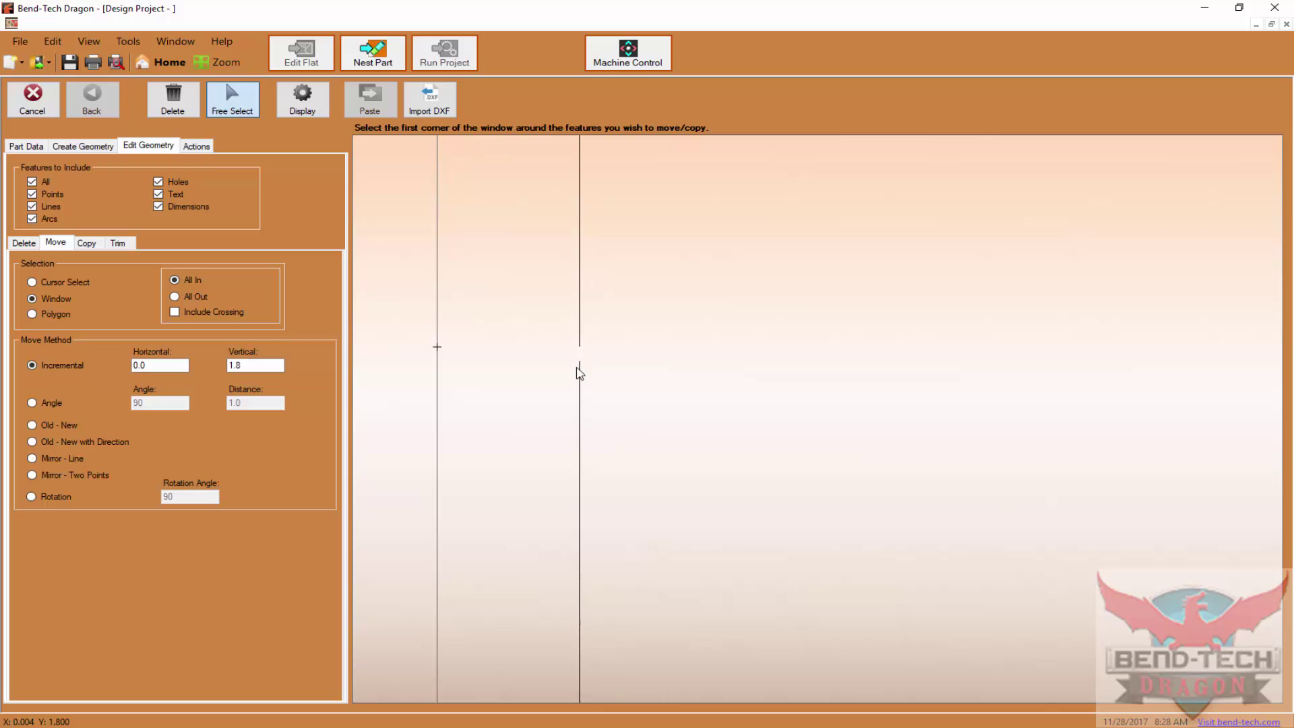
left_click(83, 147)
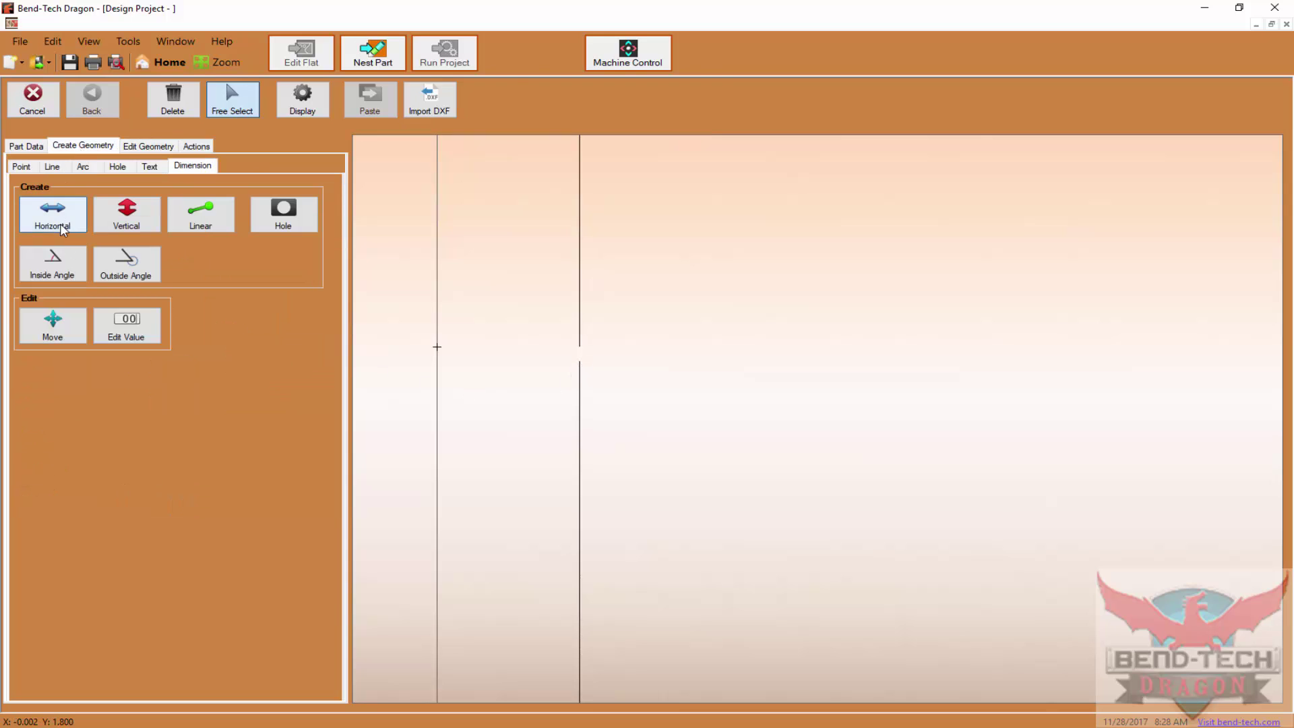
left_click(52, 167)
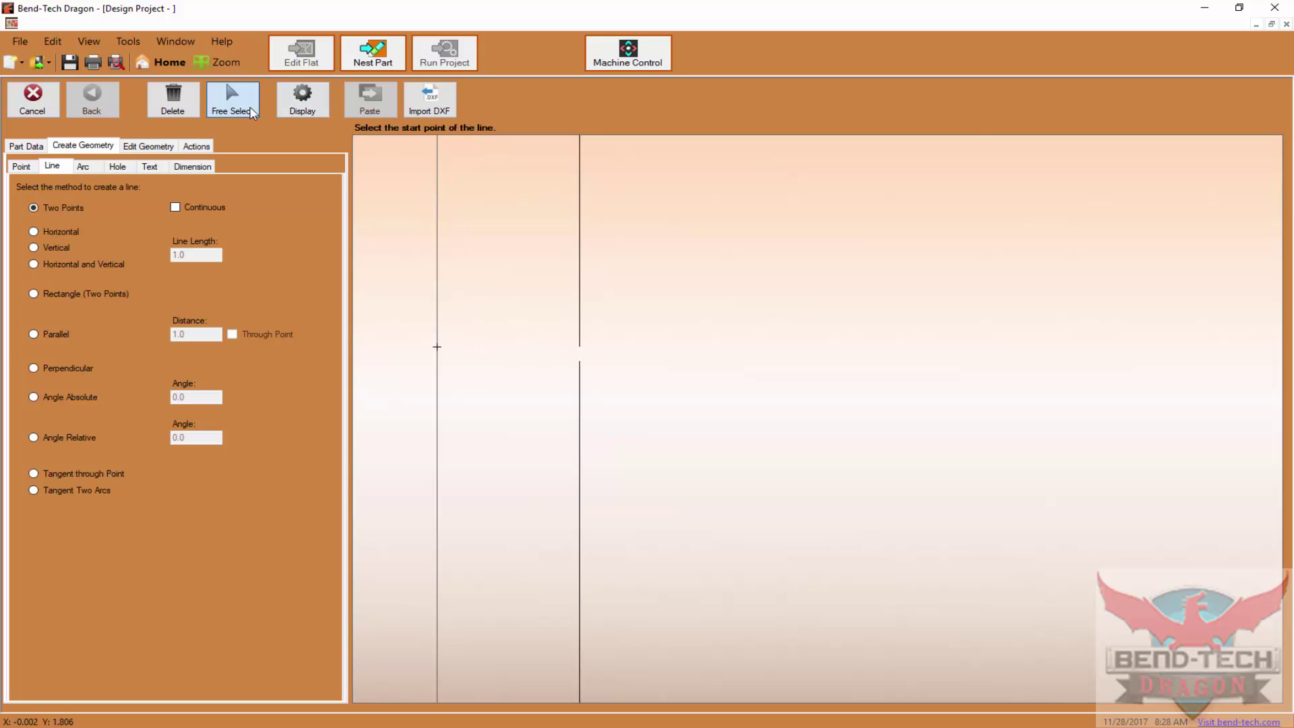
left_click(580, 363)
left_click(582, 362)
scroll(691, 380, "down", 5)
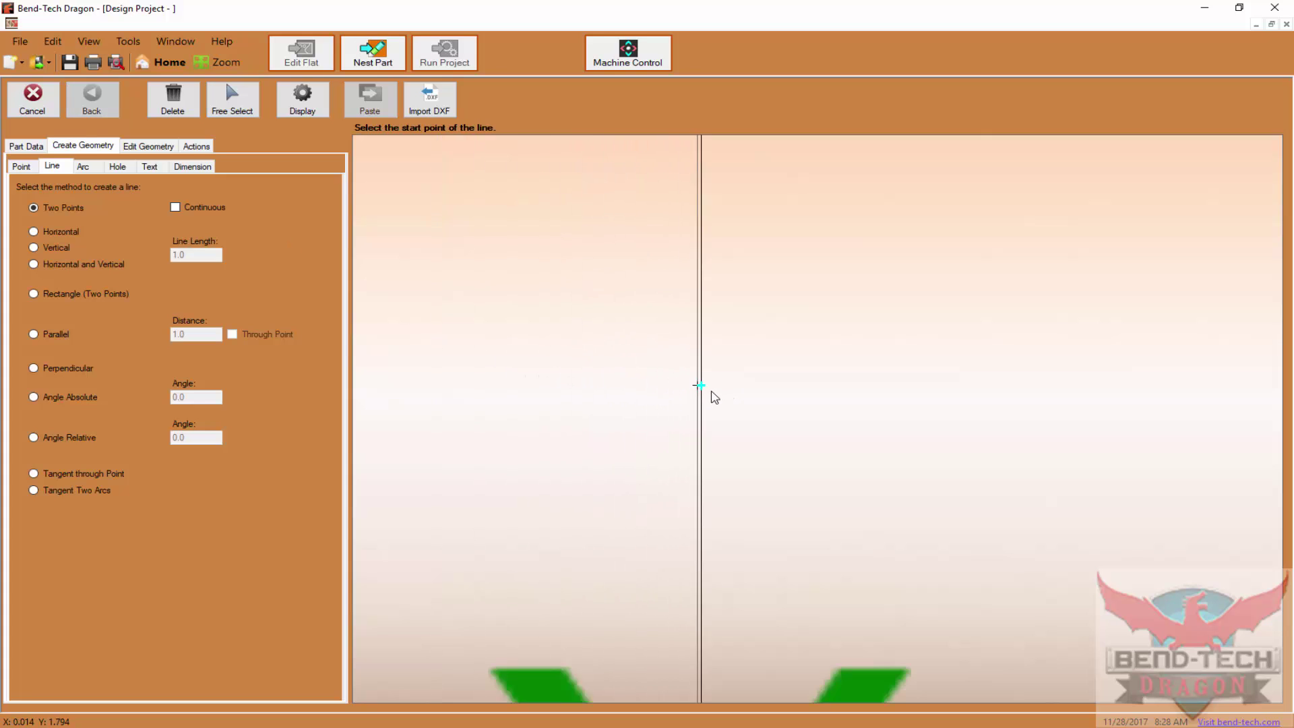
- Draw a two-point line from the gap in the profile's lower angled edge to the far end of the adjoining short segment
scroll(713, 396, "down", 5)
middle_click_drag(939, 386, 707, 387)
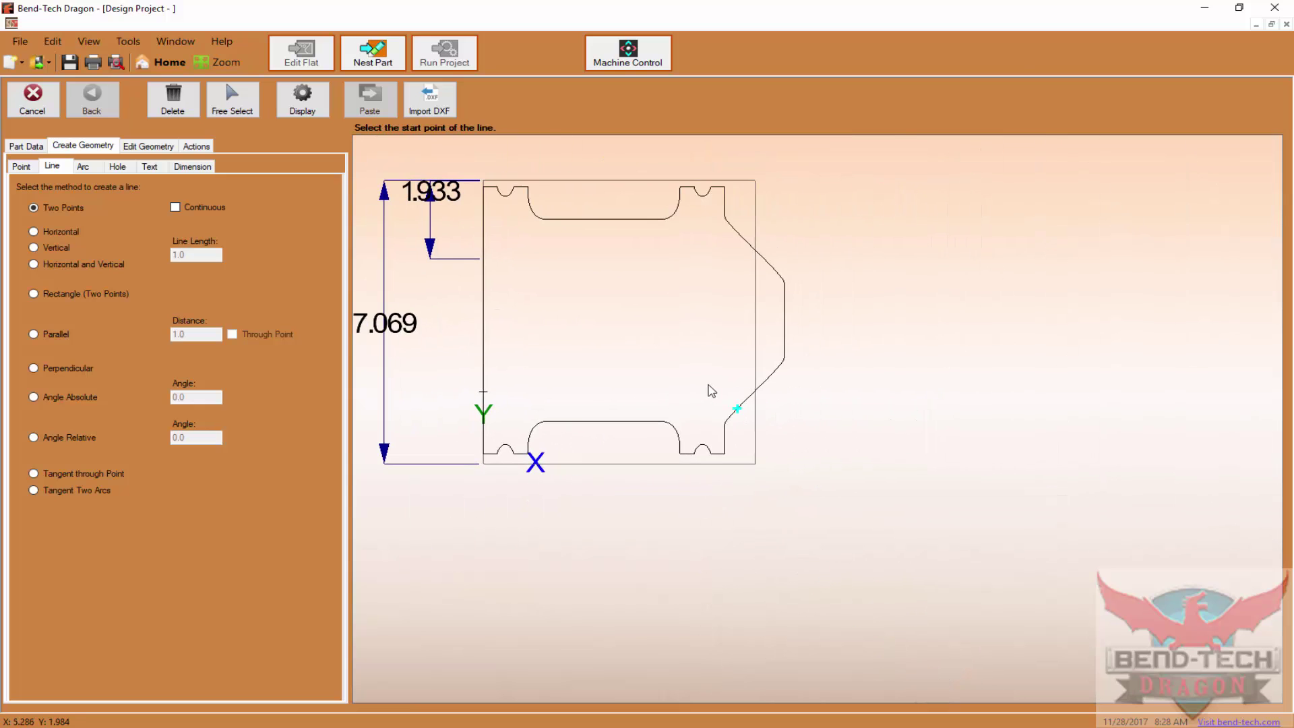
scroll(749, 403, "up", 5)
scroll(748, 403, "up", 8)
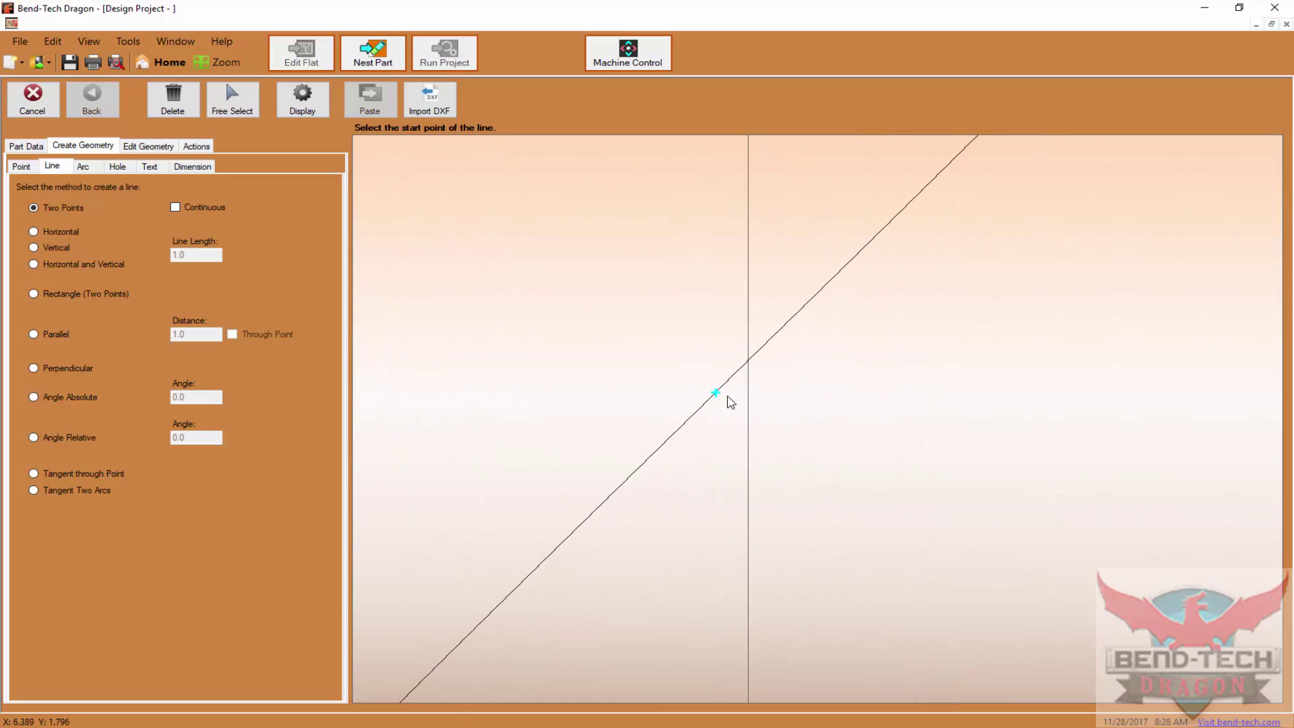
scroll(758, 364, "up", 8)
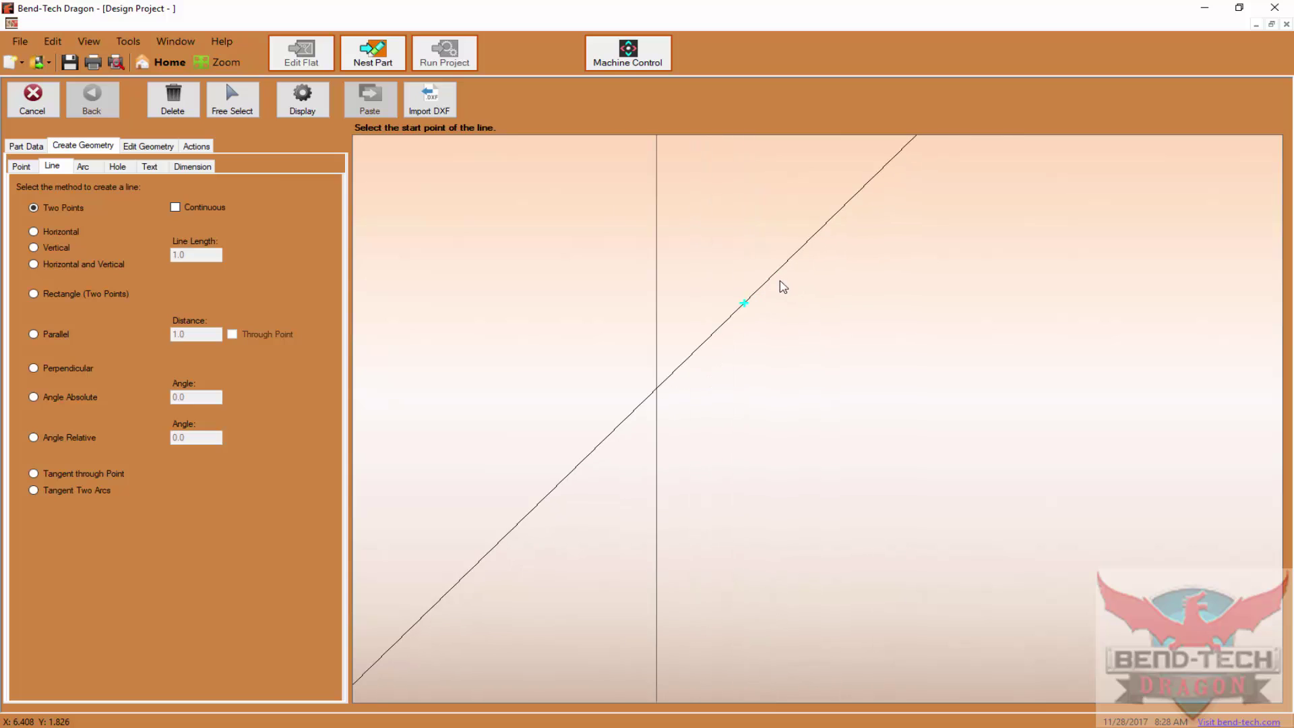
scroll(742, 324, "down", 2)
scroll(592, 276, "down", 4)
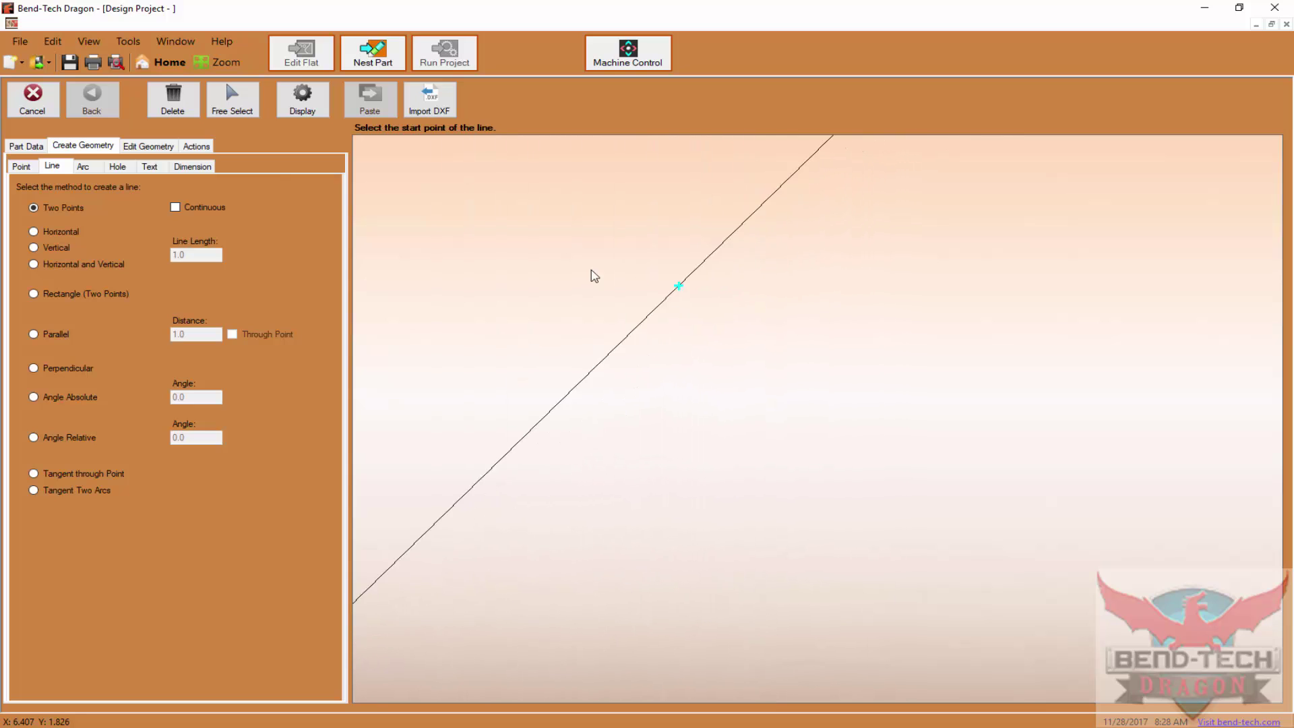
scroll(602, 303, "up", 5)
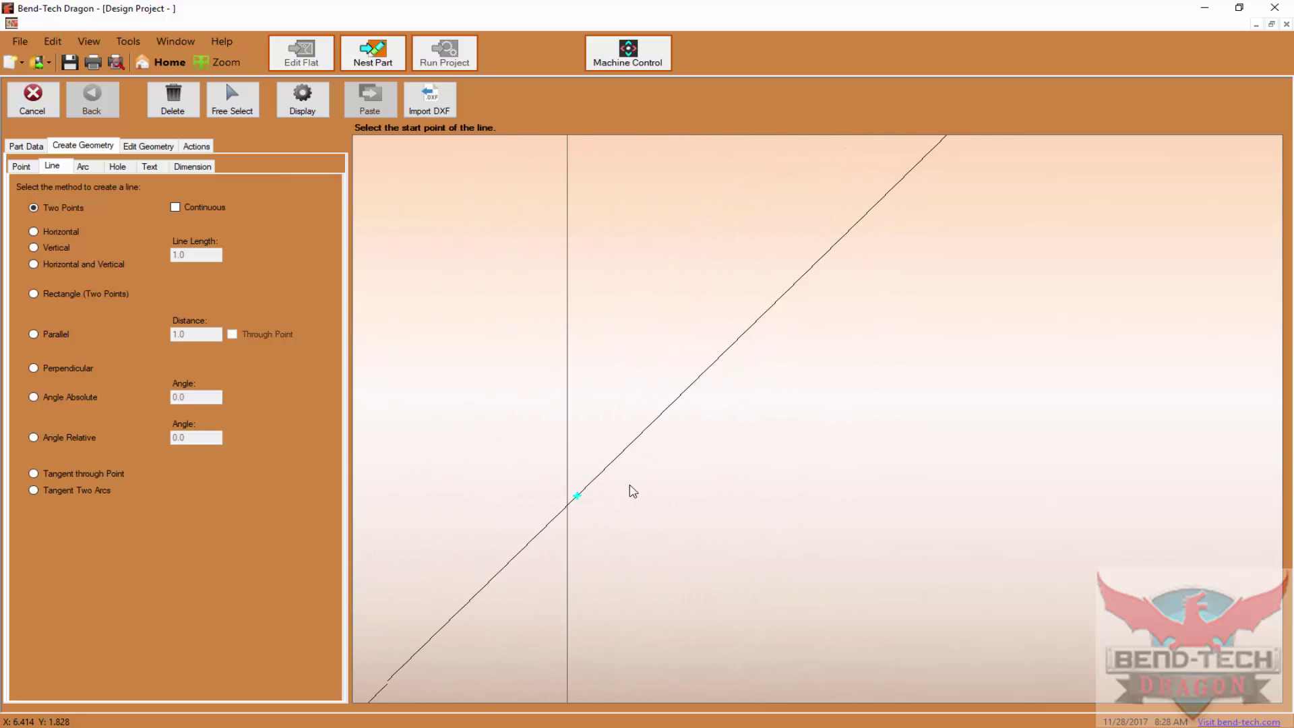
scroll(661, 410, "down", 2)
scroll(937, 226, "down", 3)
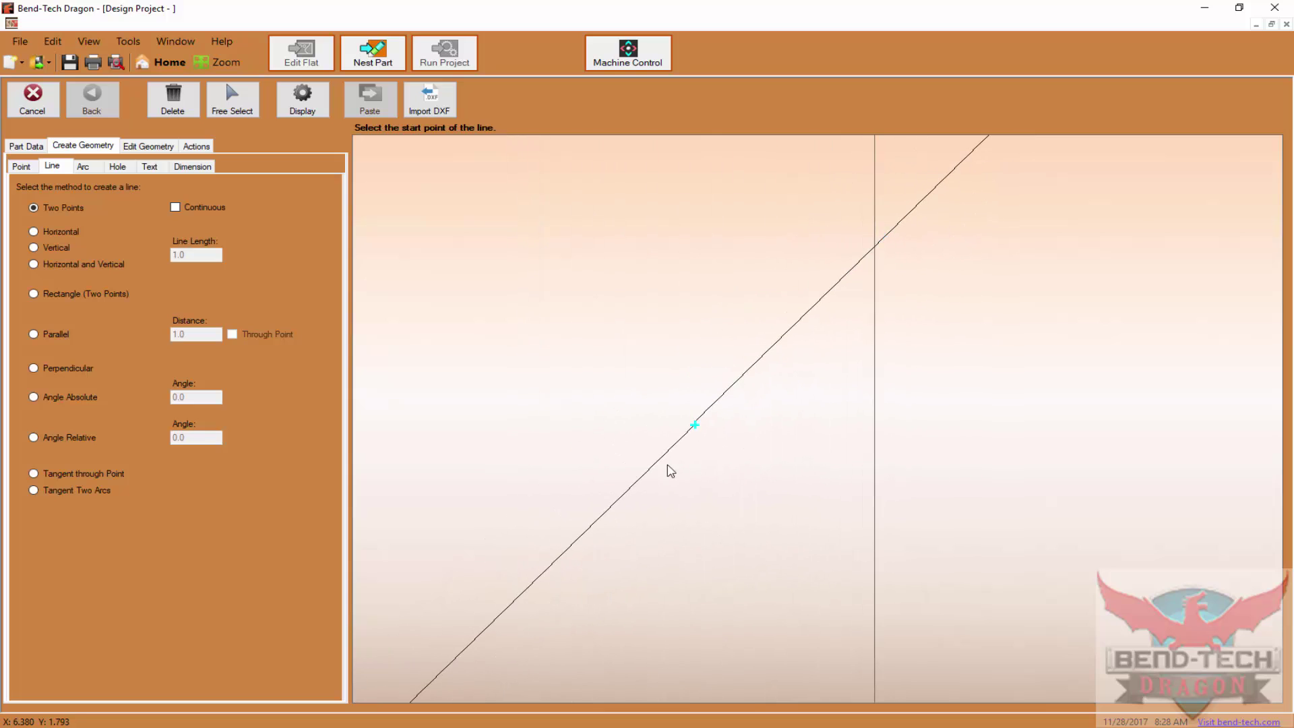
scroll(698, 435, "up", 3)
scroll(699, 436, "up", 2)
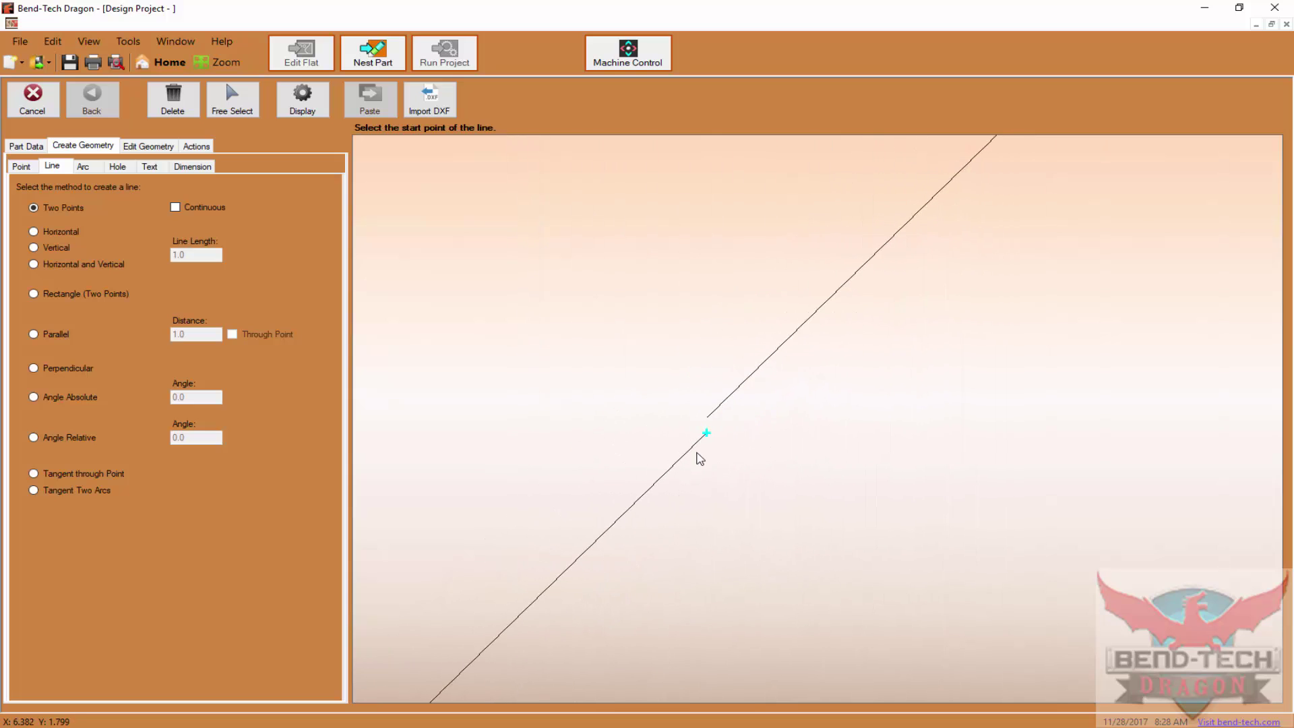
scroll(751, 405, "down", 2)
left_click(751, 403)
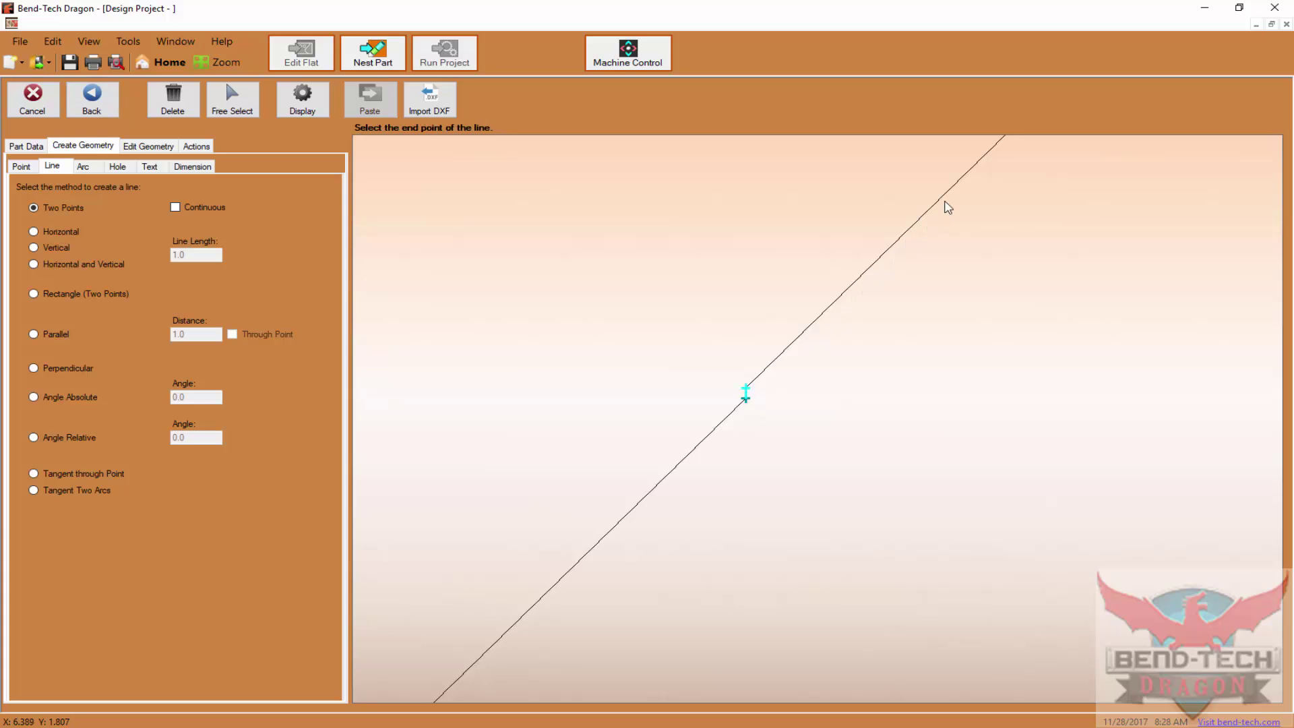
middle_click_drag(975, 179, 913, 315)
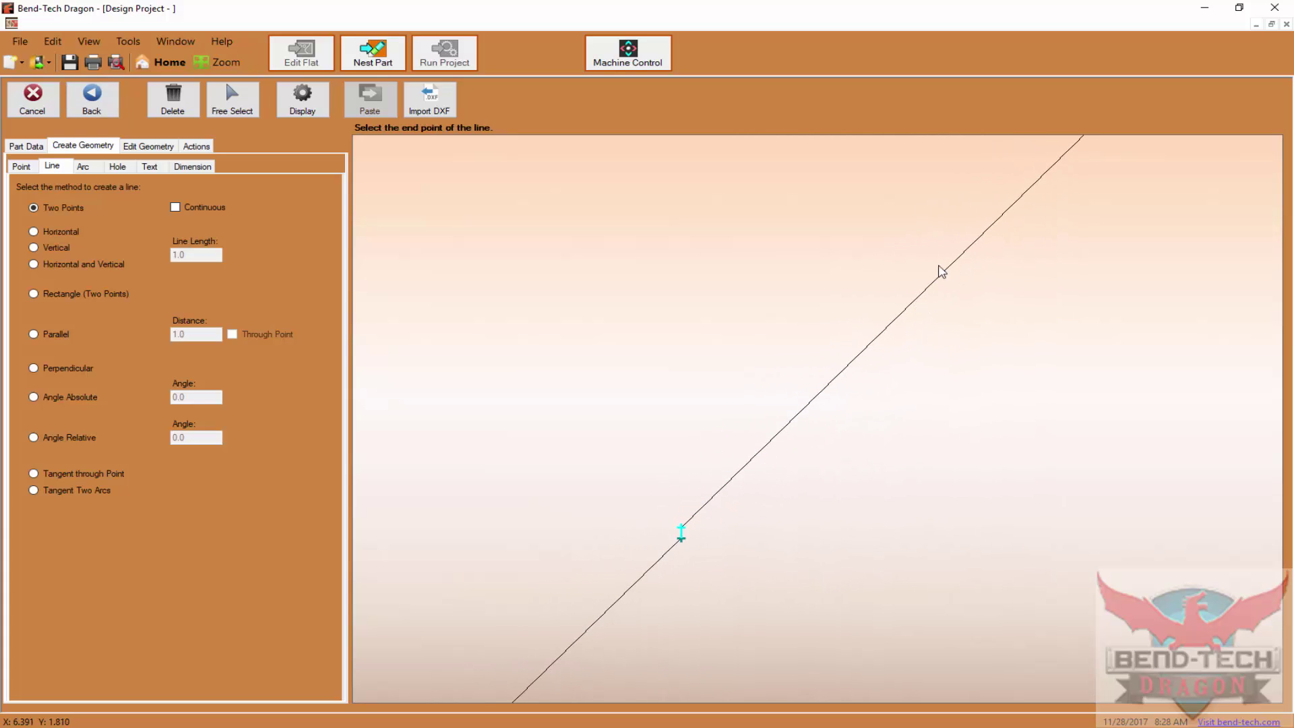
scroll(977, 384, "down", 2)
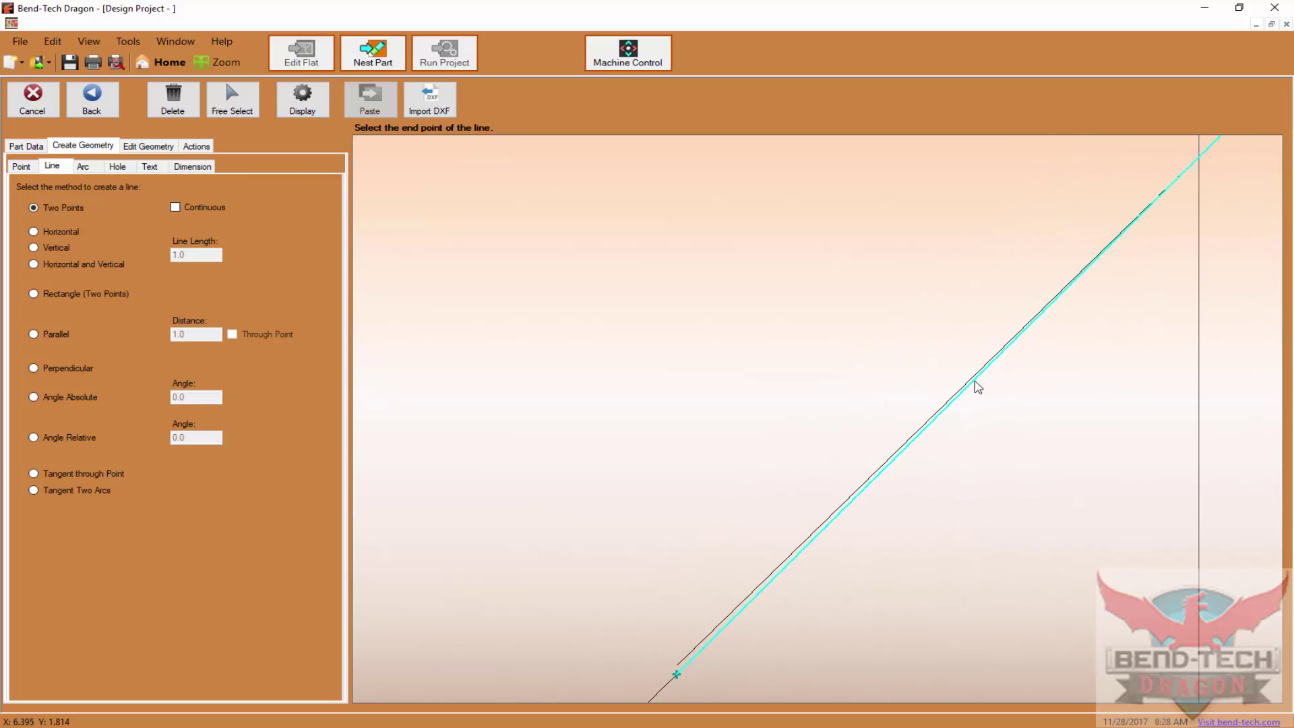
left_click(975, 382)
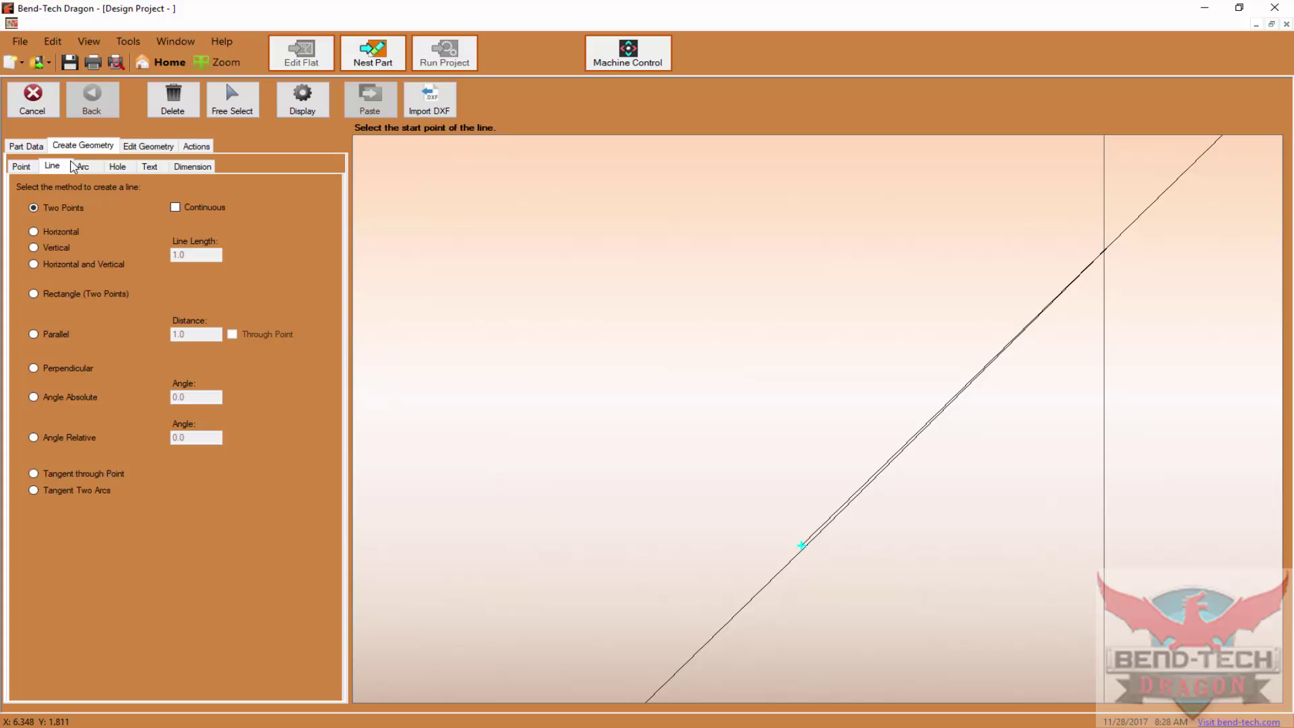
- Delete the original short segment running beside the new line on the lower angled edge
left_click(215, 102)
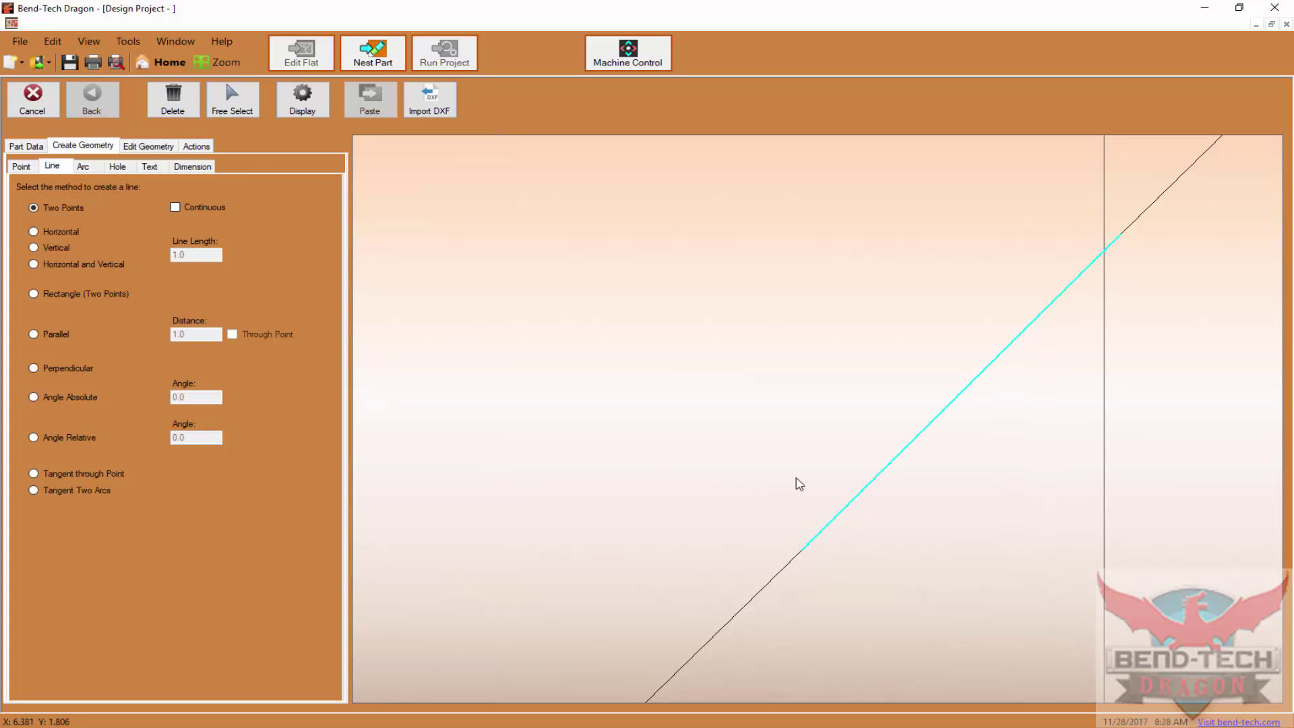
scroll(959, 456, "down", 3)
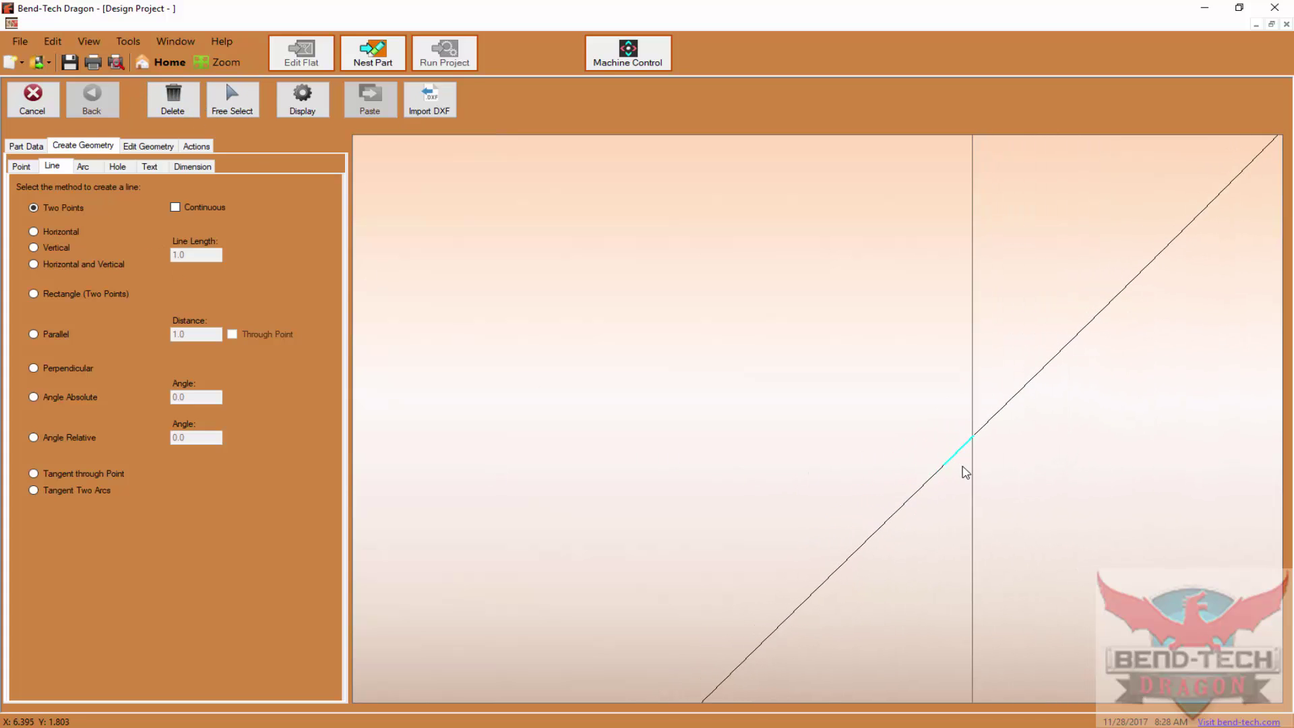
scroll(965, 475, "down", 5)
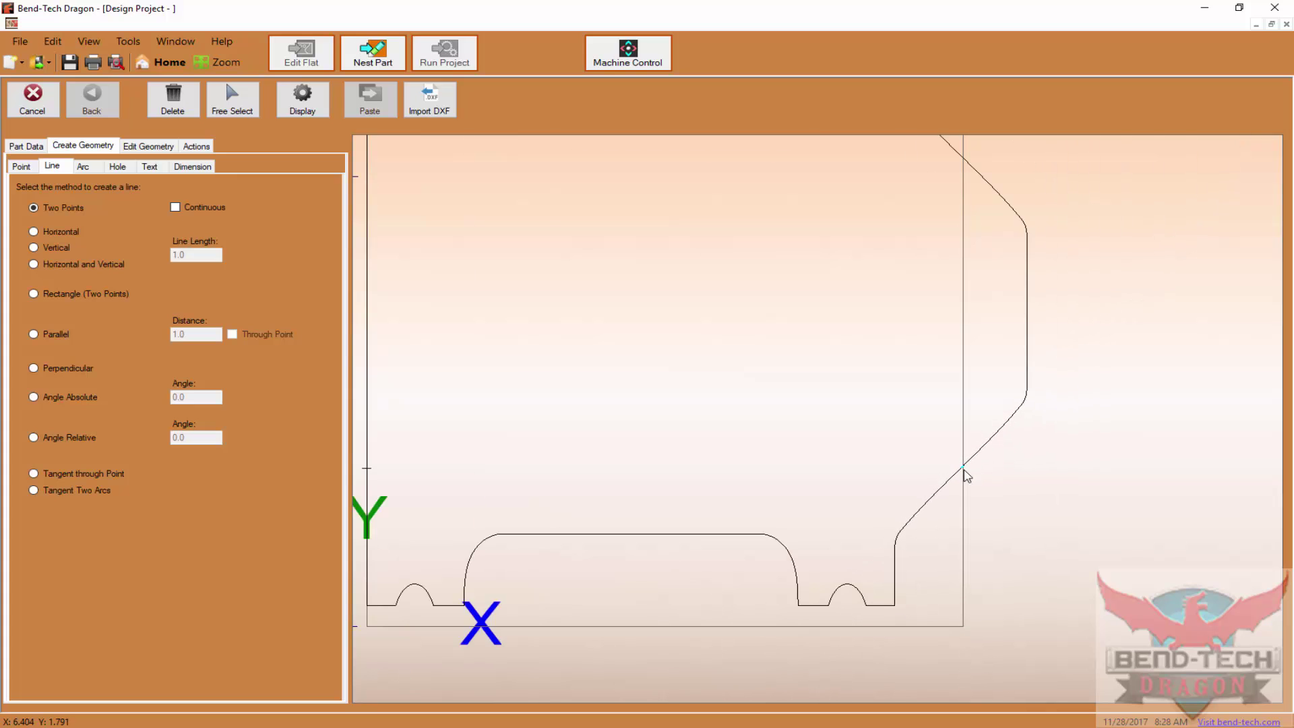
scroll(966, 475, "down", 1)
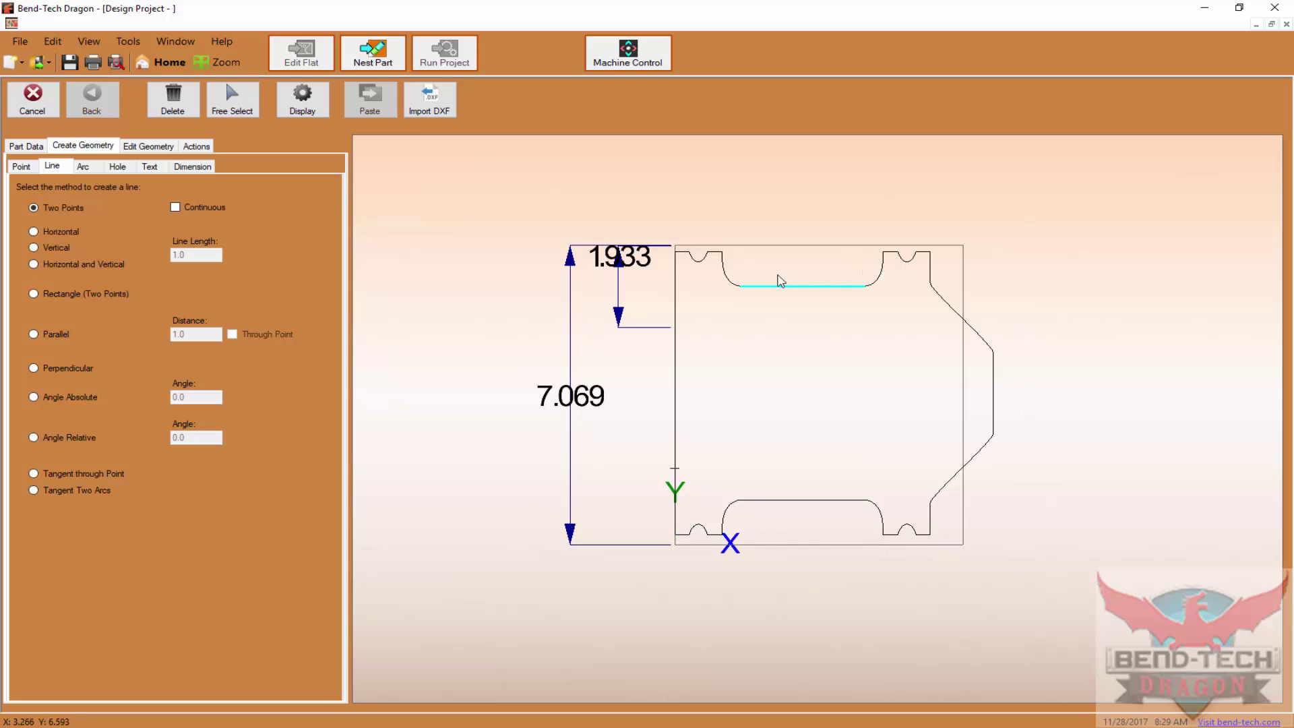
- Delete the 7.069 and 1.933 vertical dimensions beside the flat pattern
left_click(570, 435)
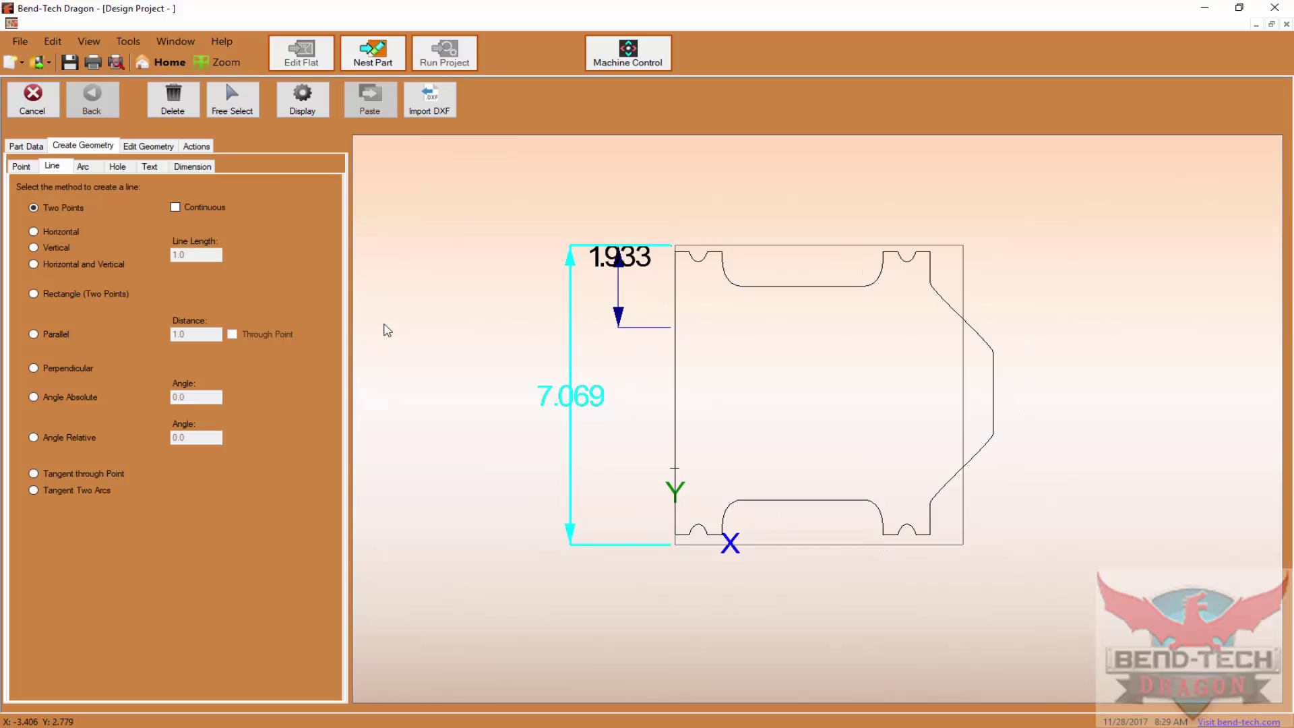
left_click(179, 111)
left_click(560, 401)
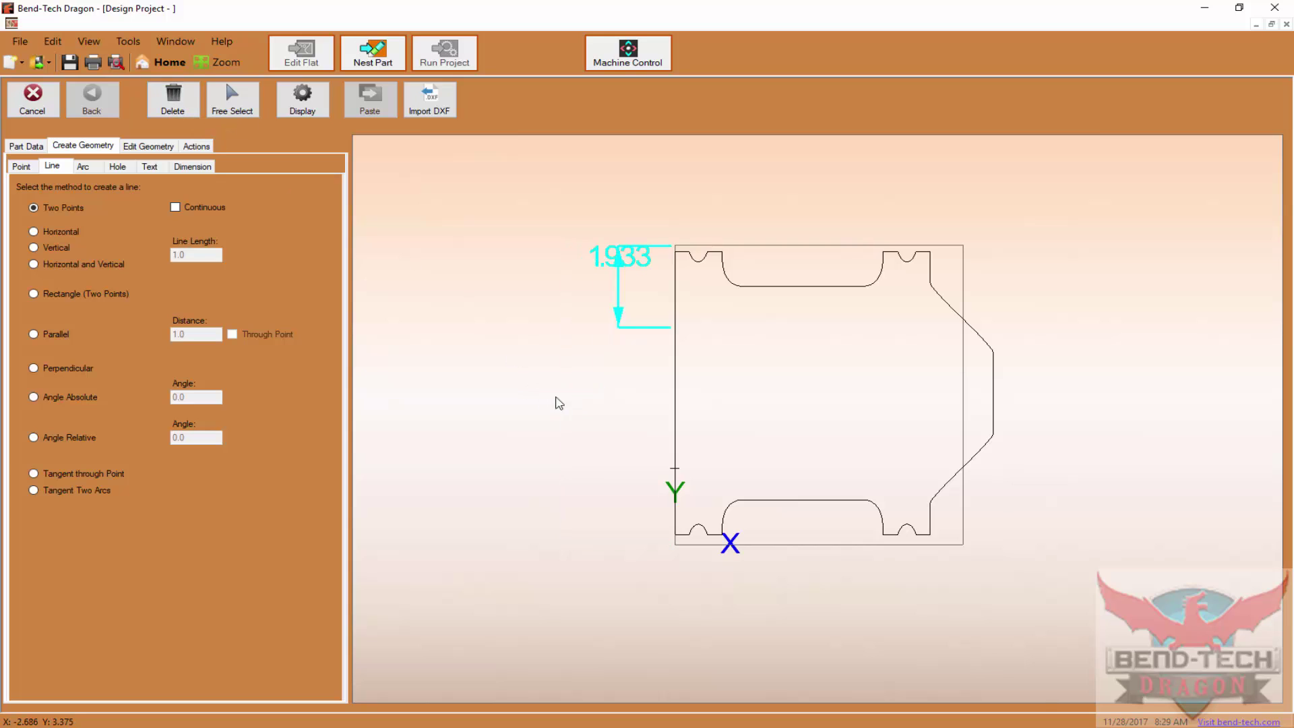
left_click(606, 324)
middle_click_drag(543, 437, 412, 427)
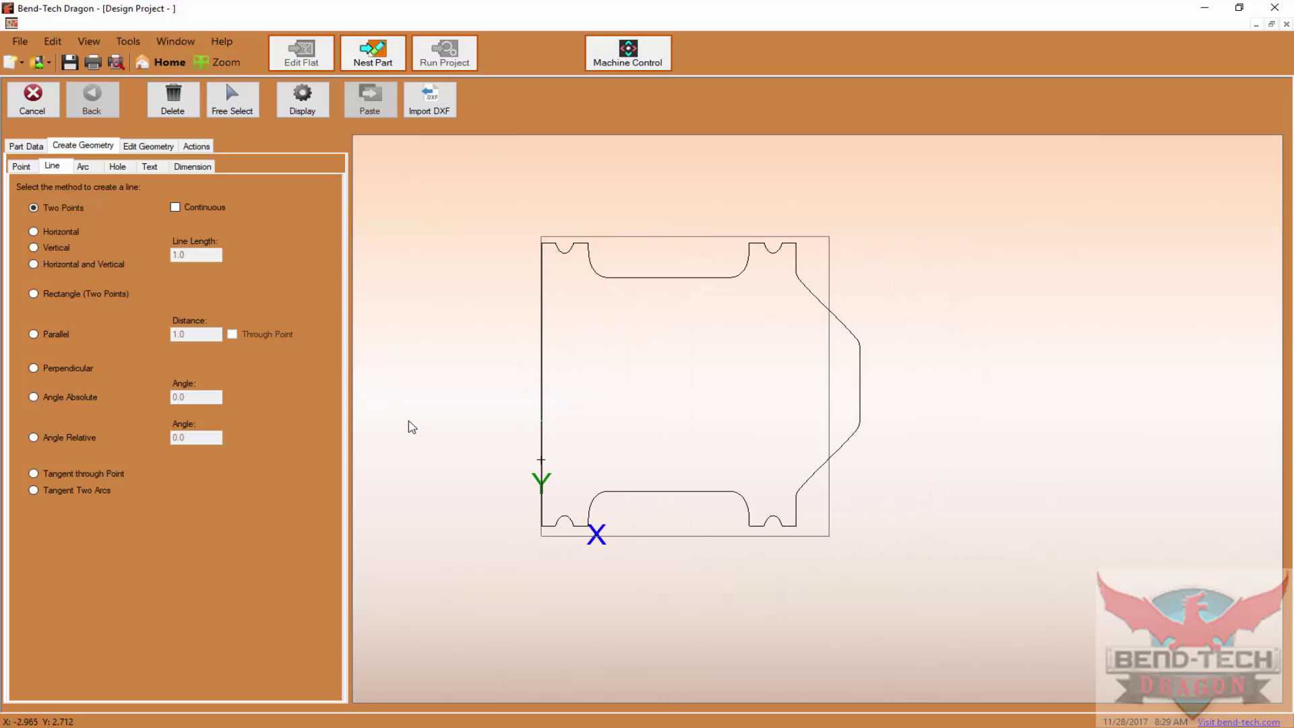
- Apply a Start Cut to the closed profile, placing the lead at the start-side corner of the upper recess
left_click(197, 147)
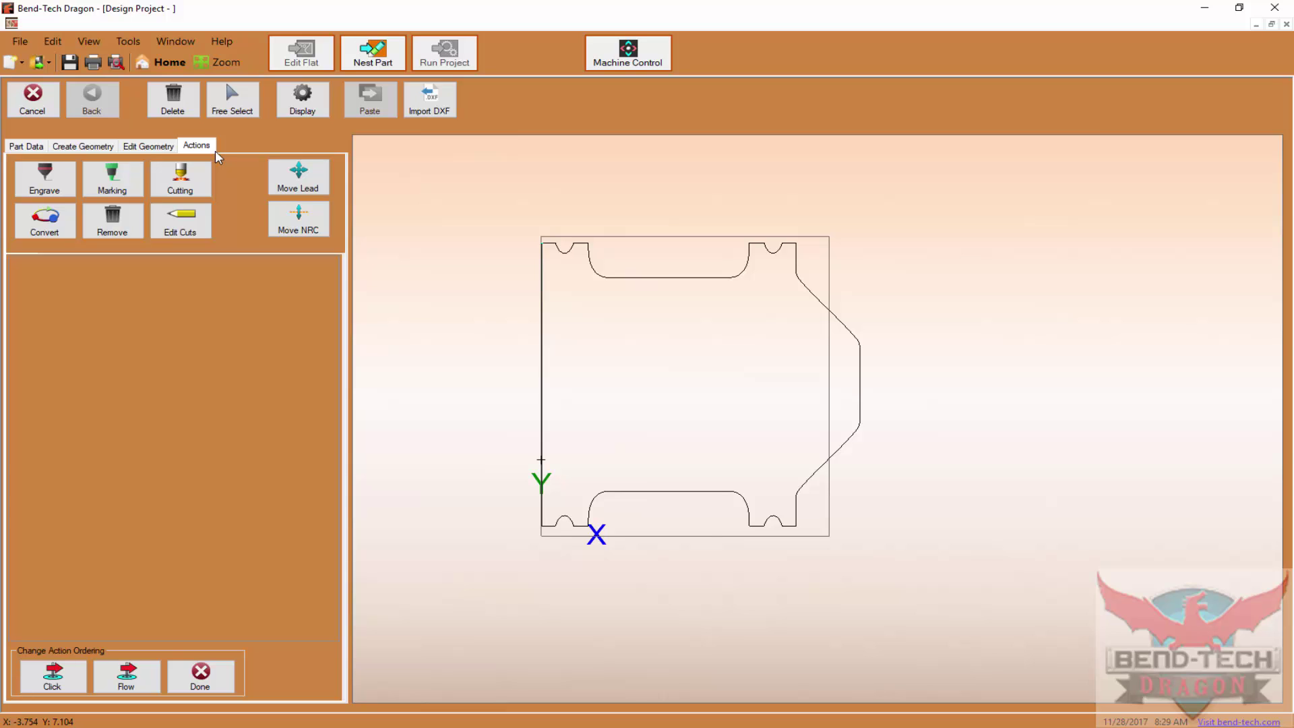
left_click(197, 184)
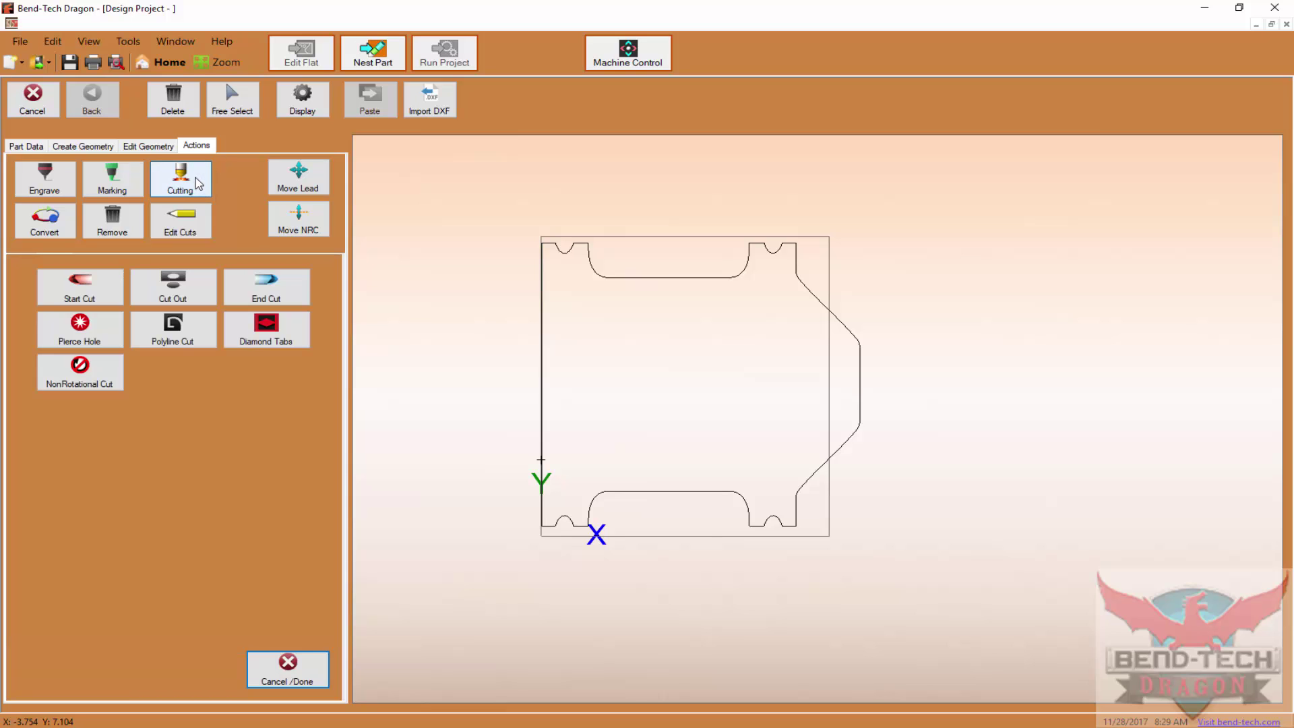
left_click(105, 291)
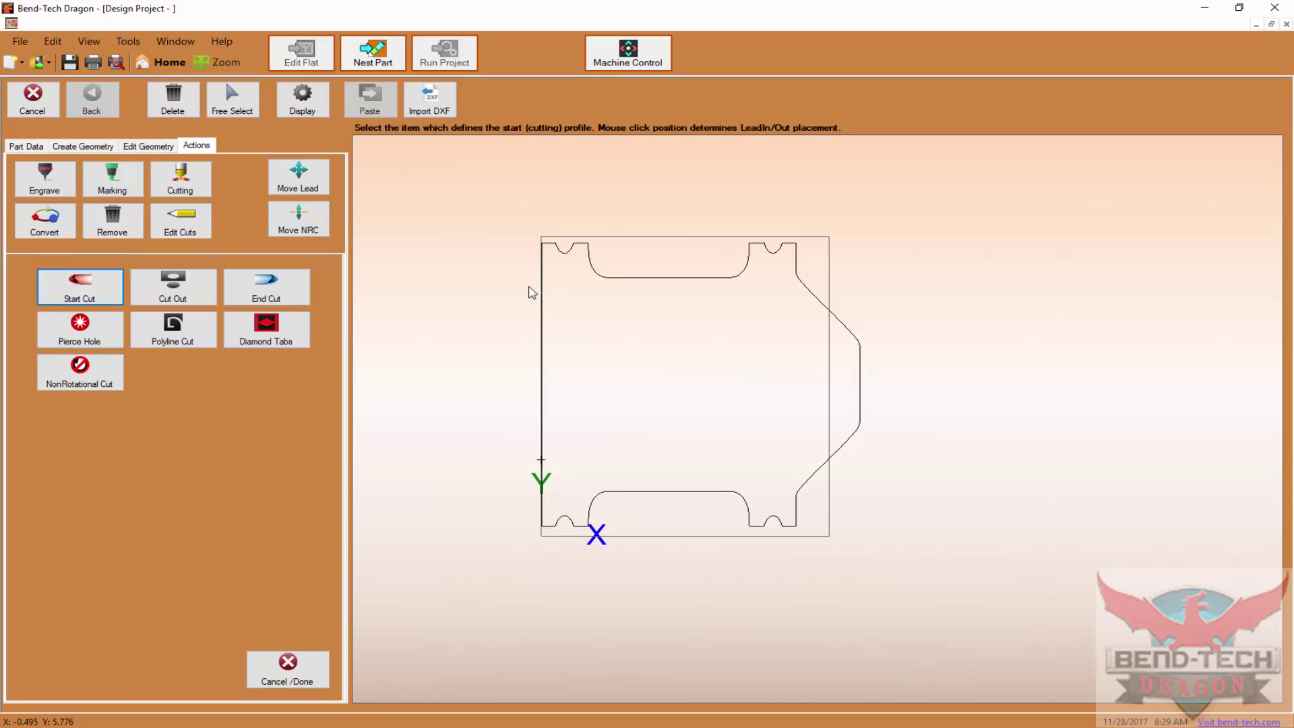
left_click(600, 279)
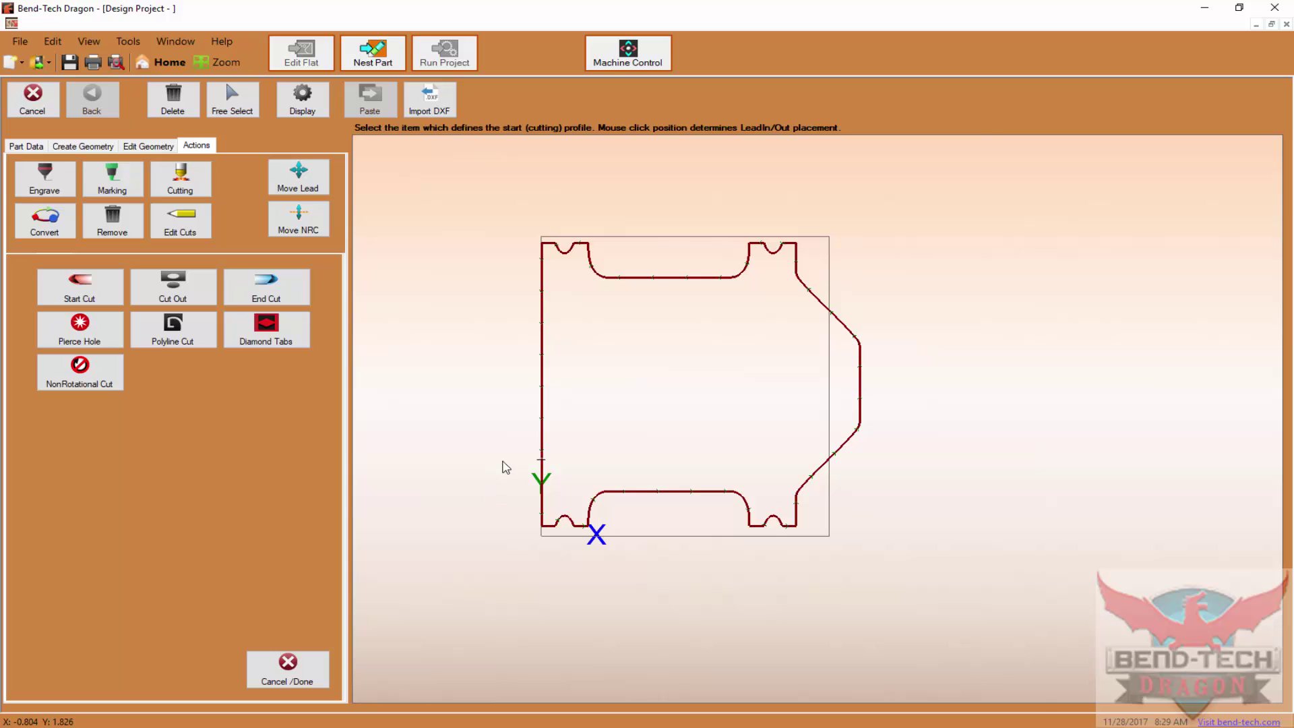
- Open the Lead In/Out settings of the 2.250 - 0.112 (Round) material in the Tube / Pipe Library
left_click(128, 41)
left_click(178, 121)
left_click(387, 256)
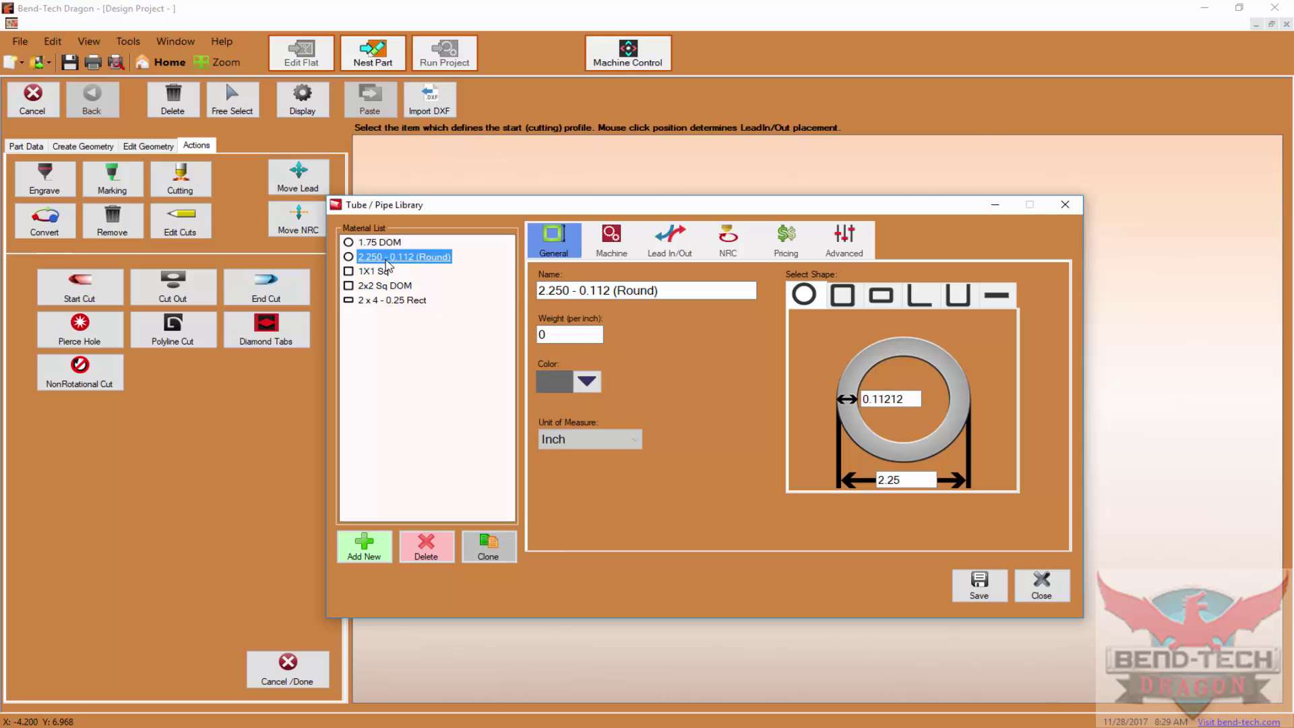
left_click(668, 239)
- Set the end cut lead-in to Angle with a length of .125, an angle of 45 and a dwell time of .4 seconds
left_click(623, 314)
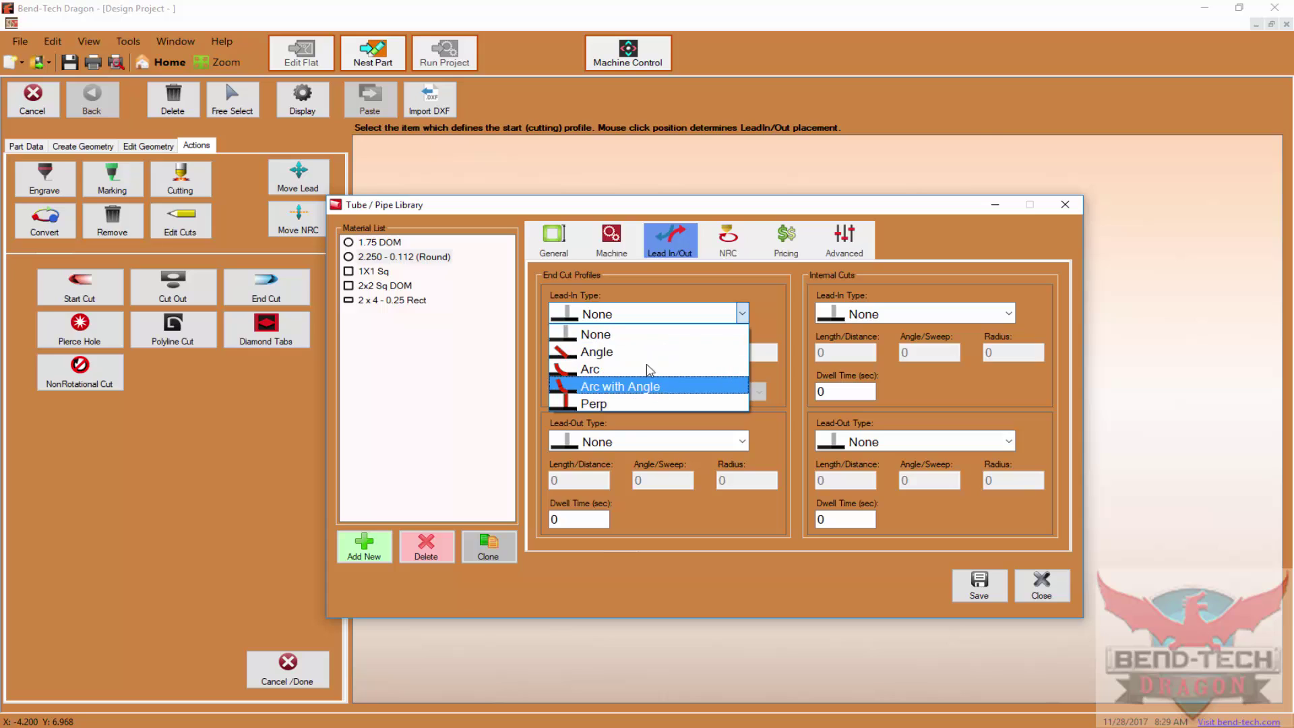
left_click(647, 351)
key("Tab")
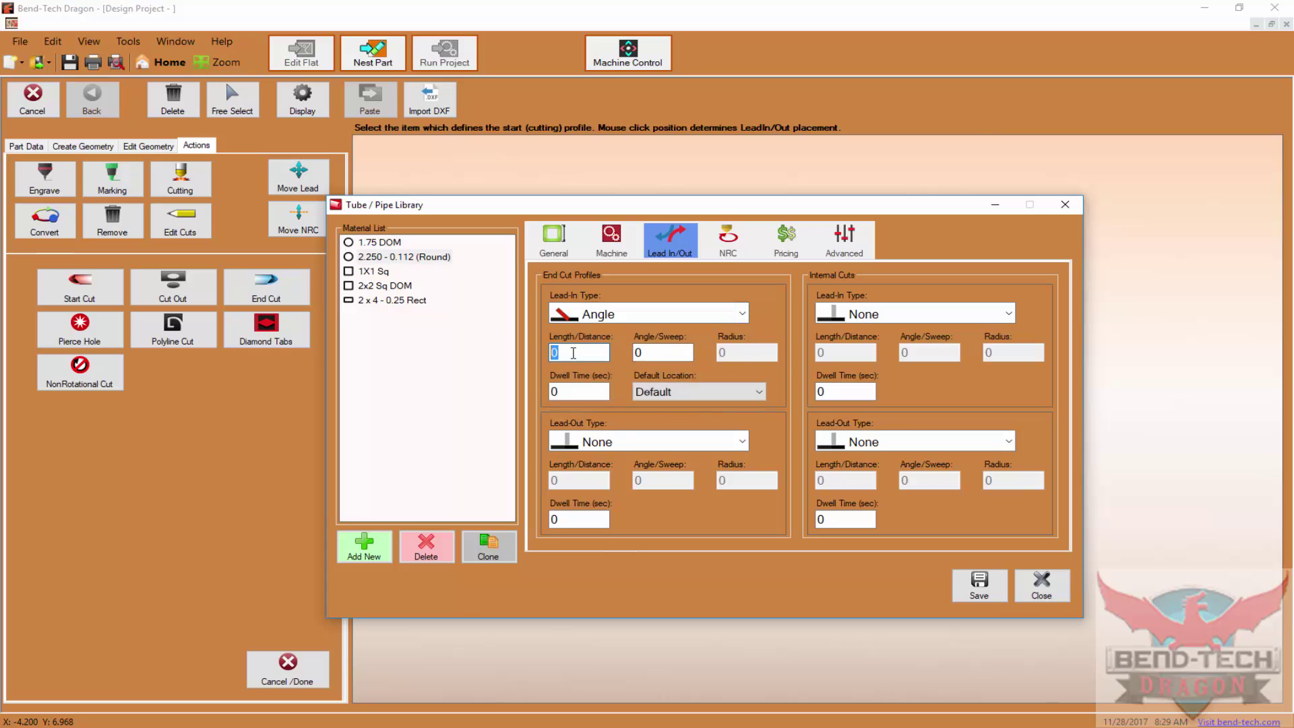
type(".125")
key("Tab")
type("45")
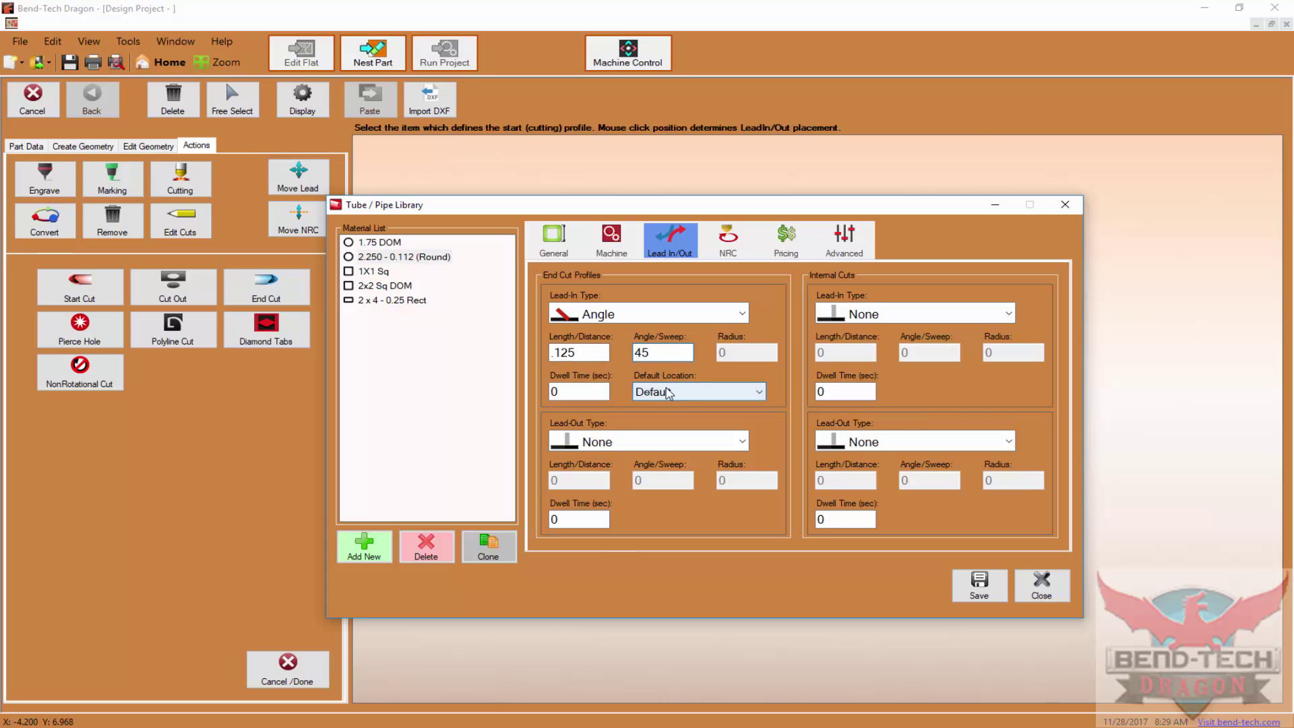
key("Tab")
key("BackSpace")
type(".")
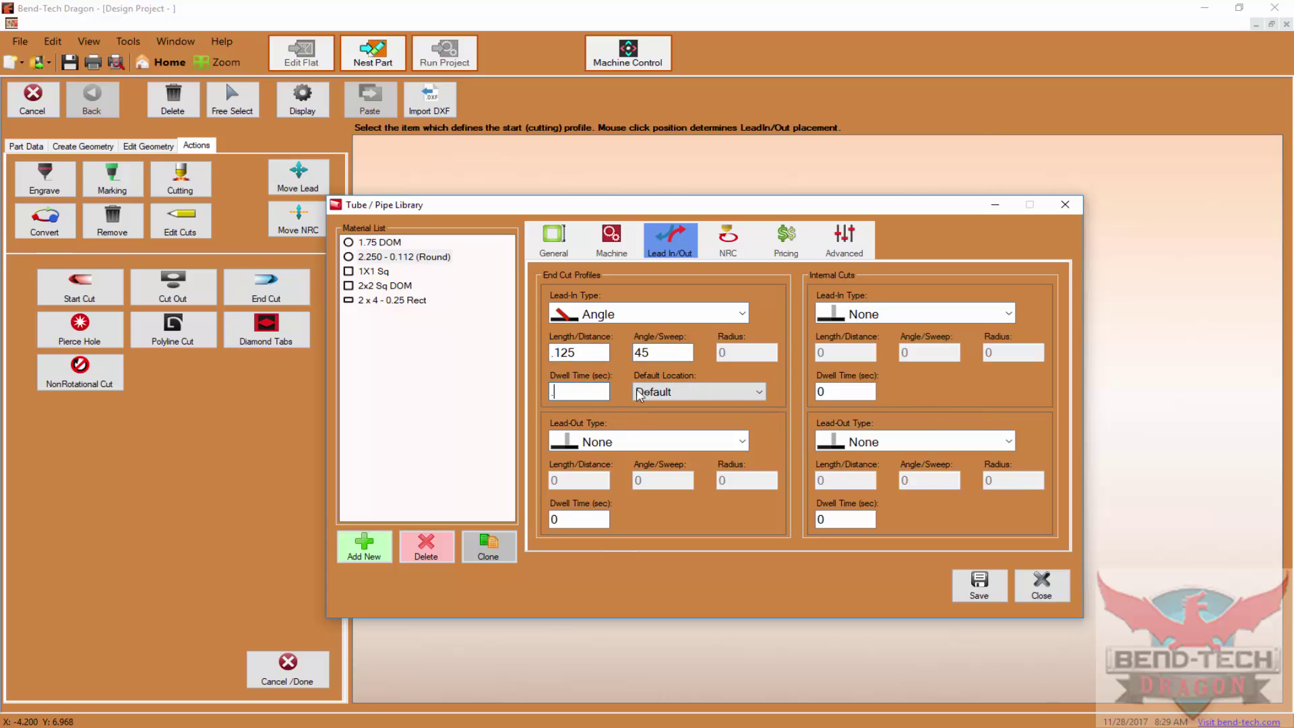
type("4")
- Set the end cut lead-out type to Perp with a length of .125
left_click(639, 441)
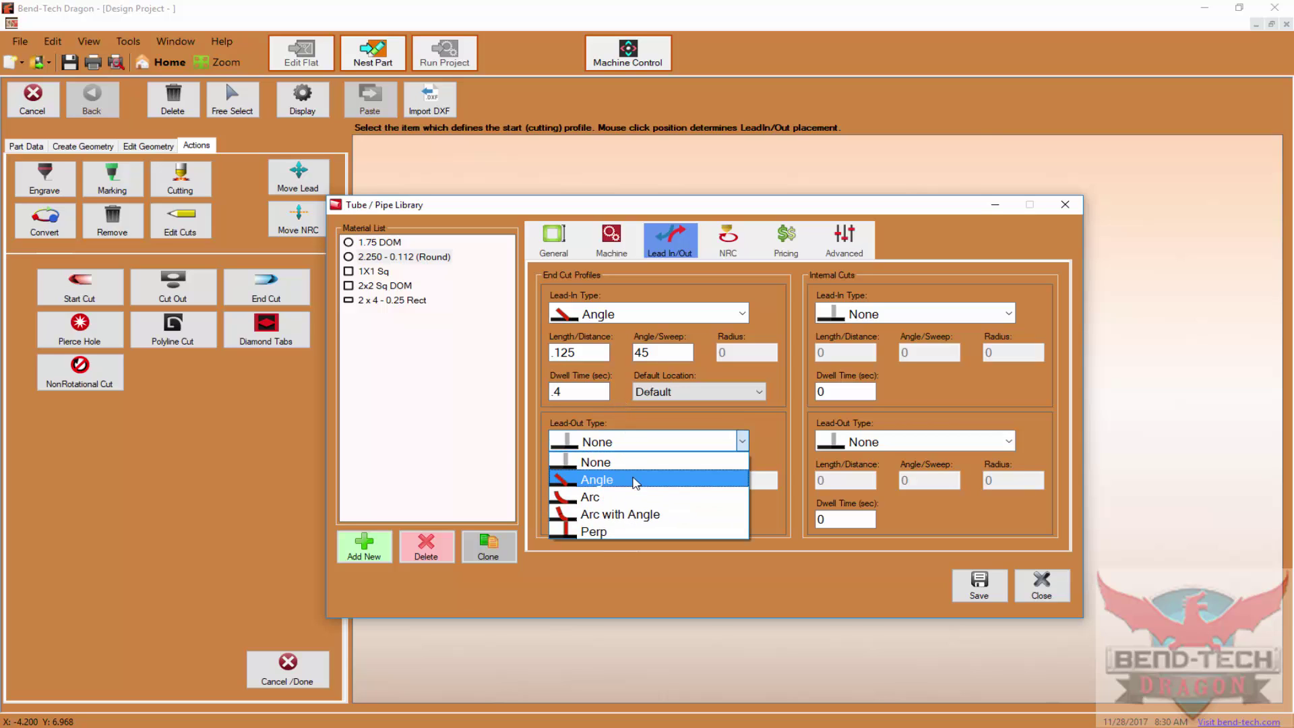
left_click(598, 531)
key("Tab")
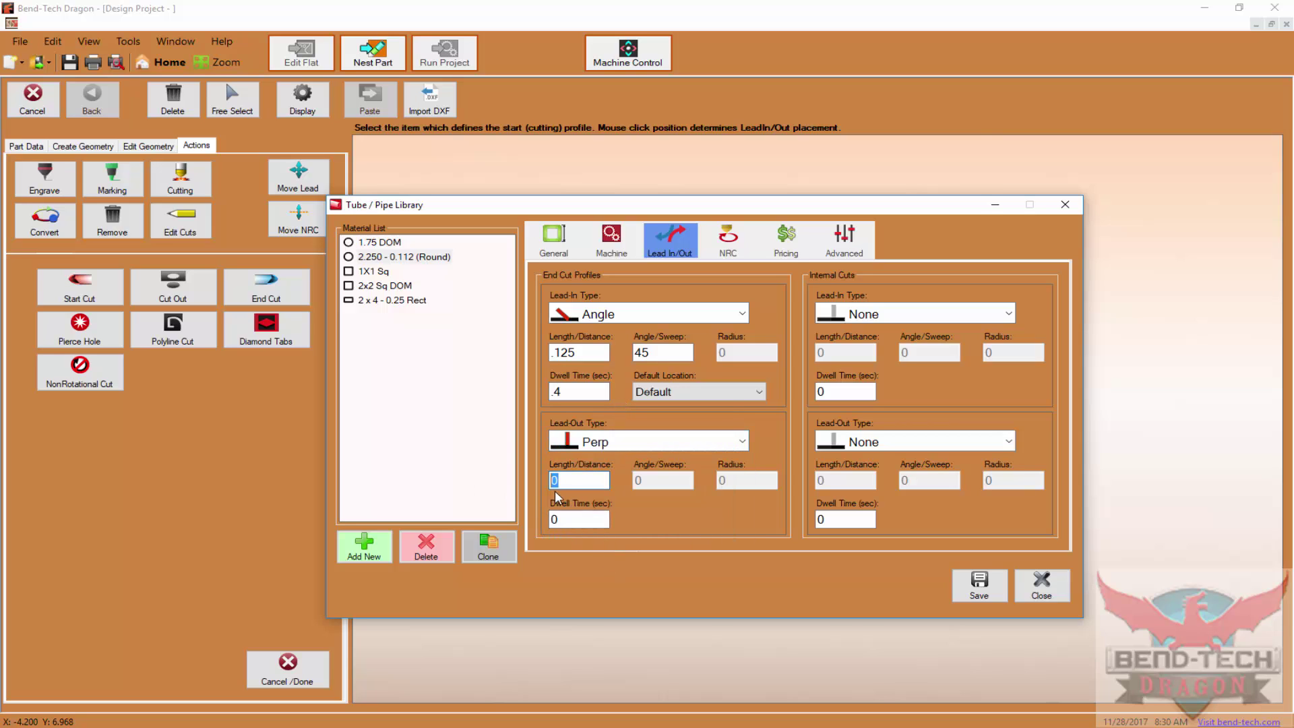
type(".125")
key("Tab")
- Set both the lead-in and lead-out types for internal cuts to Same as End Cut
left_click(905, 317)
left_click(896, 332)
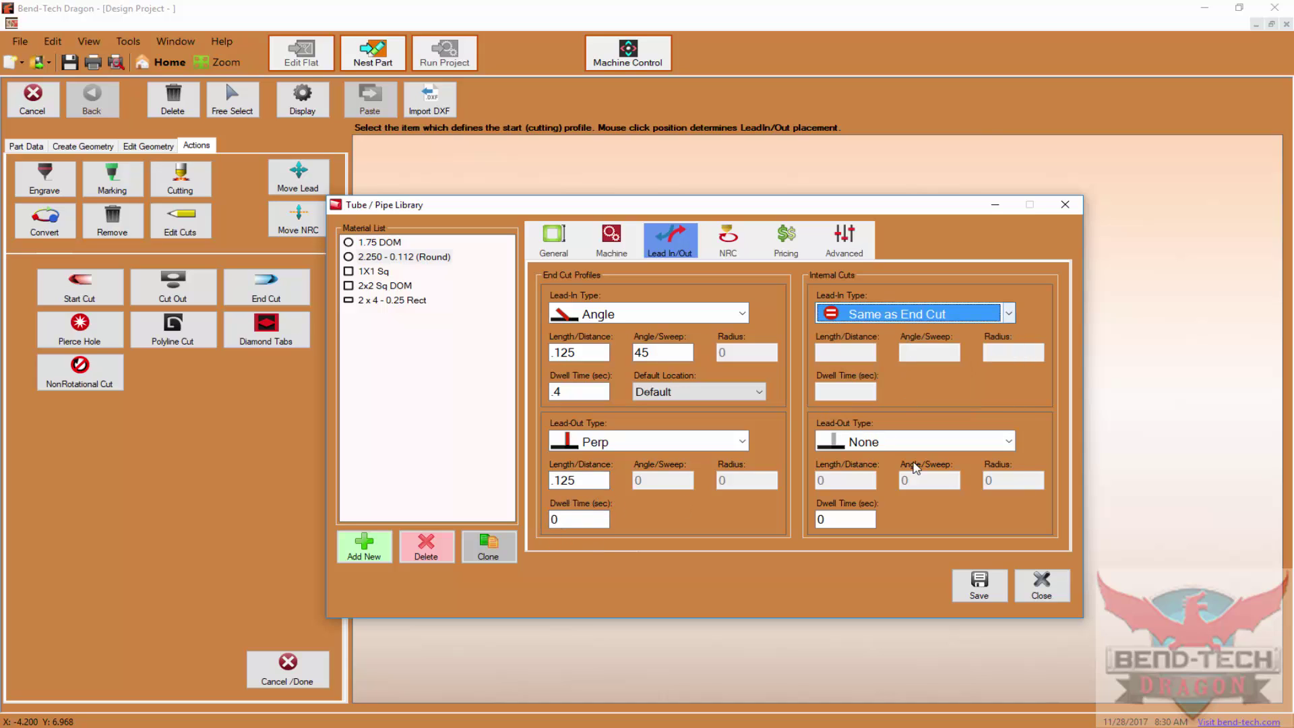
left_click(915, 446)
left_click(915, 455)
- Try to save the material settings and close the Tube / Pipe Library
left_click(981, 586)
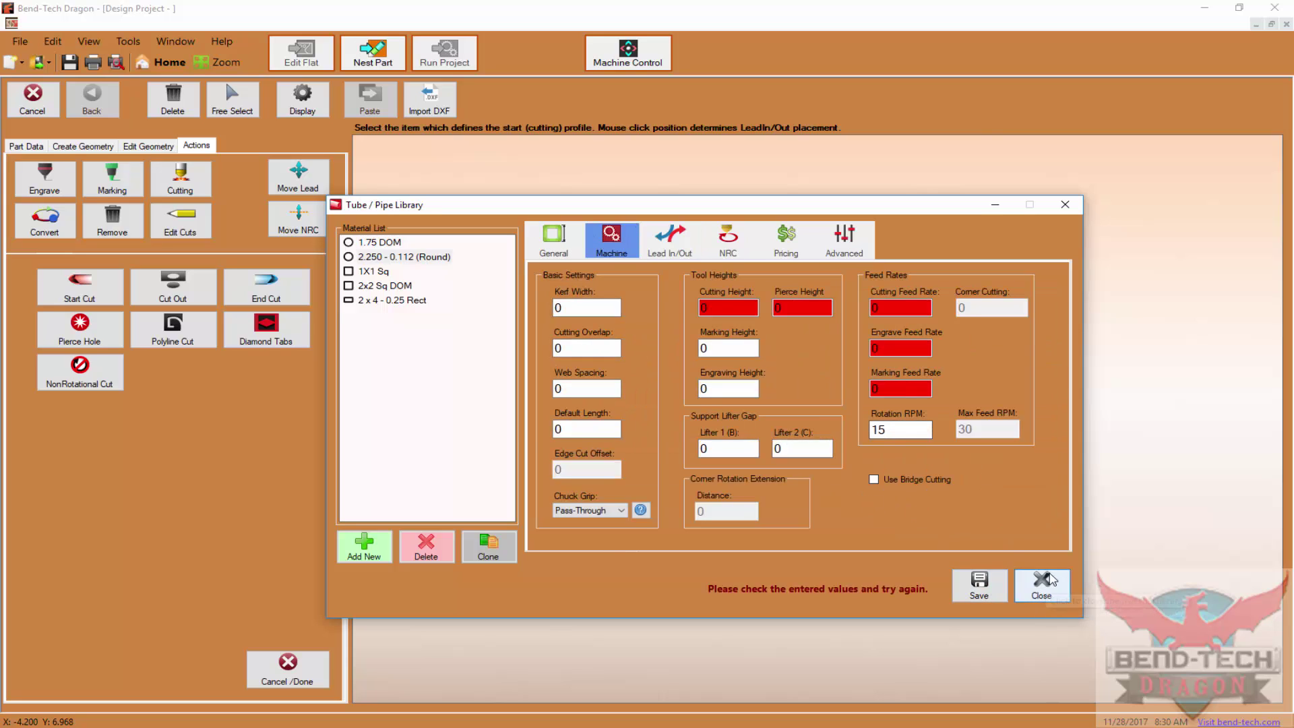
left_click(1042, 585)
left_click(689, 427)
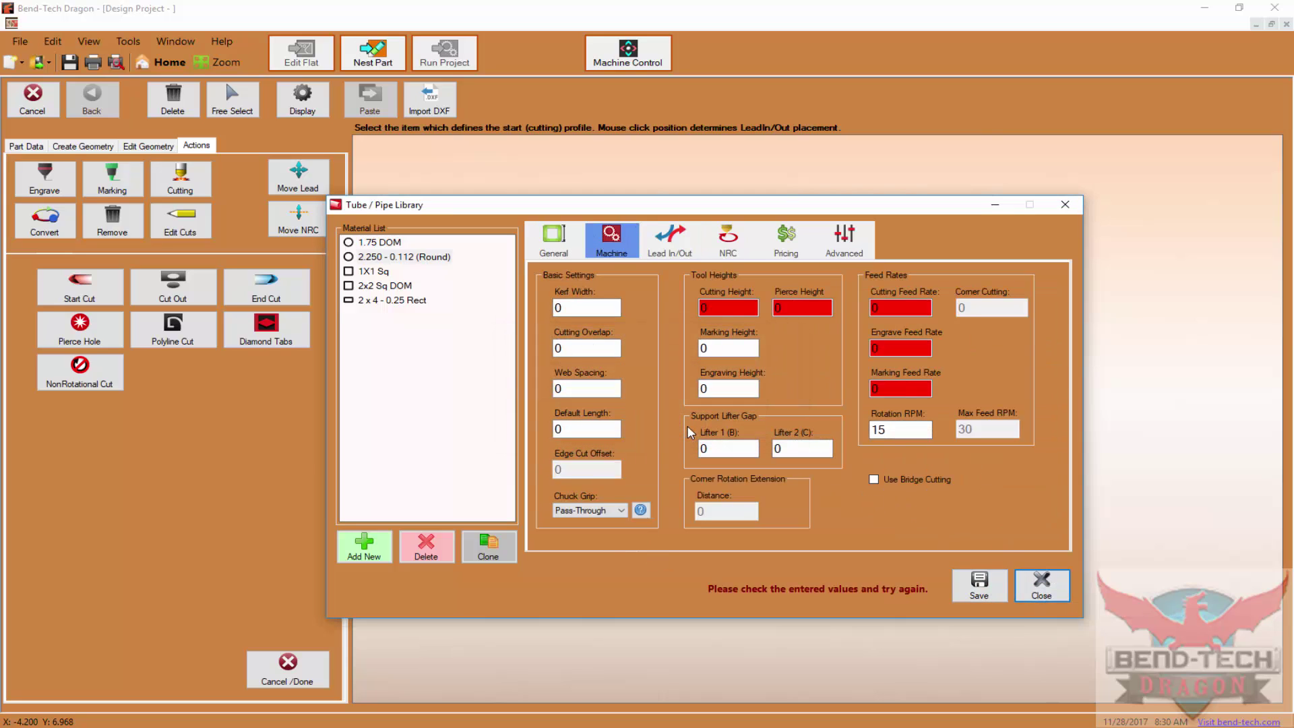
- Set the material's kerf width to .06, cutting height to .06 and pierce height to .12
left_click(591, 310)
type(".06")
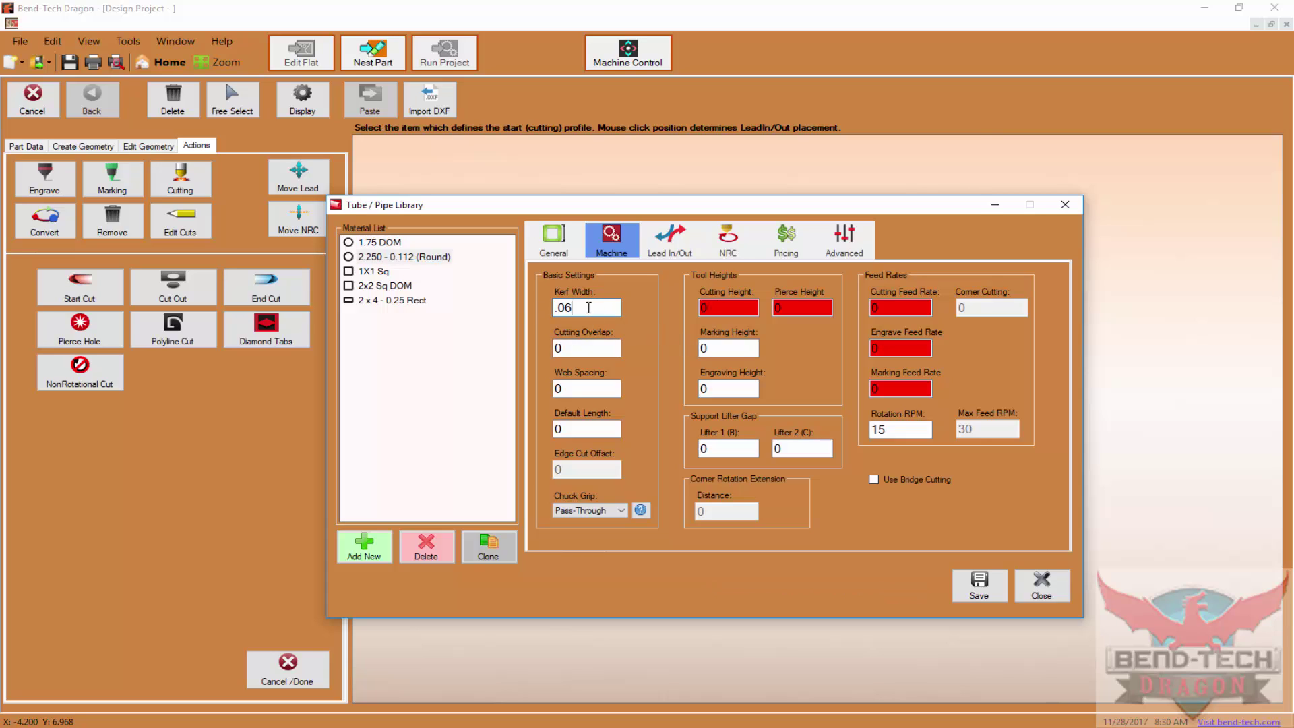
left_click(722, 308)
type(".06")
key("Tab")
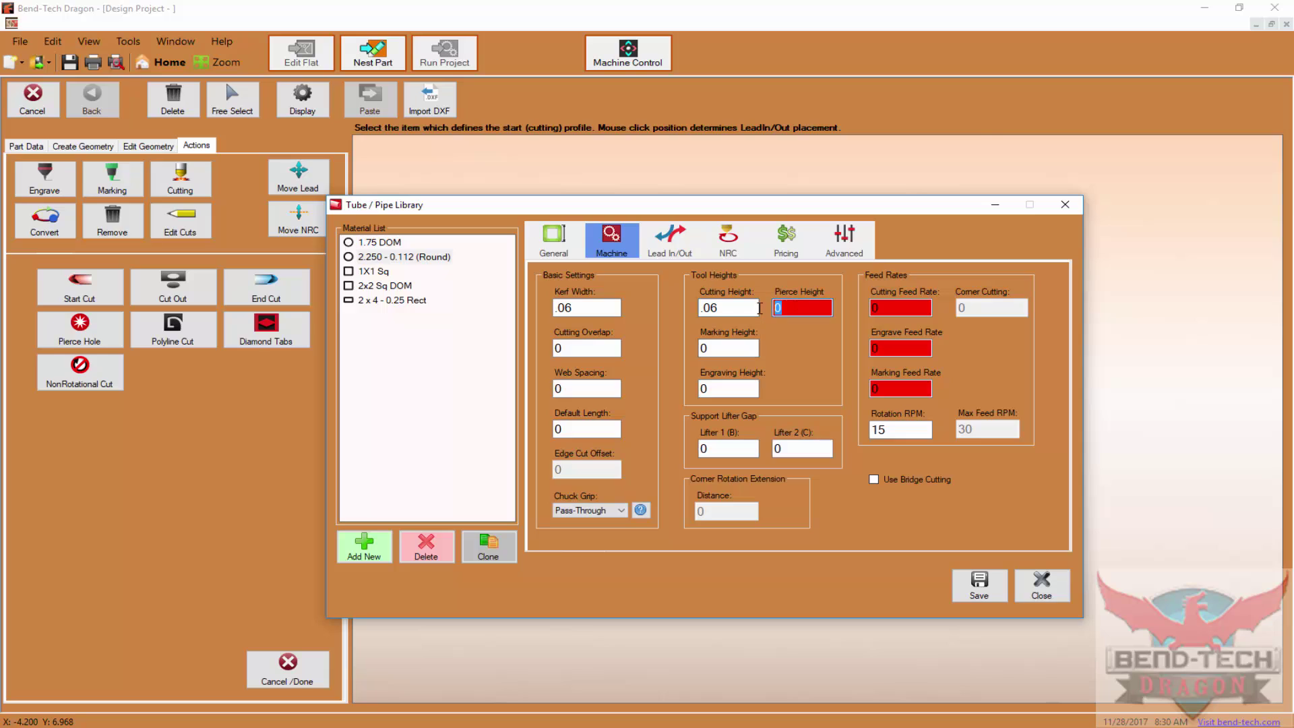
type(".12")
key("Tab")
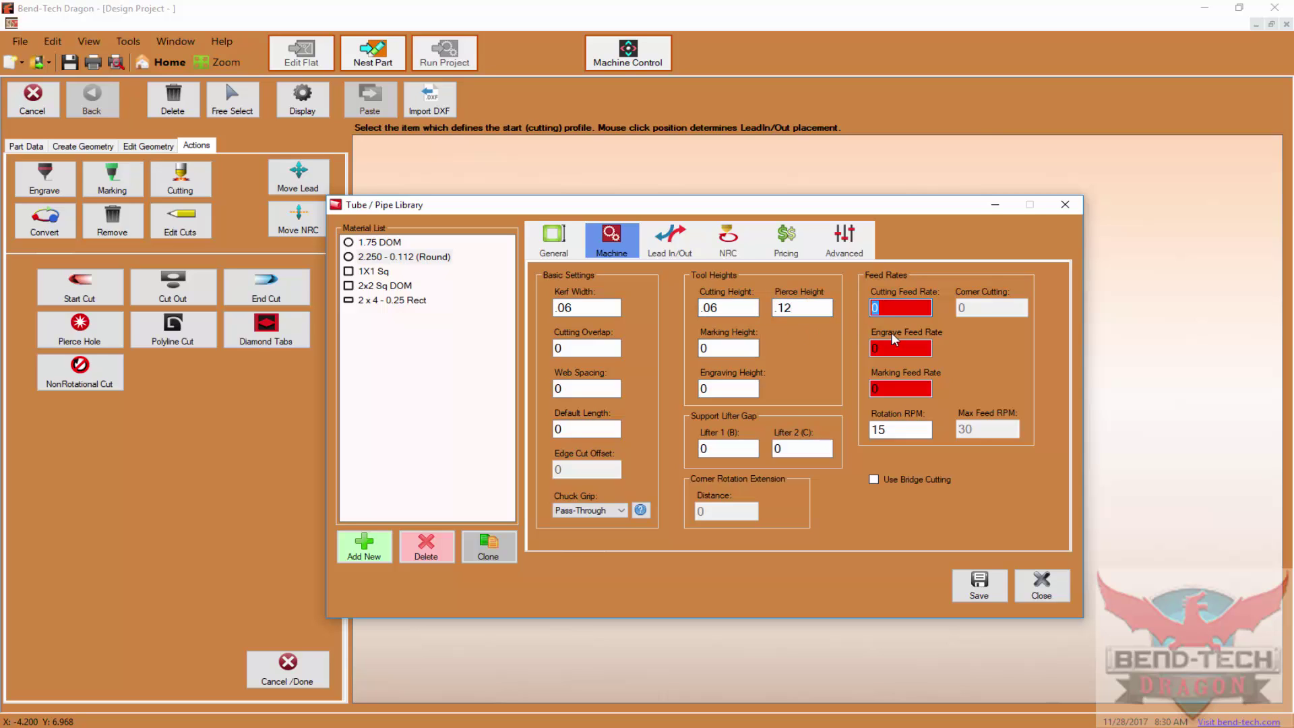
- Set the cutting feed rate to 35 and both engrave and marking feed rates to 100, saving the material and closing the library
type("35")
key("Tab")
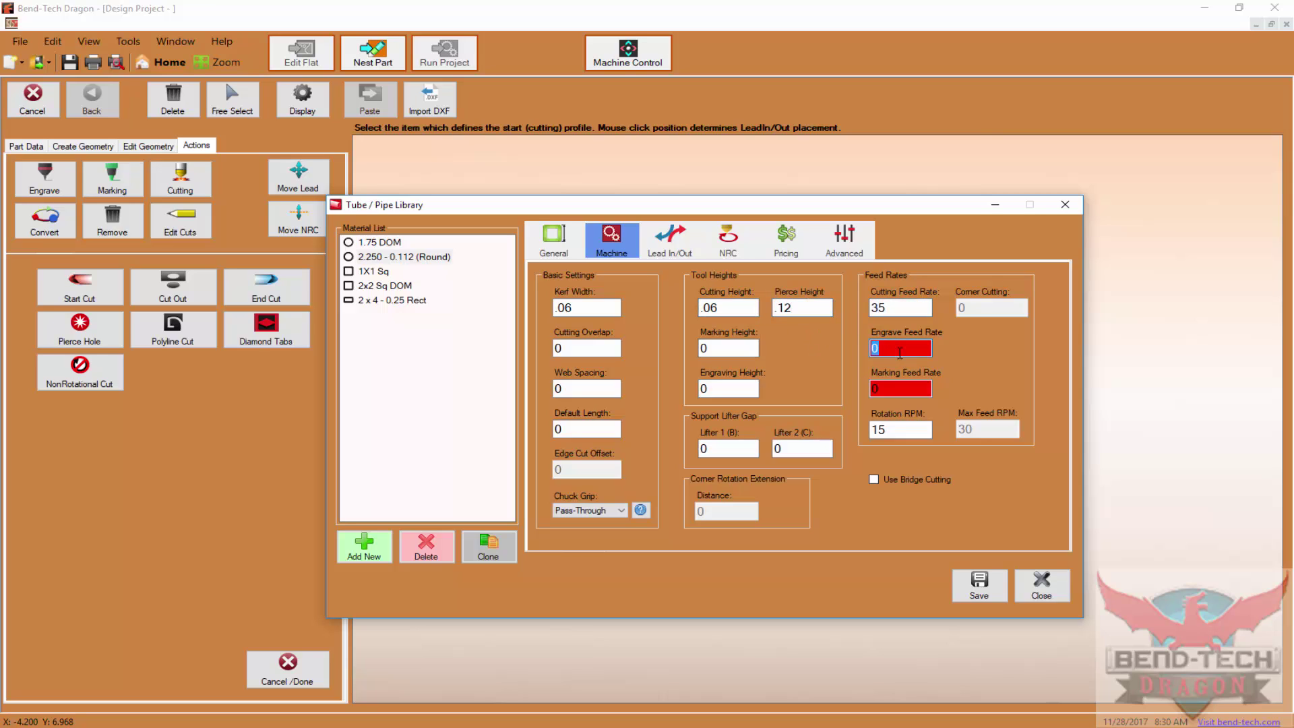
type("100")
key("Tab")
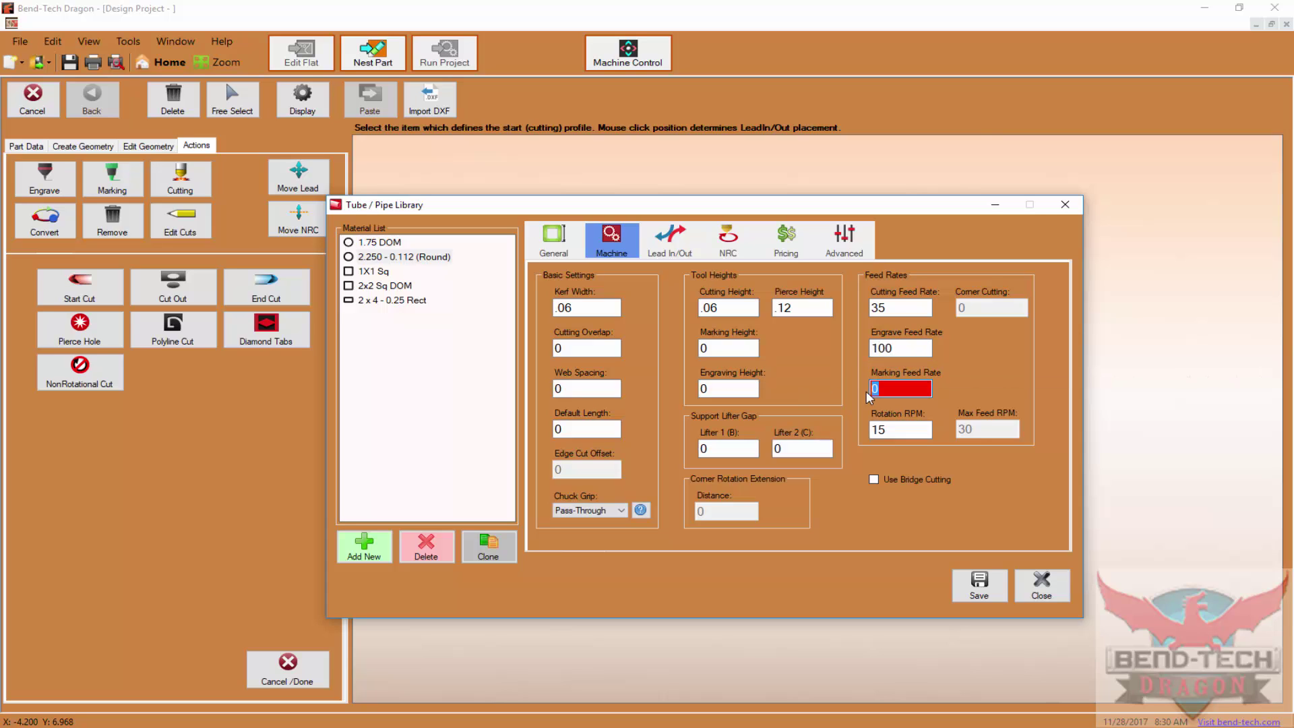
type("100")
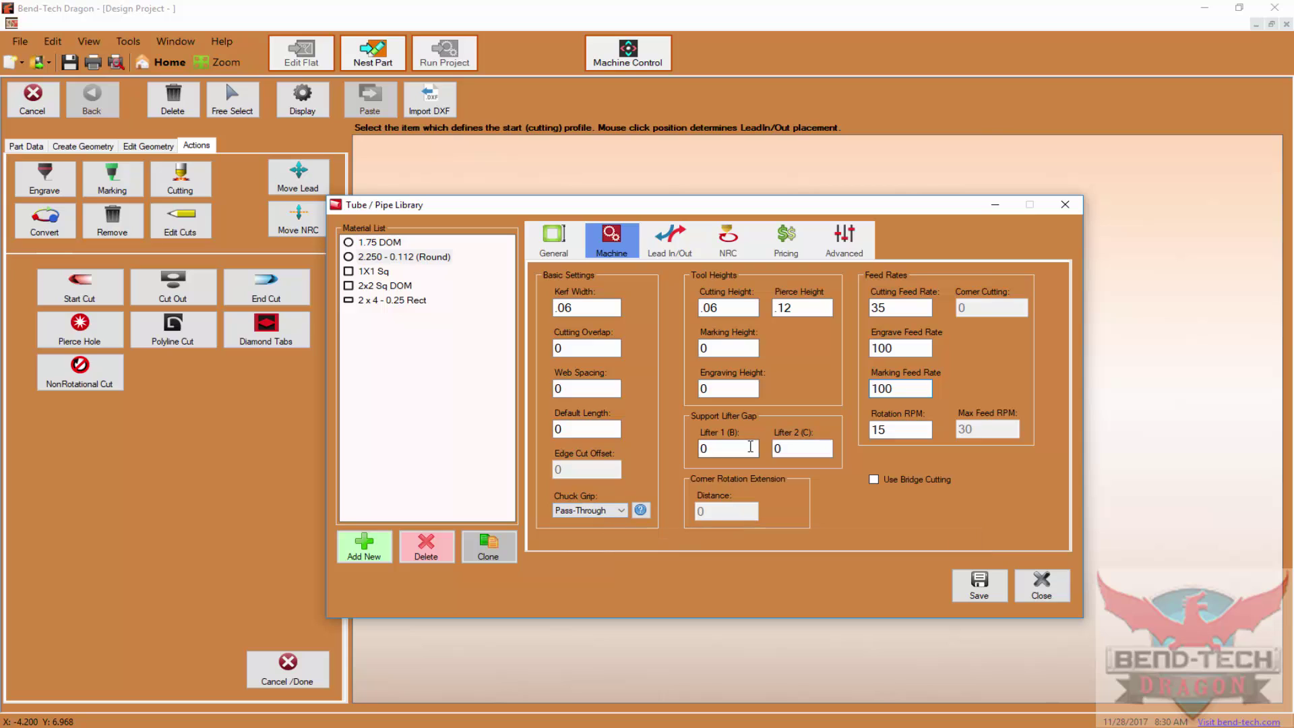
left_click(984, 583)
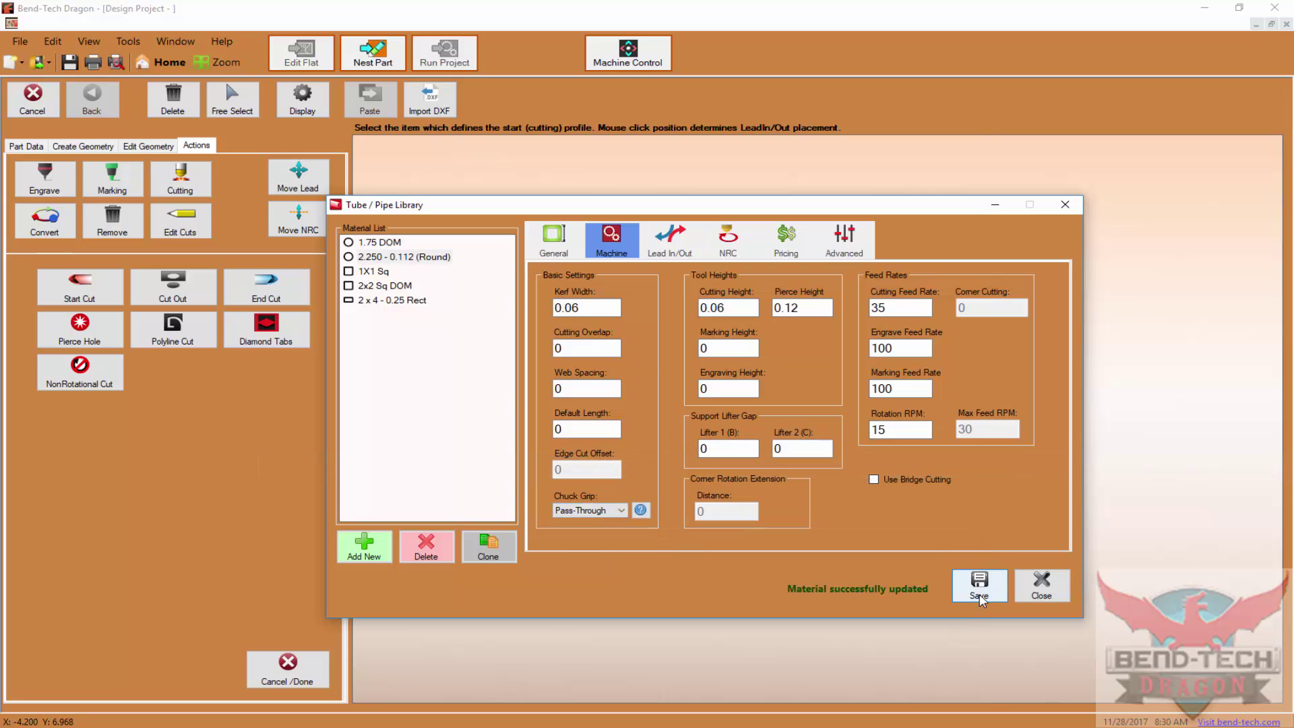
left_click(1041, 584)
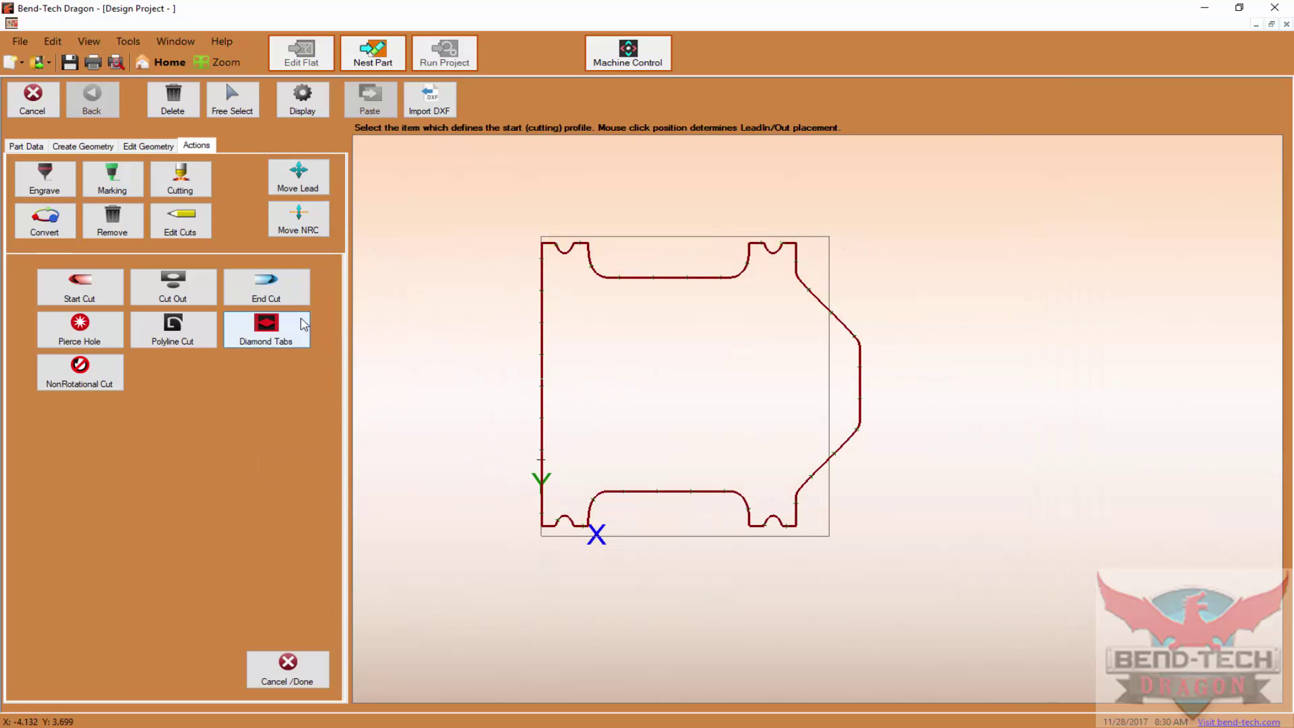
- Remove the existing cut action from the profile and assign a new start cut on its long straight vertical edge
left_click(113, 229)
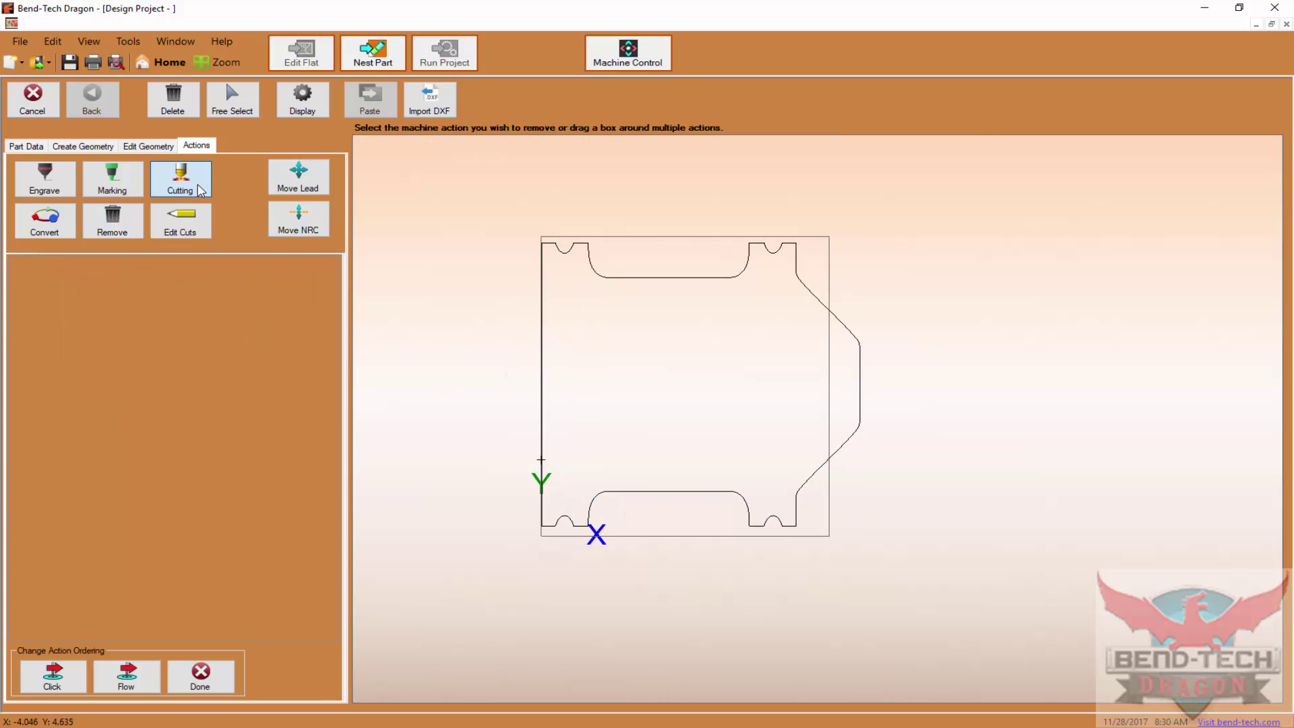
left_click(182, 180)
left_click(81, 289)
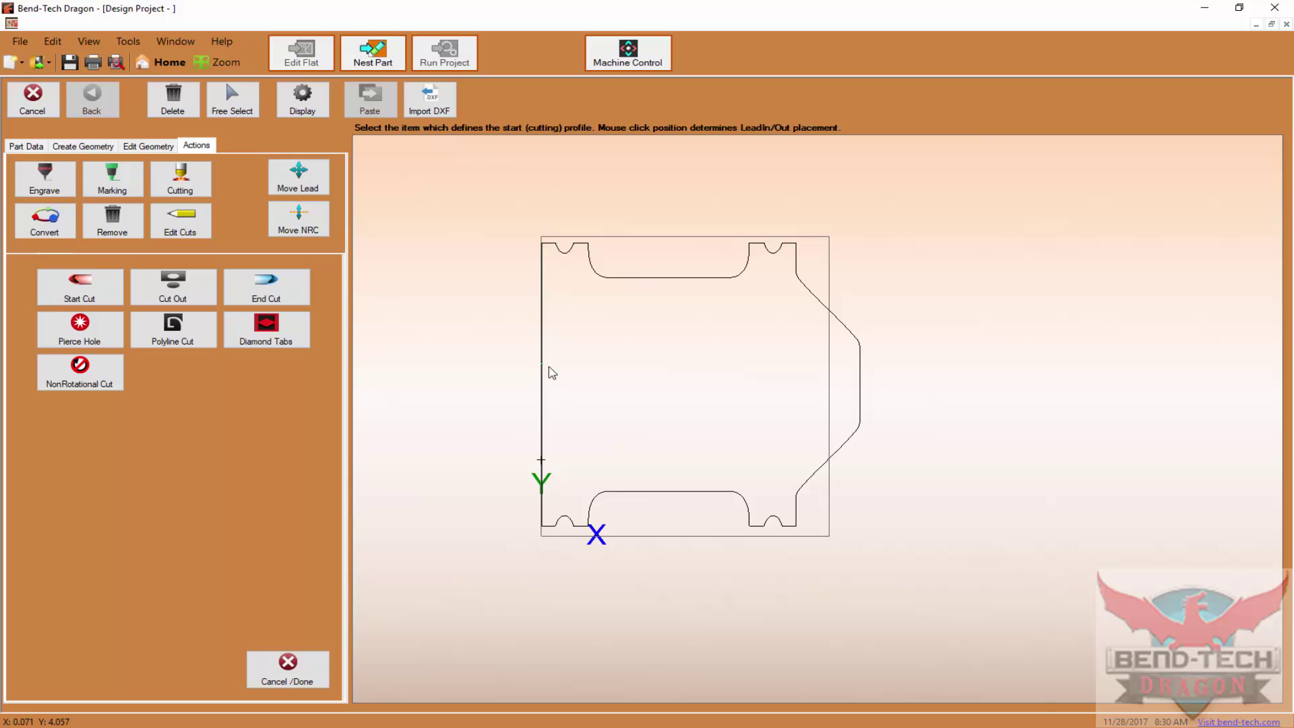
scroll(553, 374, "up", 5)
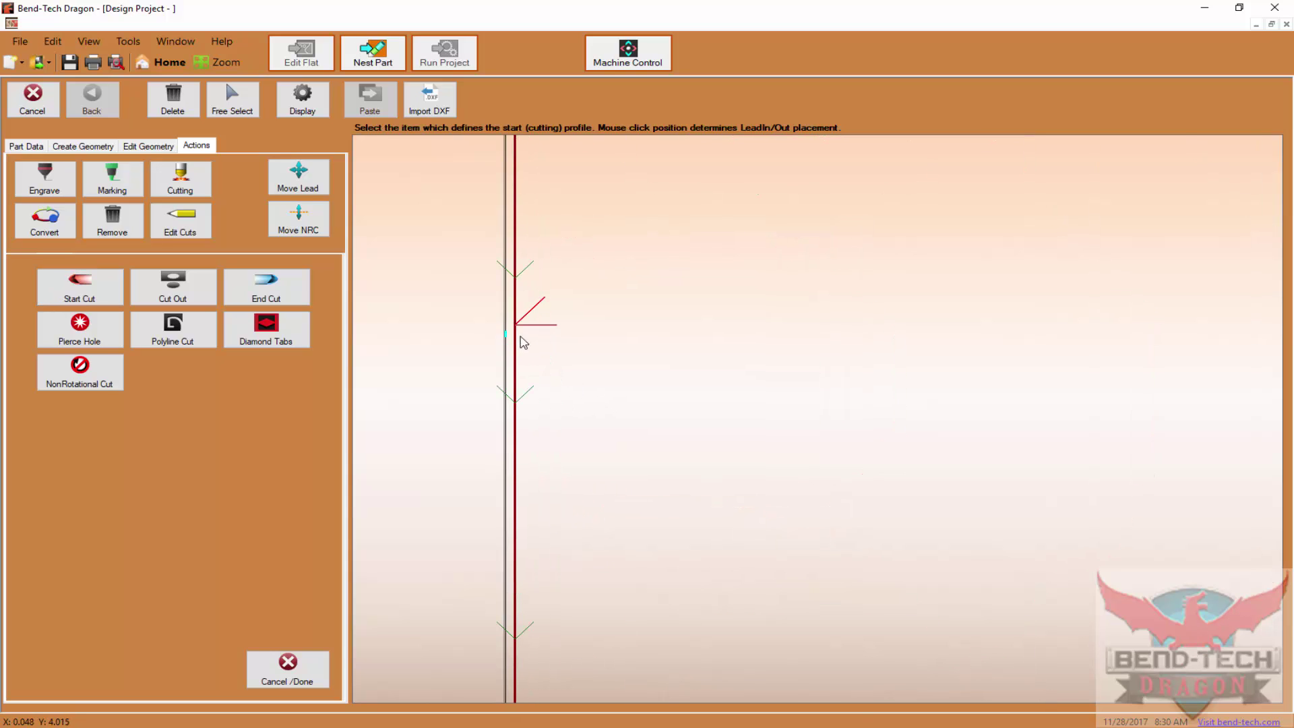
scroll(532, 334, "down", 5)
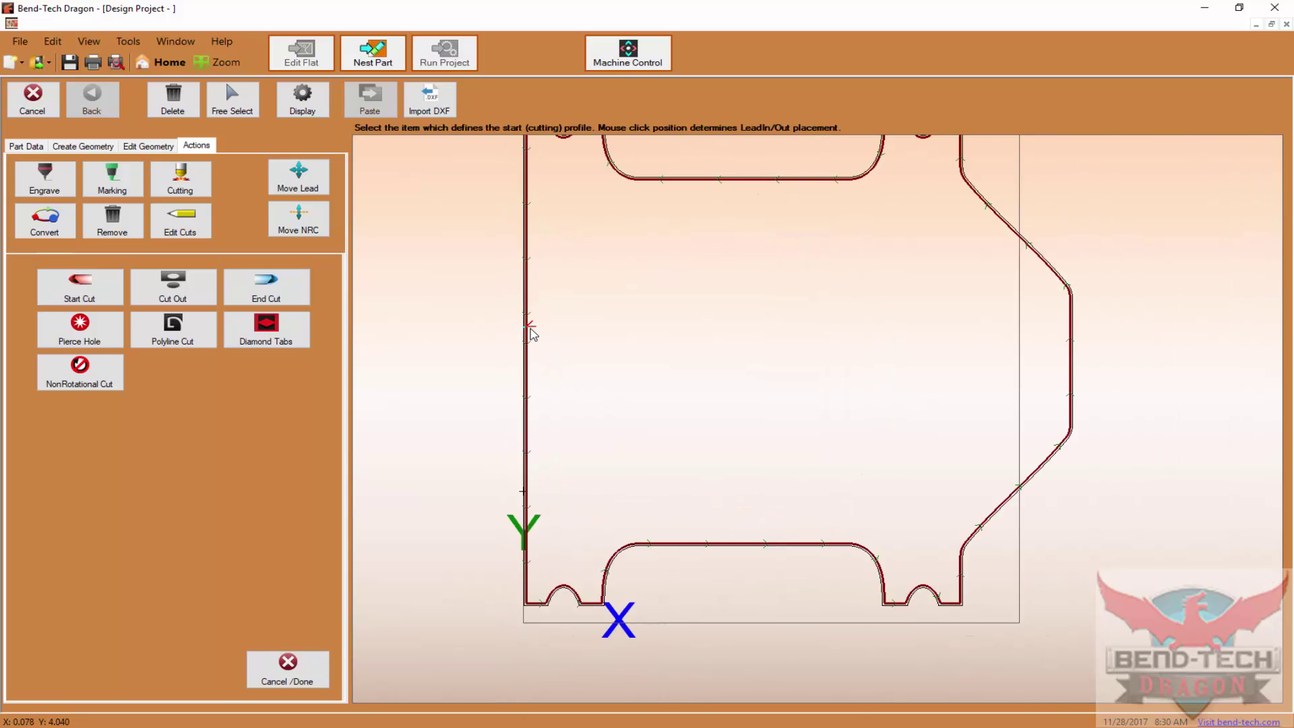
- Move the start profile's lead from the vertical edge to the horizontal edge of the recess beside the X axis
left_click(310, 194)
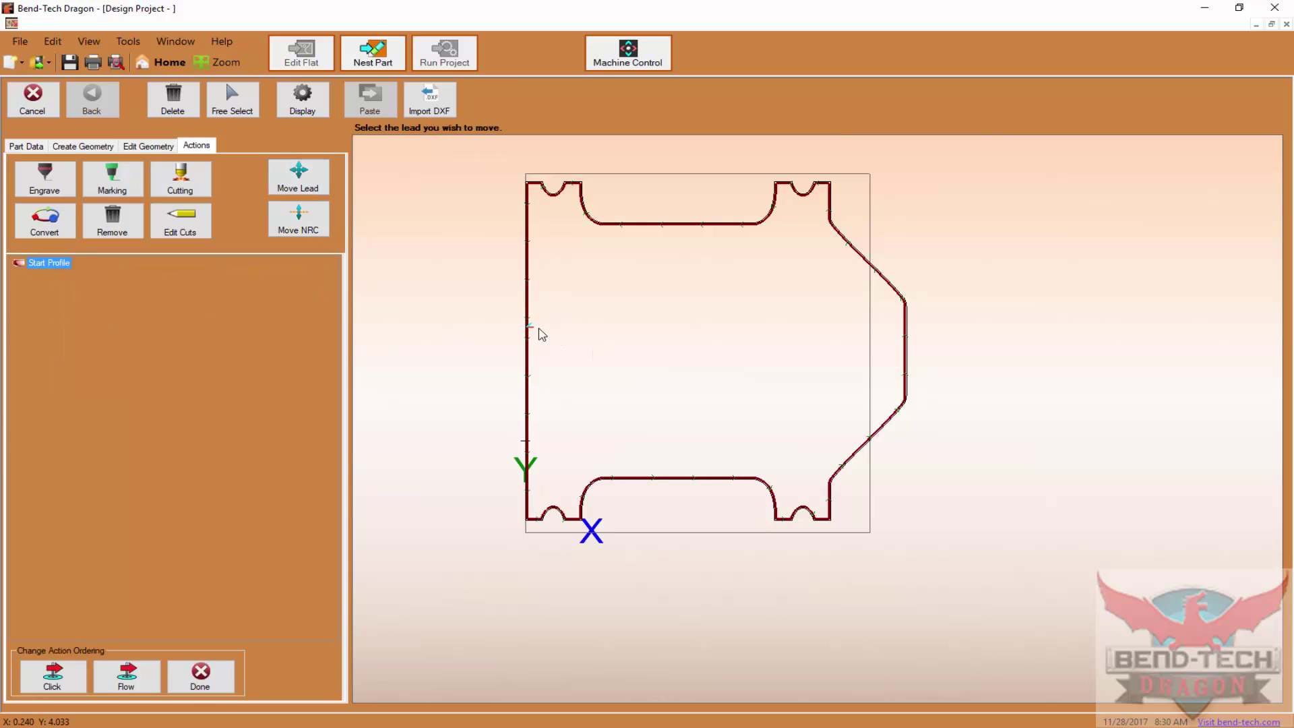
left_click(530, 325)
left_click(632, 225)
left_click(634, 229)
left_click(654, 477)
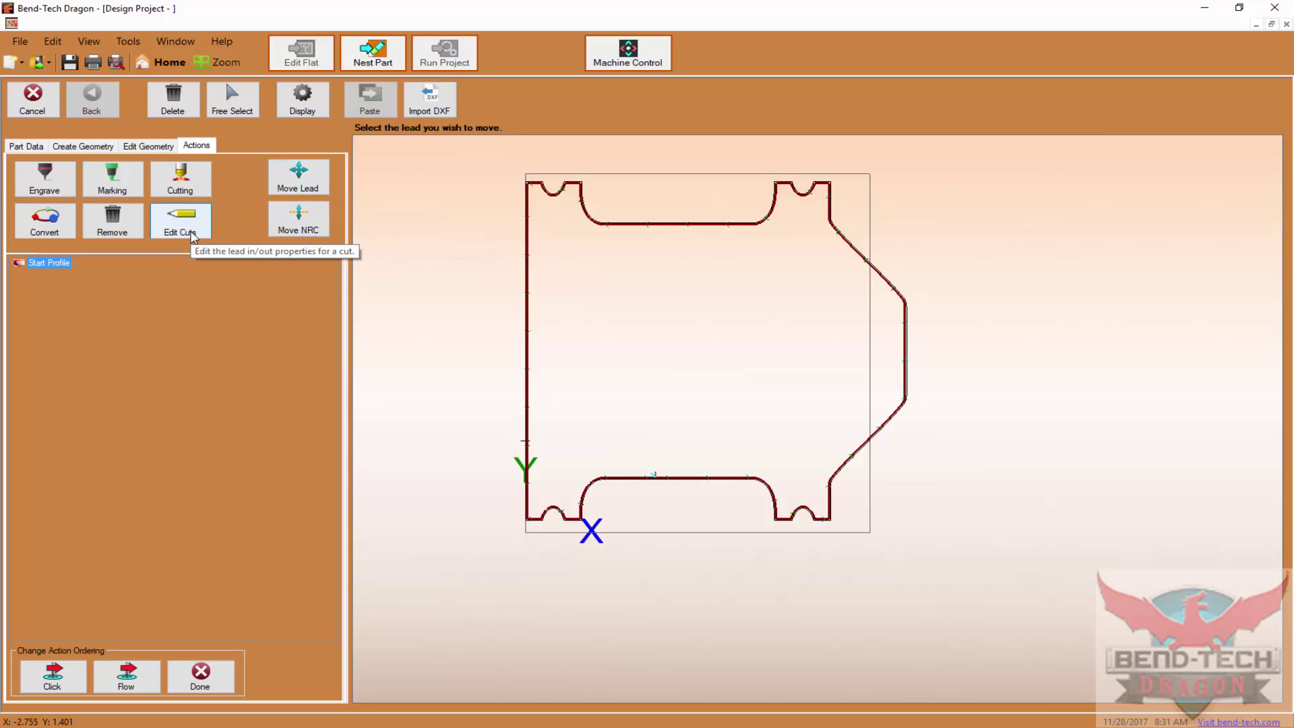
- Choose the start profile for cut editing with Cursor Select and set its ignite length to -0.125
left_click(192, 236)
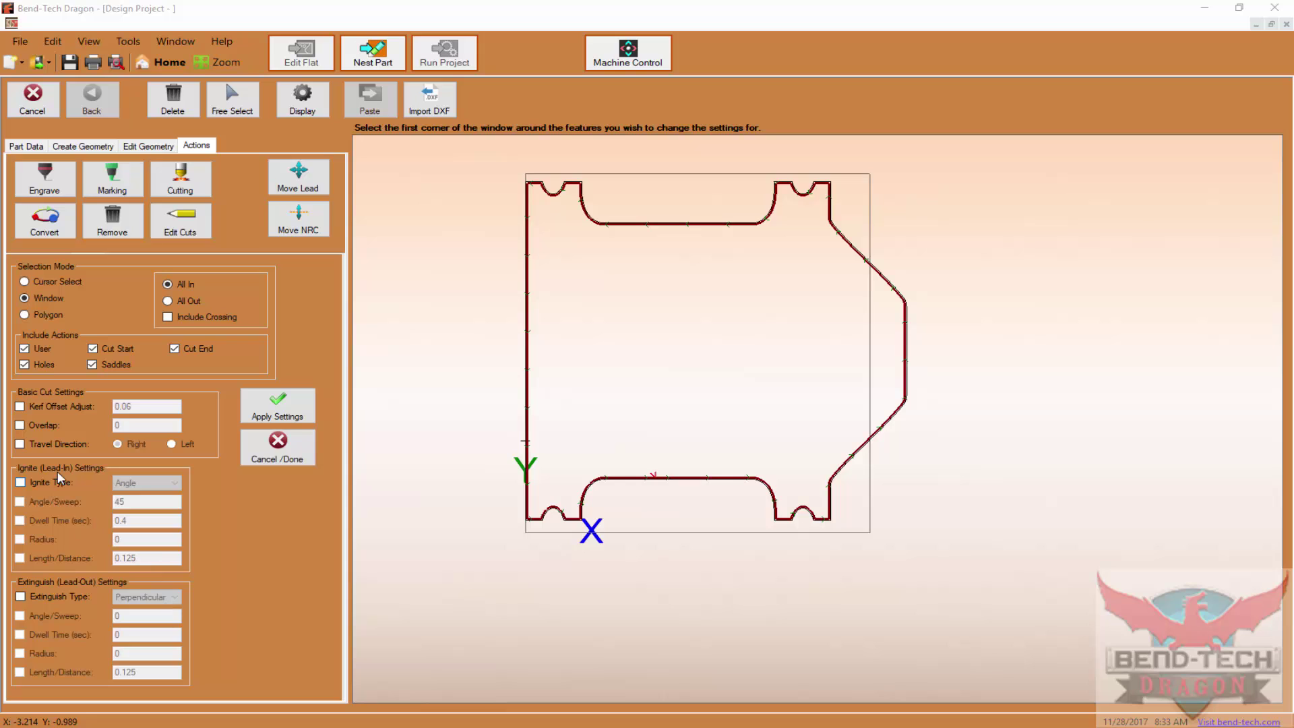
left_click(37, 282)
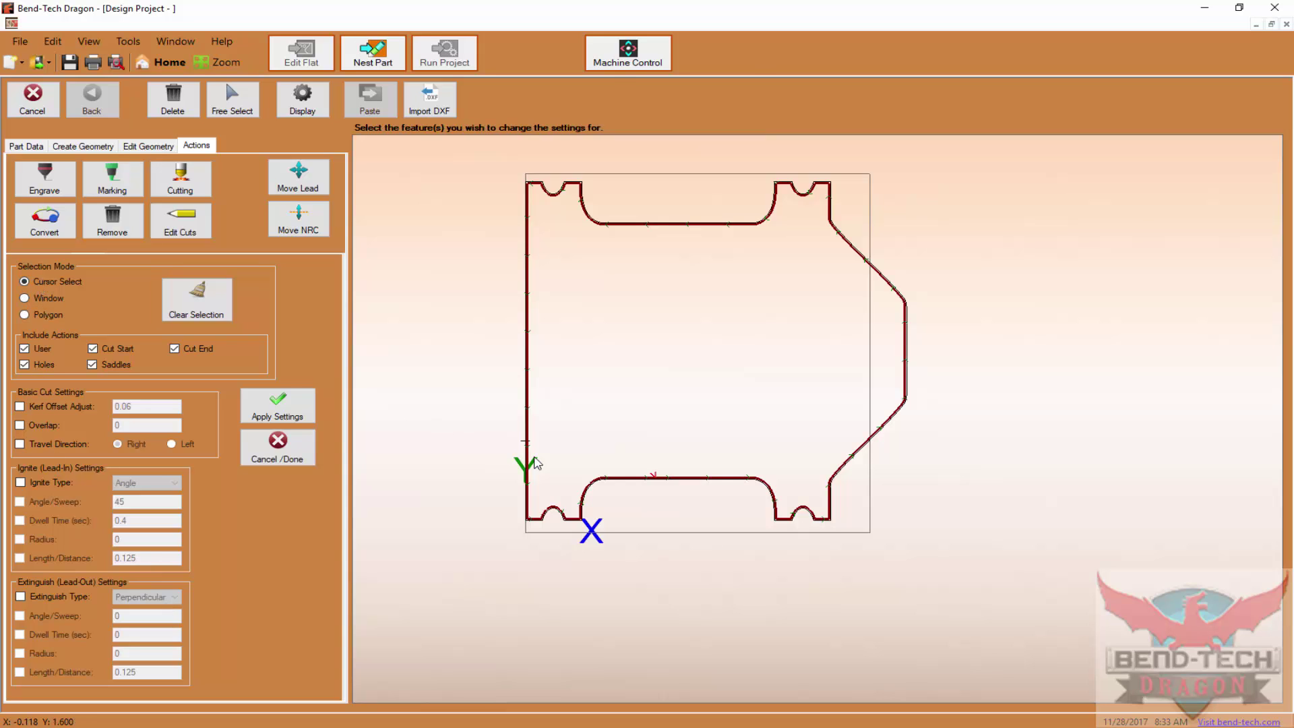
left_click(527, 445)
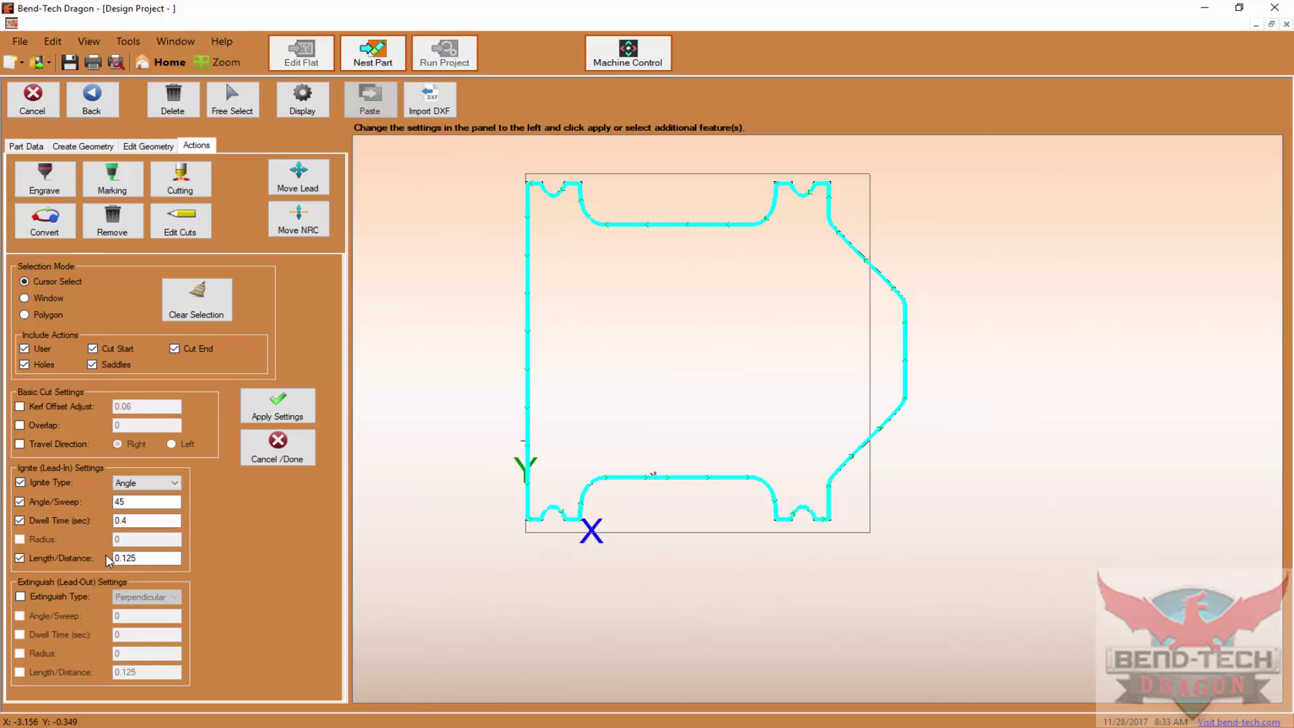
left_click(117, 561)
type("-")
- Enable the perpendicular extinguish settings with a length of -0.125 and apply the cut changes to the profile
left_click(21, 597)
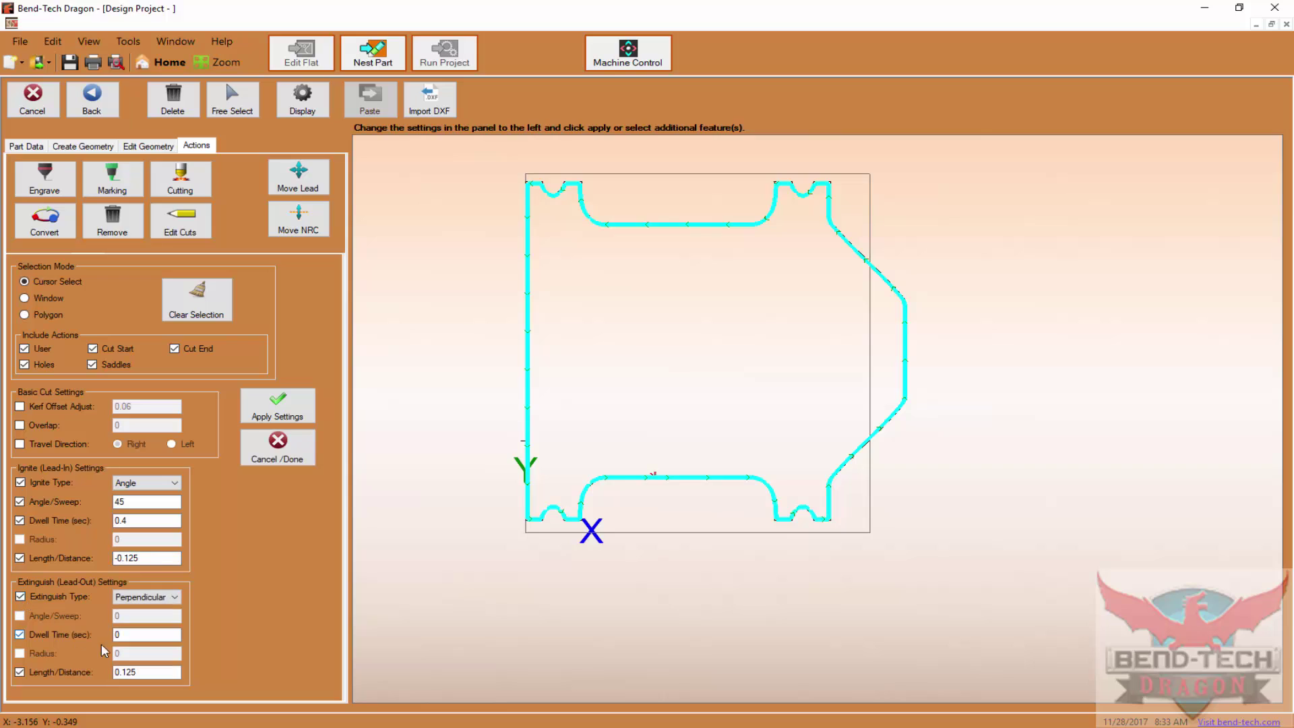
left_click(116, 672)
type("-")
left_click(307, 416)
scroll(659, 497, "up", 4)
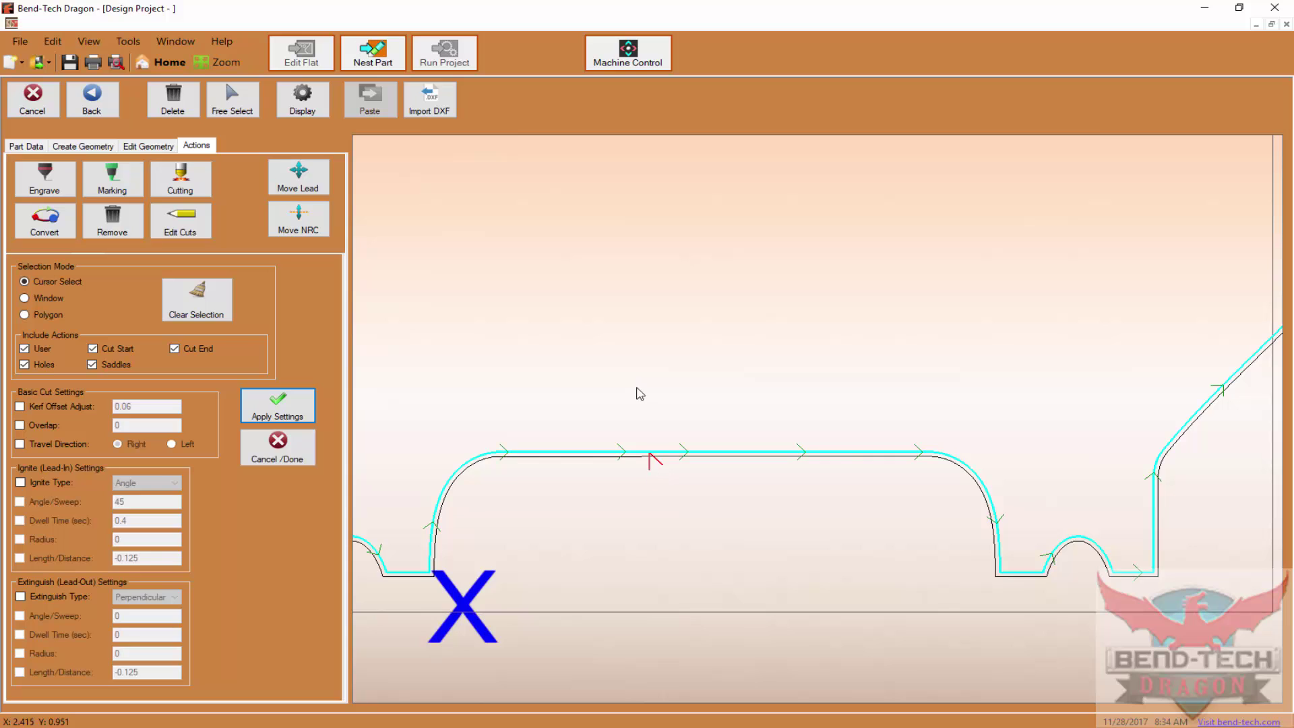
scroll(721, 548, "down", 4)
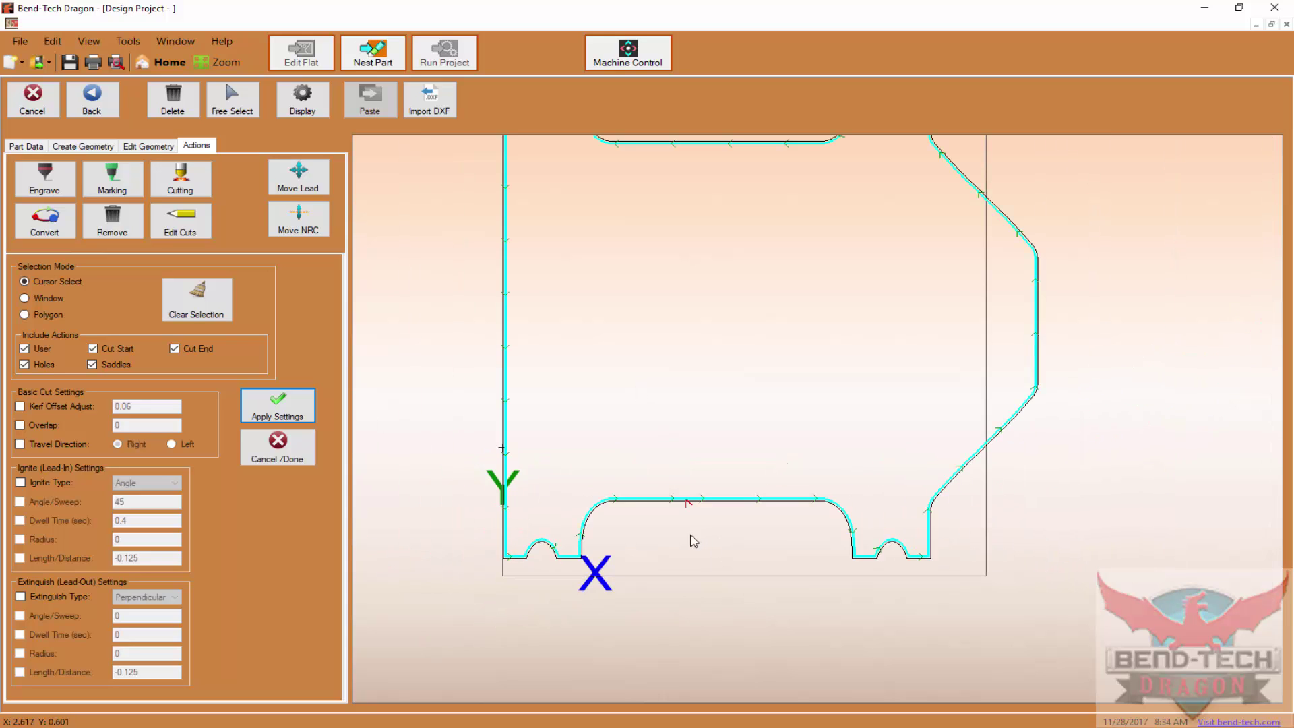
scroll(694, 541, "down", 1)
middle_click_drag(697, 537, 719, 606)
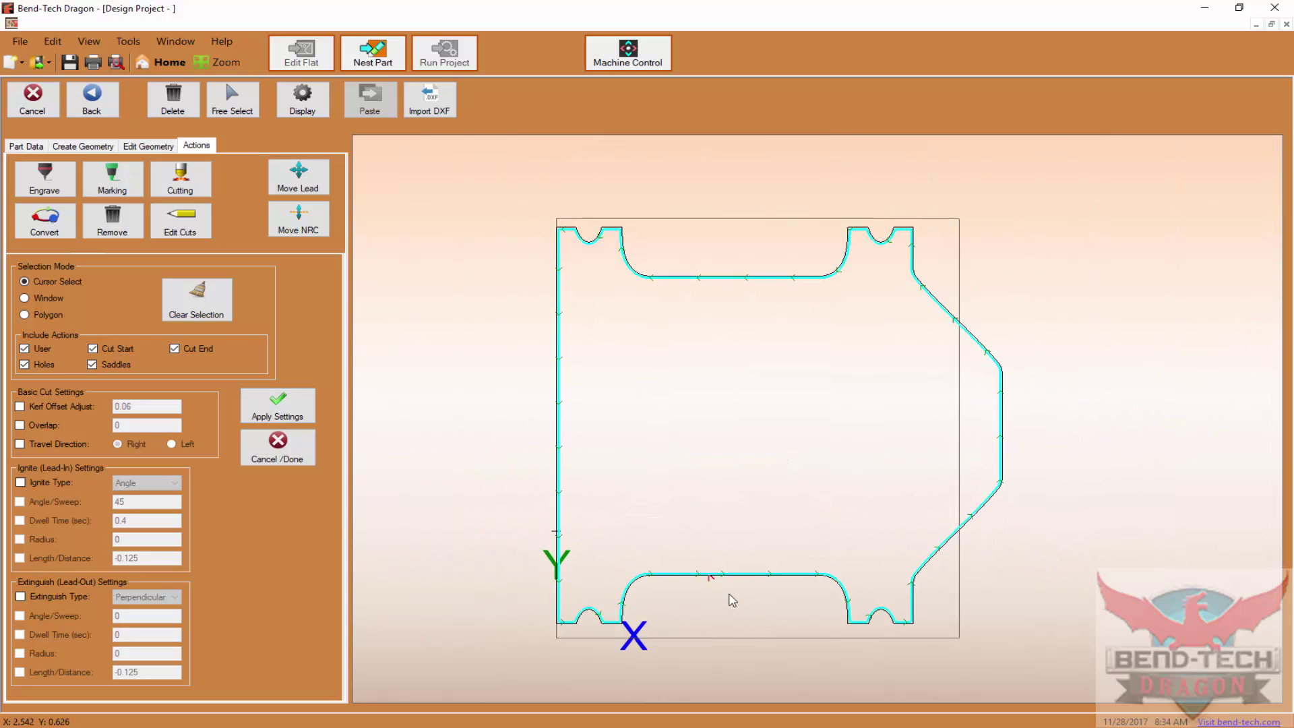
- Send the part to nesting and add one 144 stock length of the material
left_click(371, 56)
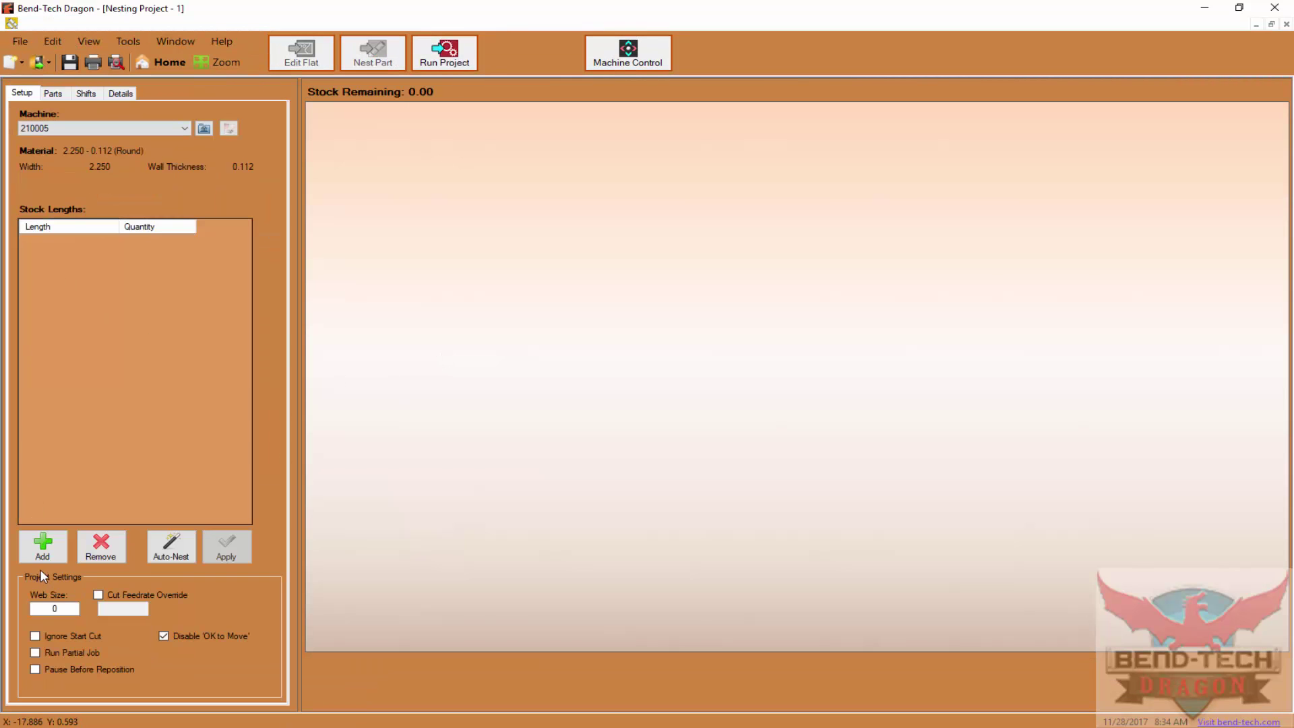
left_click(42, 551)
left_click(51, 246)
type("1")
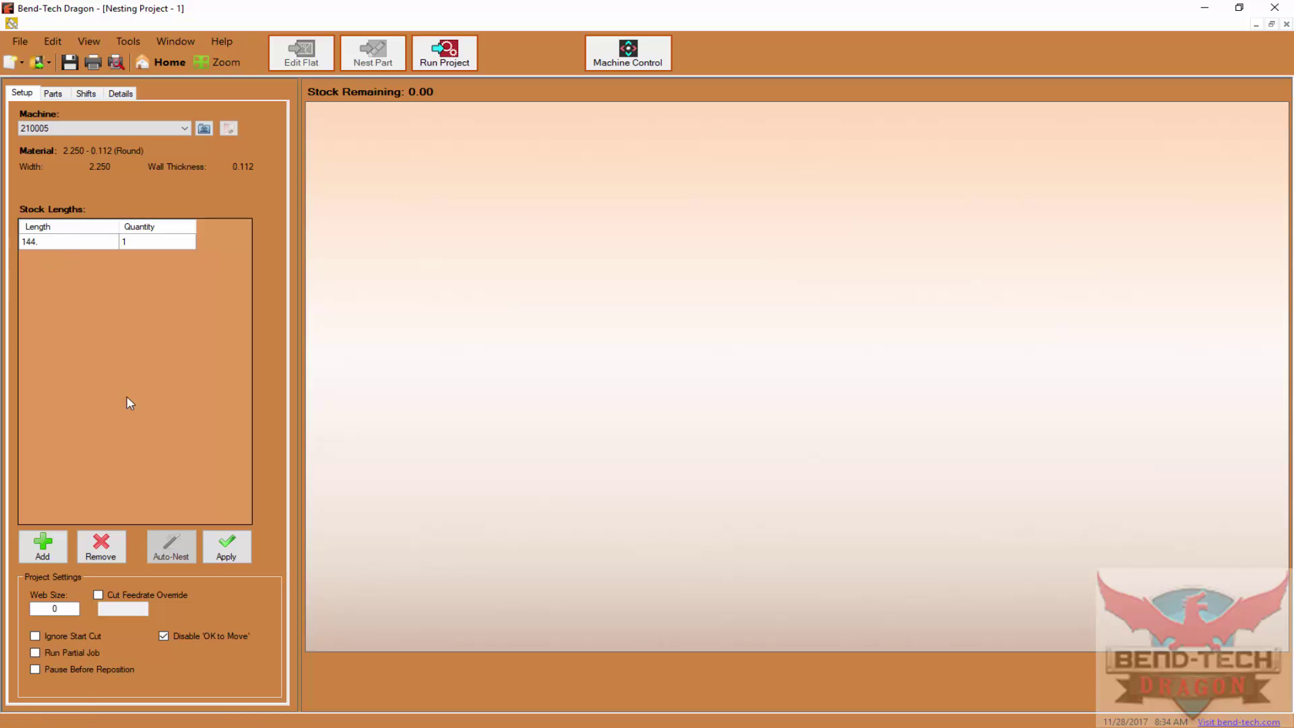
left_click(229, 555)
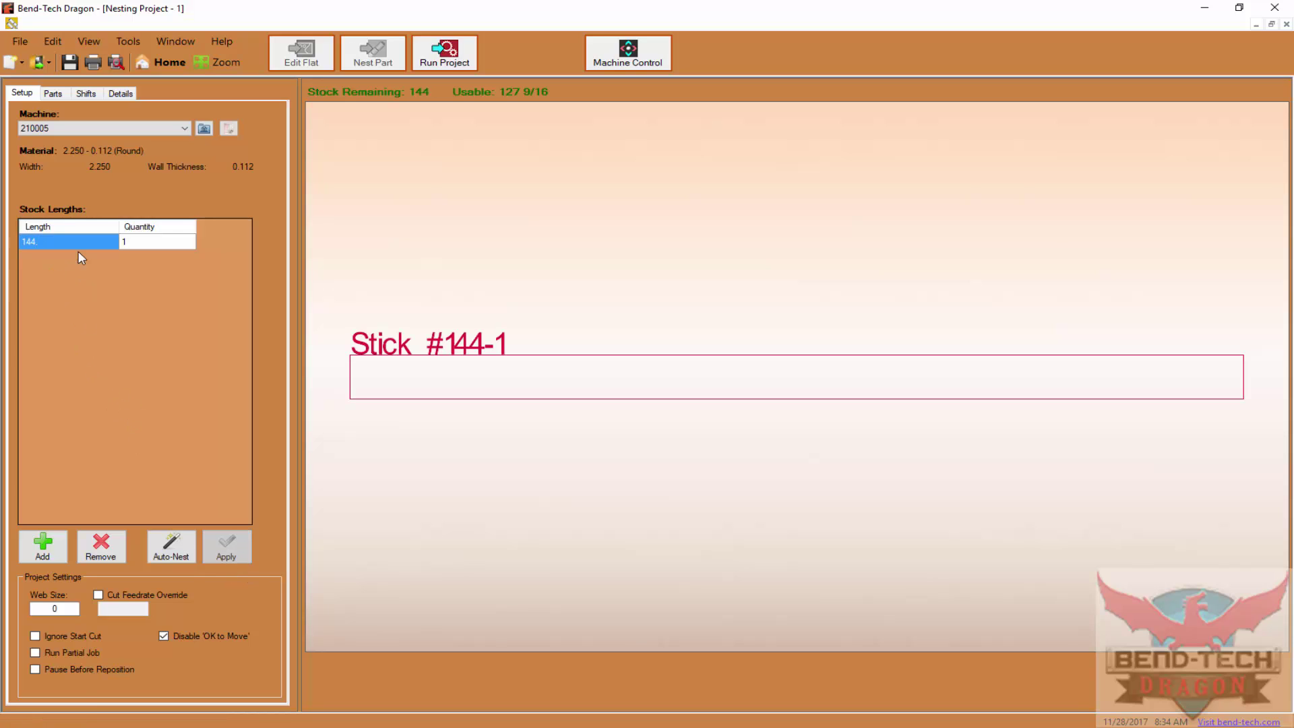
- Nest the bump stop part at the start of the 144 stick
left_click(54, 95)
double_click(91, 165)
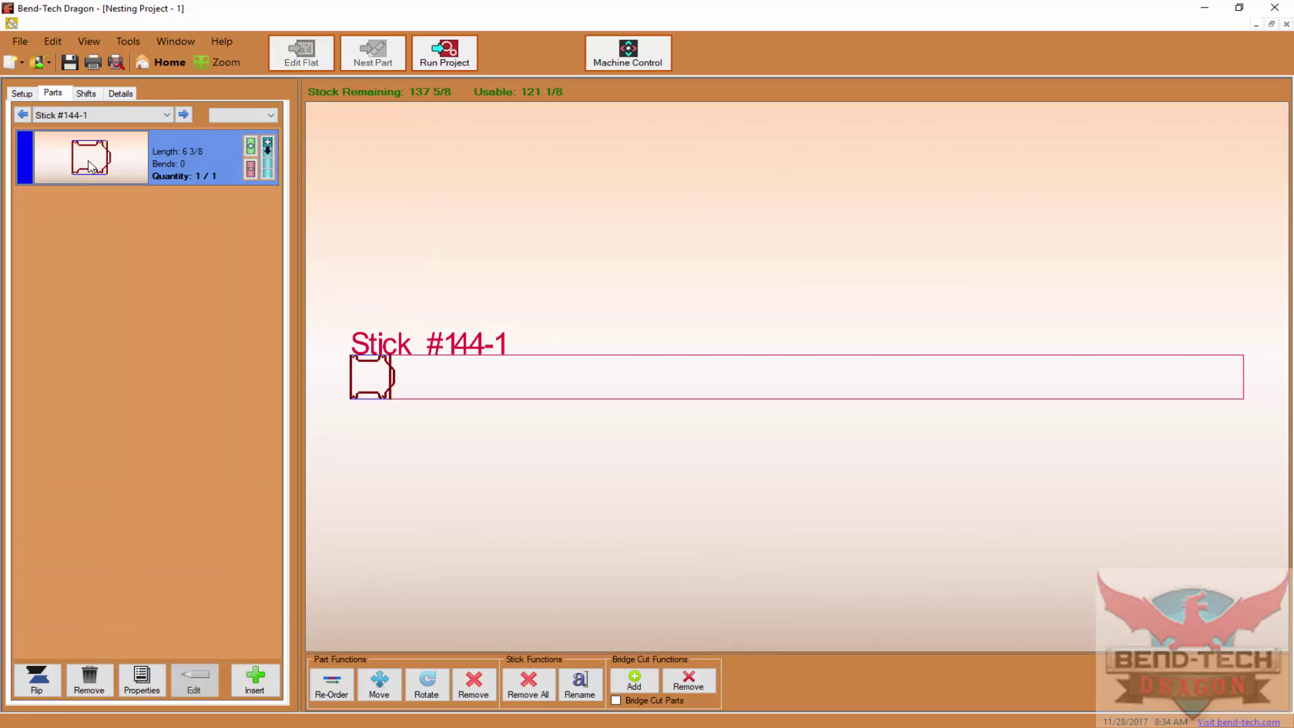
scroll(477, 384, "up", 3)
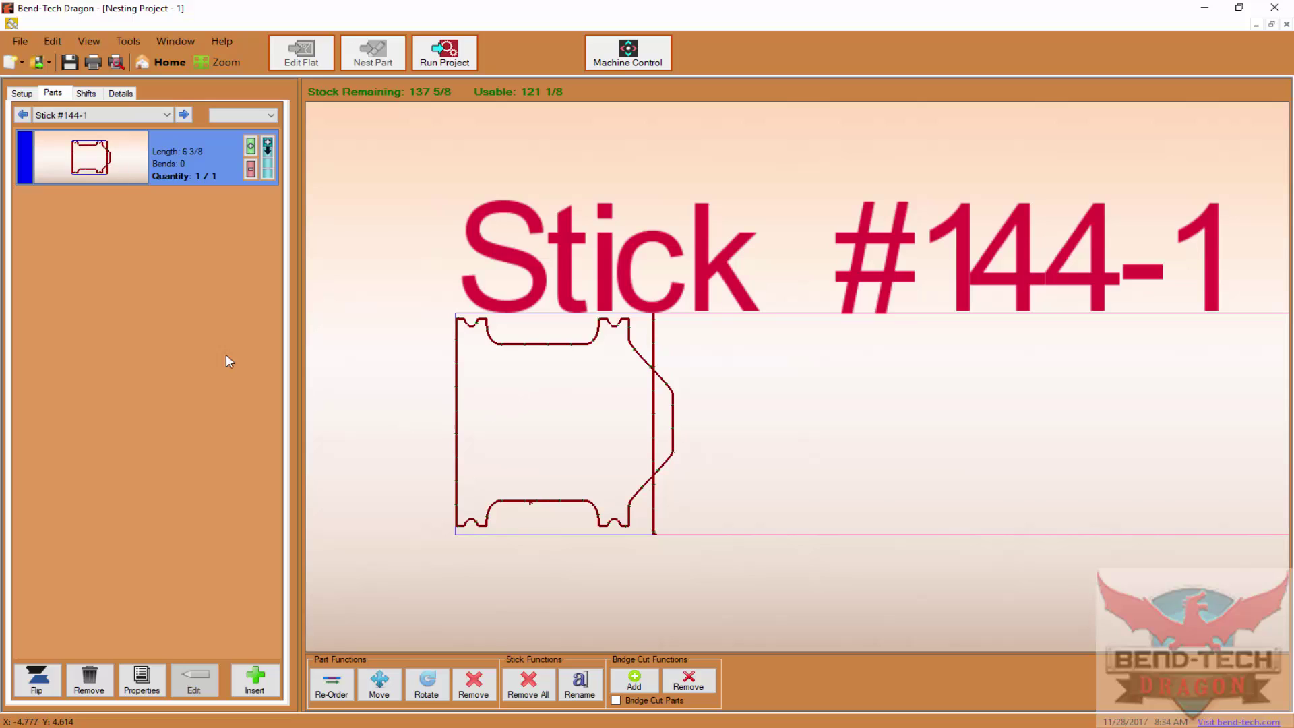
- Delete the Cut End action from Shift 1, keeping only the start profile
left_click(32, 94)
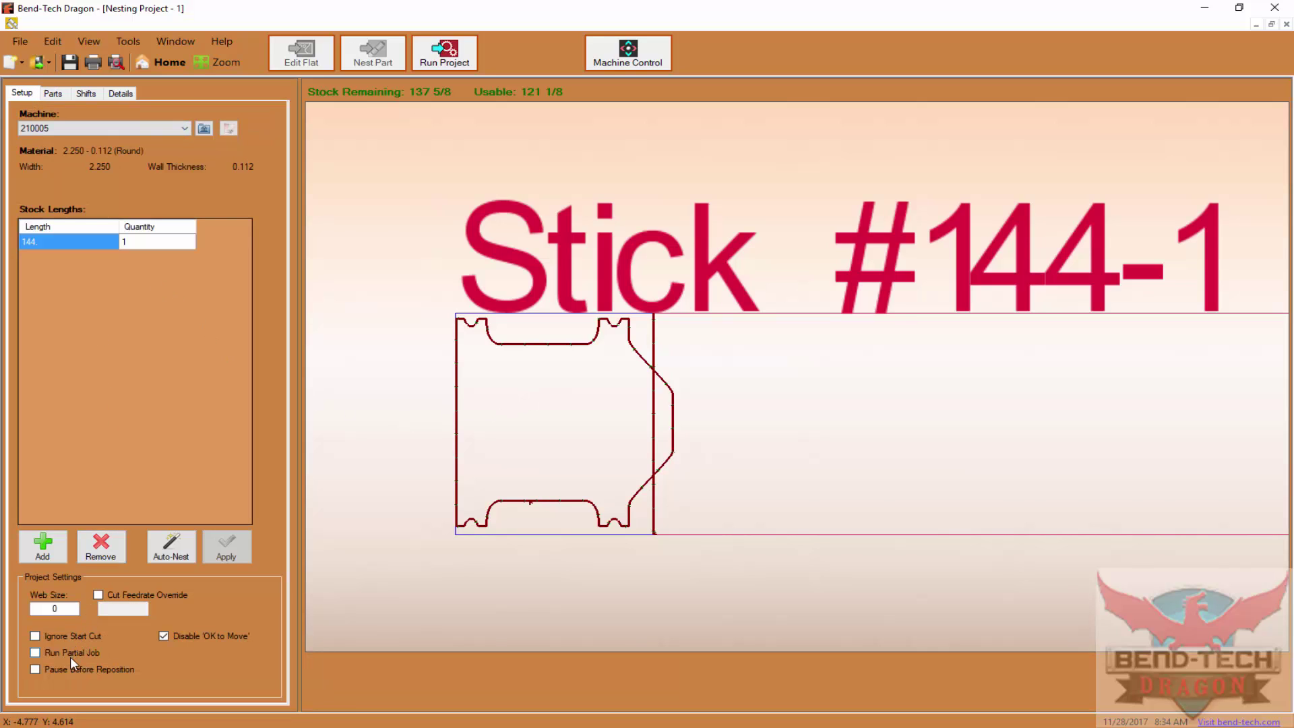
left_click(50, 94)
left_click(85, 94)
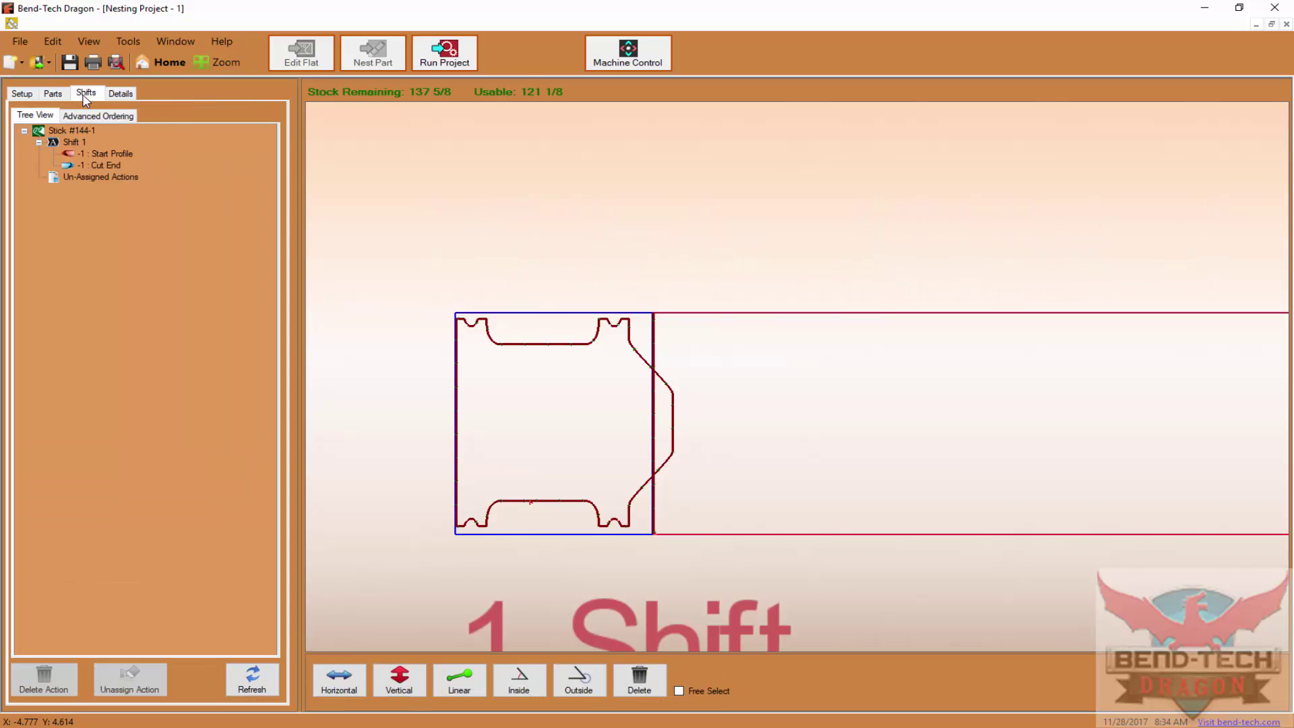
left_click(104, 166)
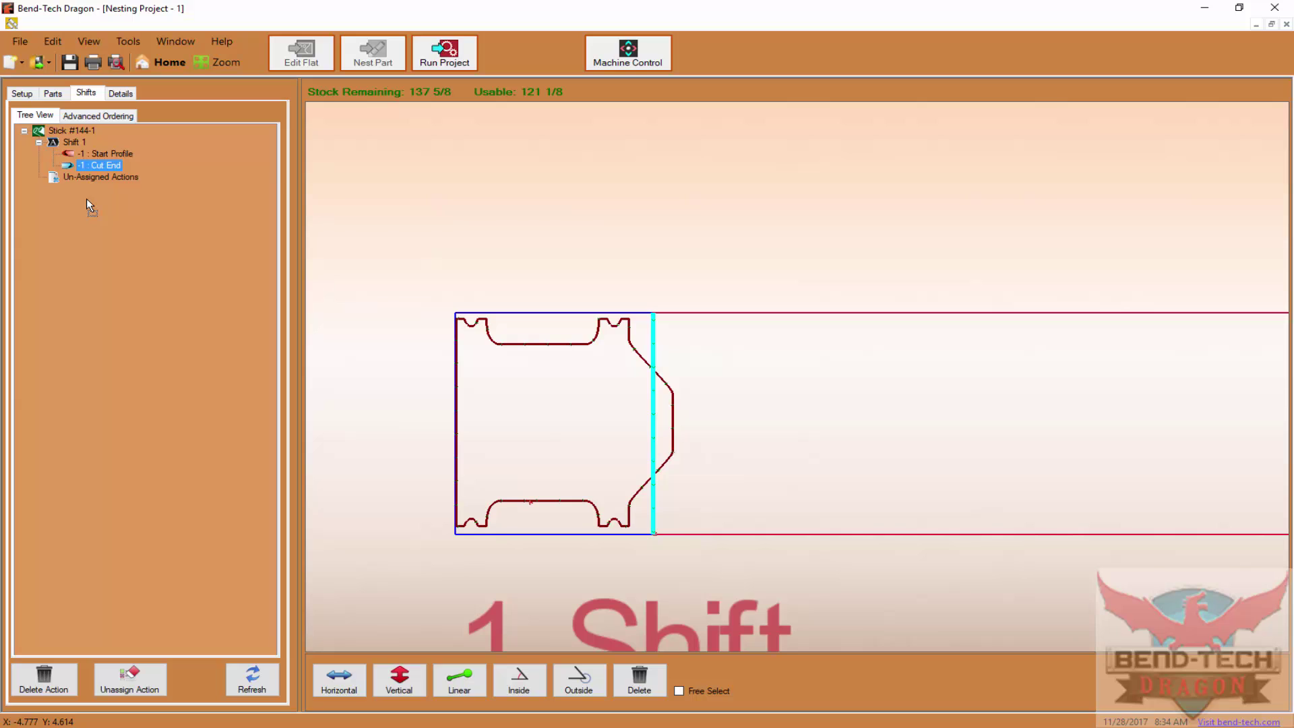
left_click(44, 679)
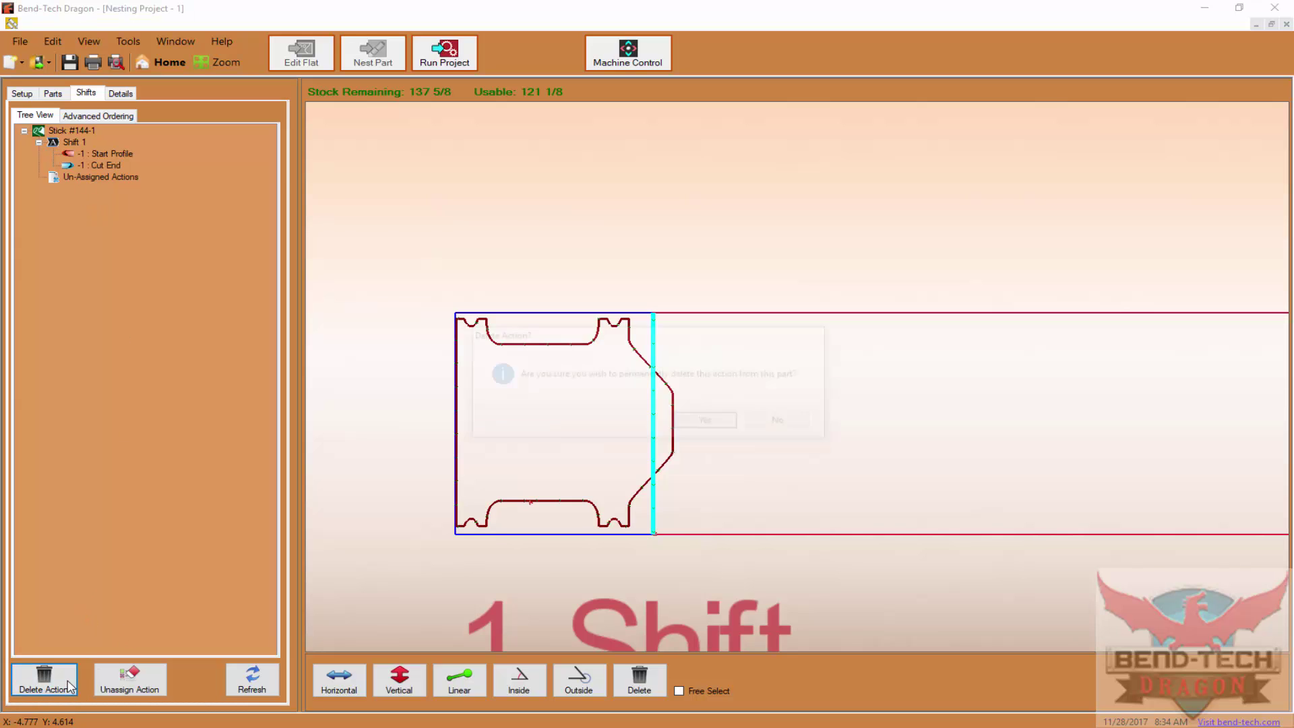
left_click(702, 429)
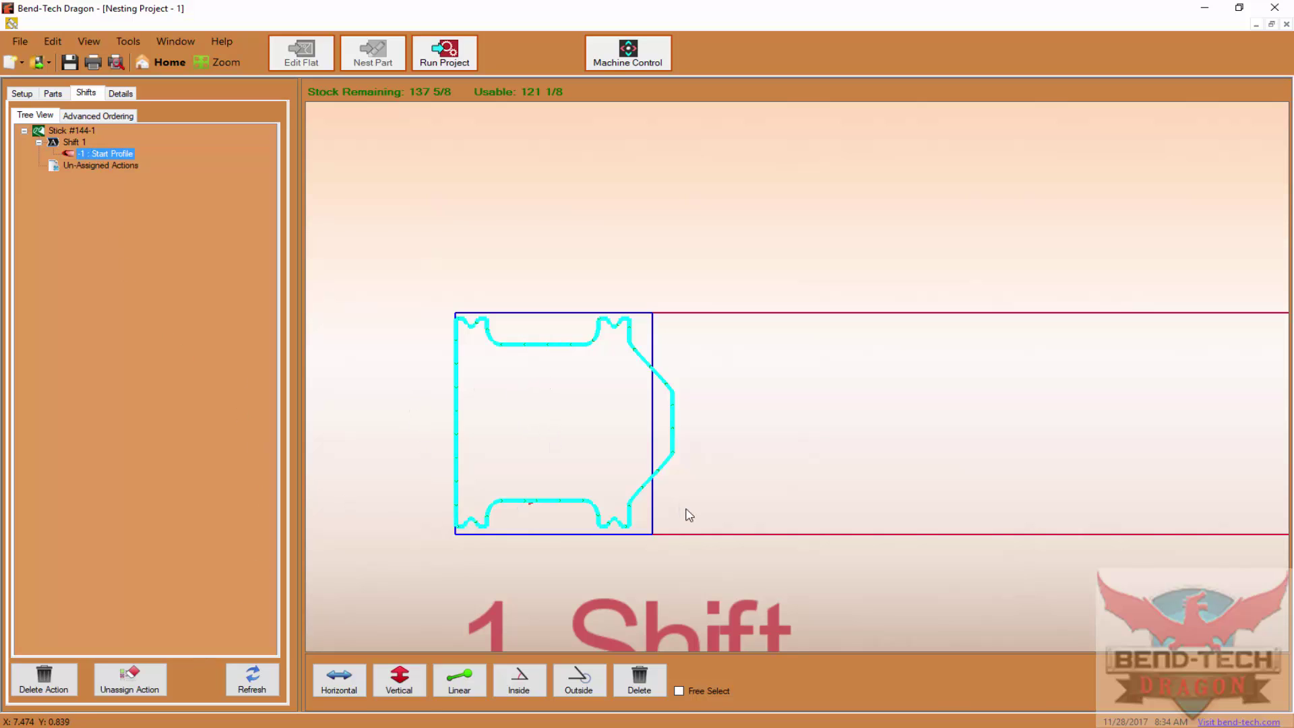
scroll(698, 515, "down", 1)
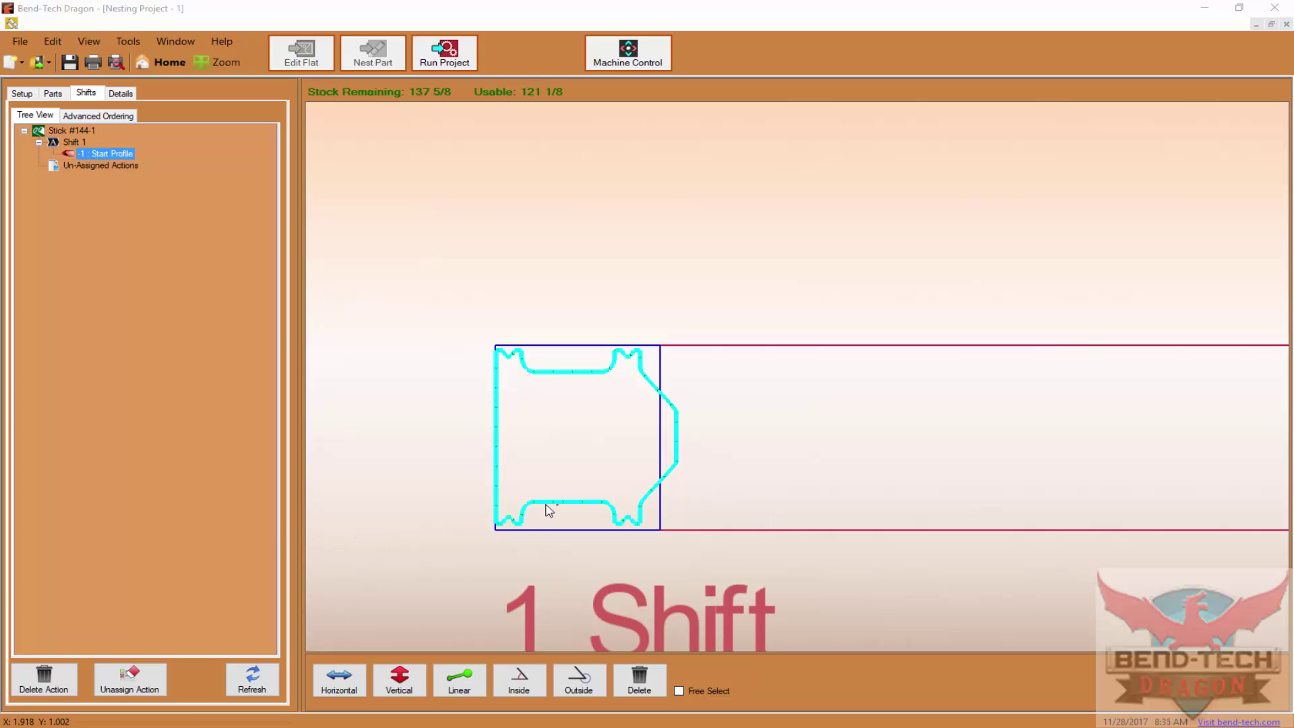
- Create a flipped copy of the part and nest it on the same stick
left_click(54, 94)
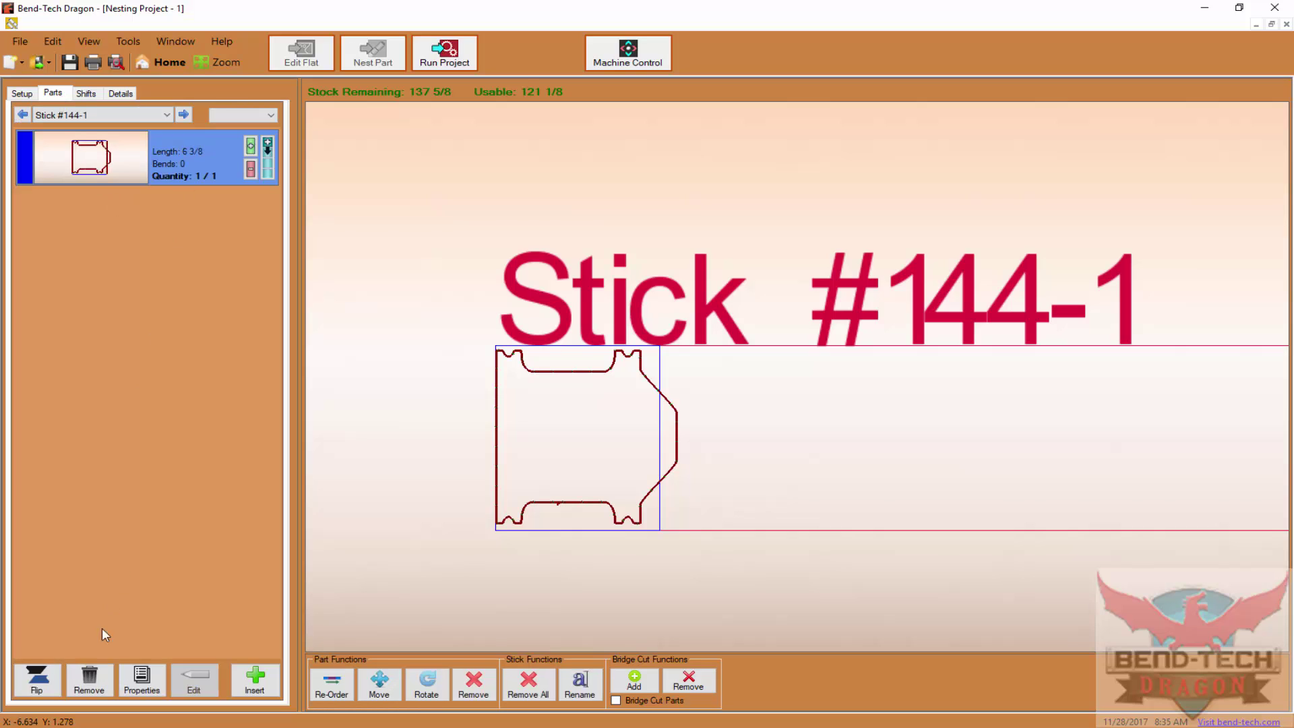
left_click(37, 679)
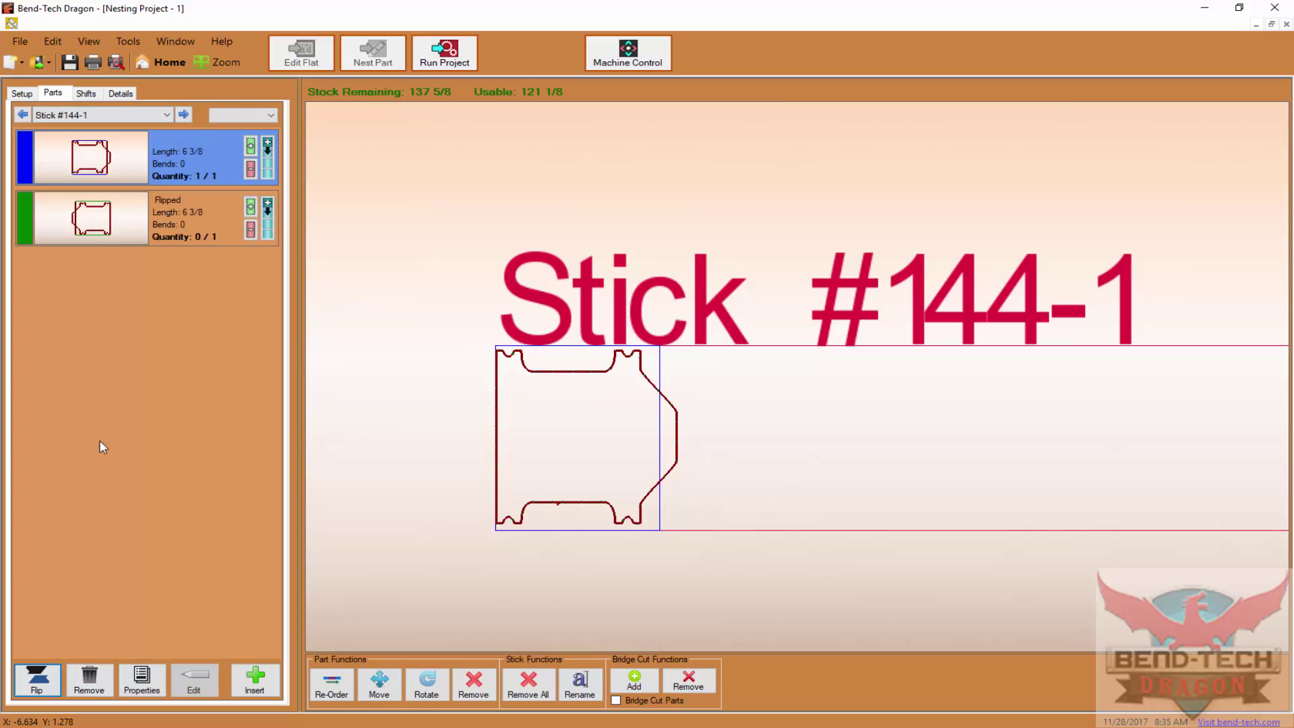
double_click(88, 224)
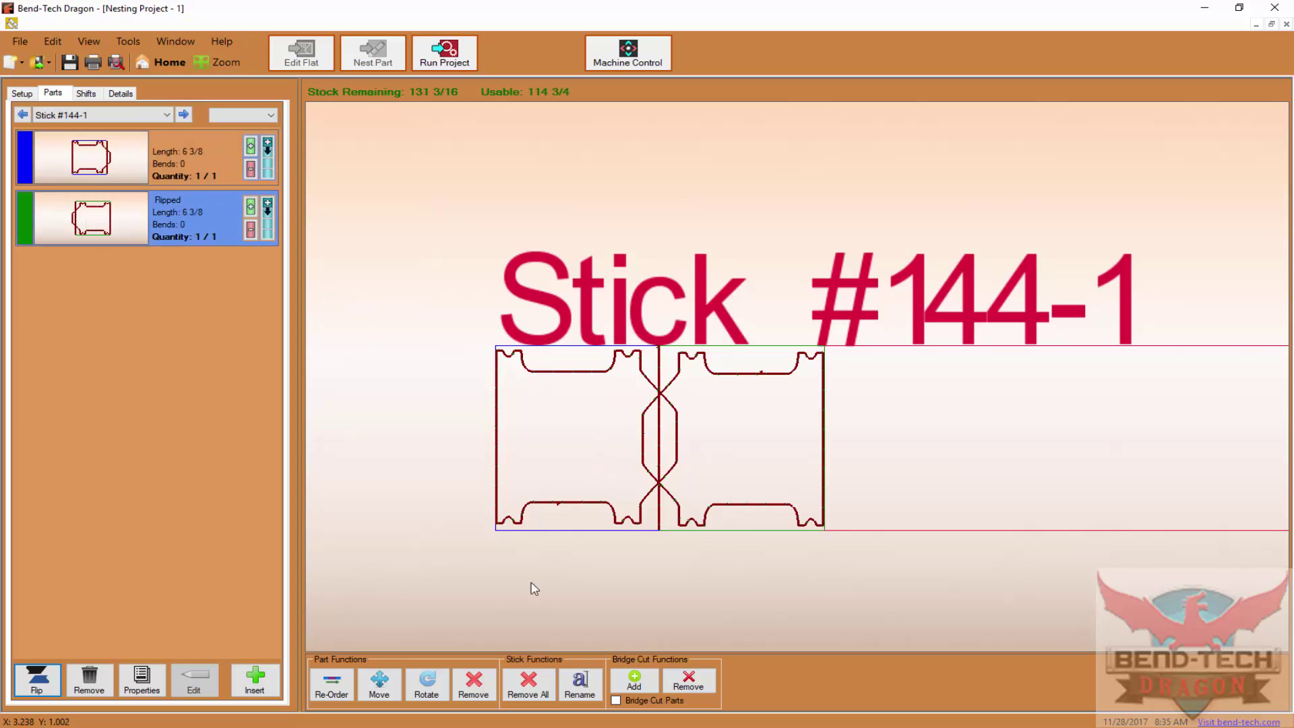
- Remove the original unflipped part from the stick and open the shift actions of the flipped part
left_click(585, 519)
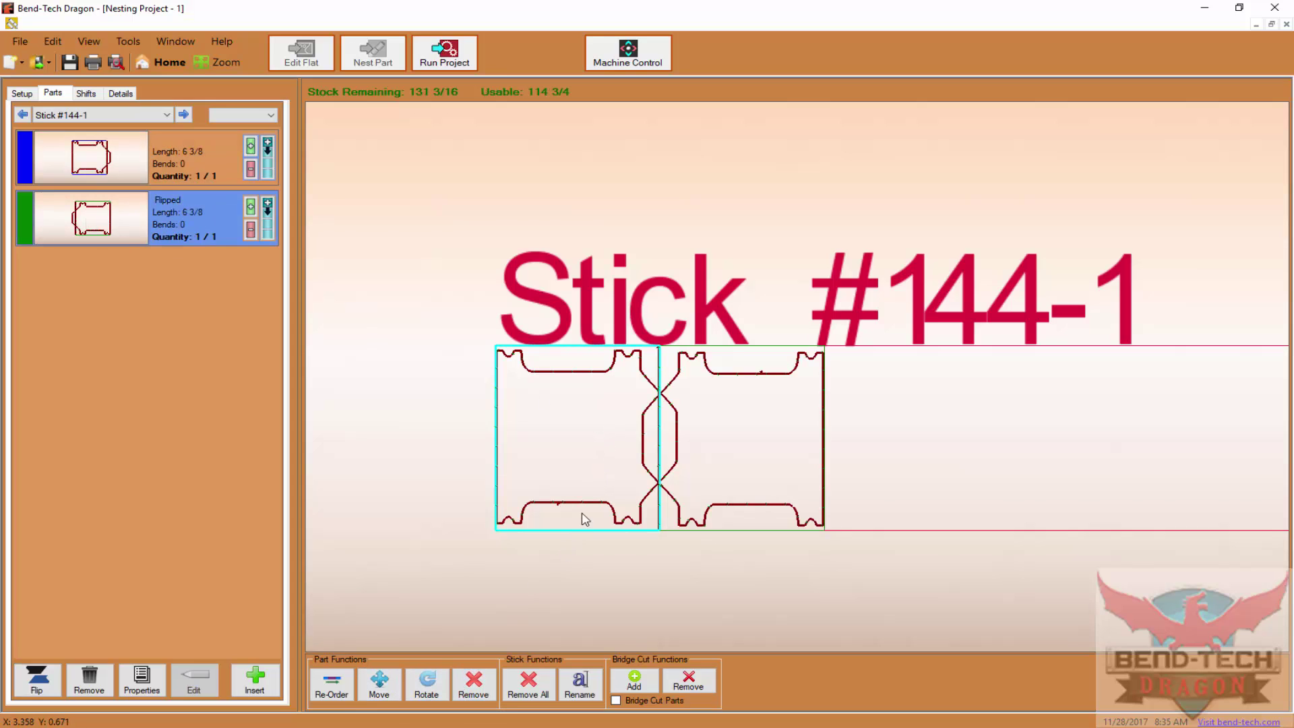
key("Delete")
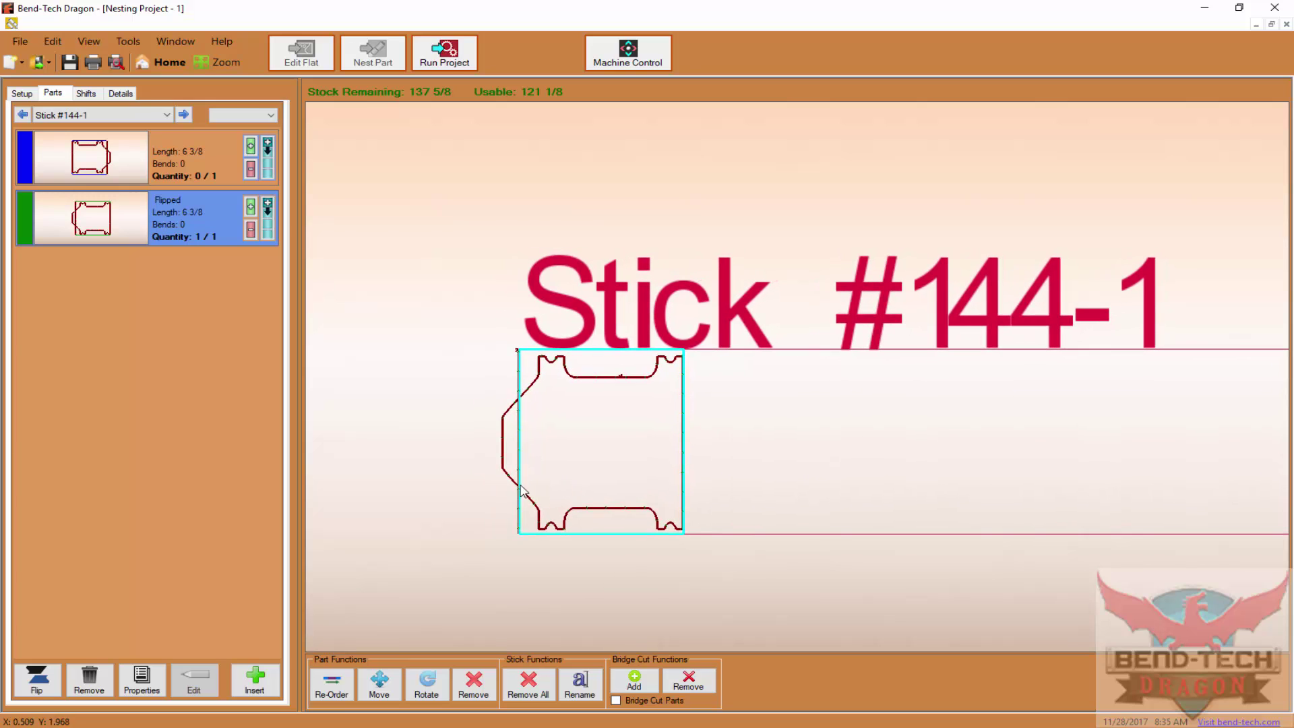
left_click(96, 97)
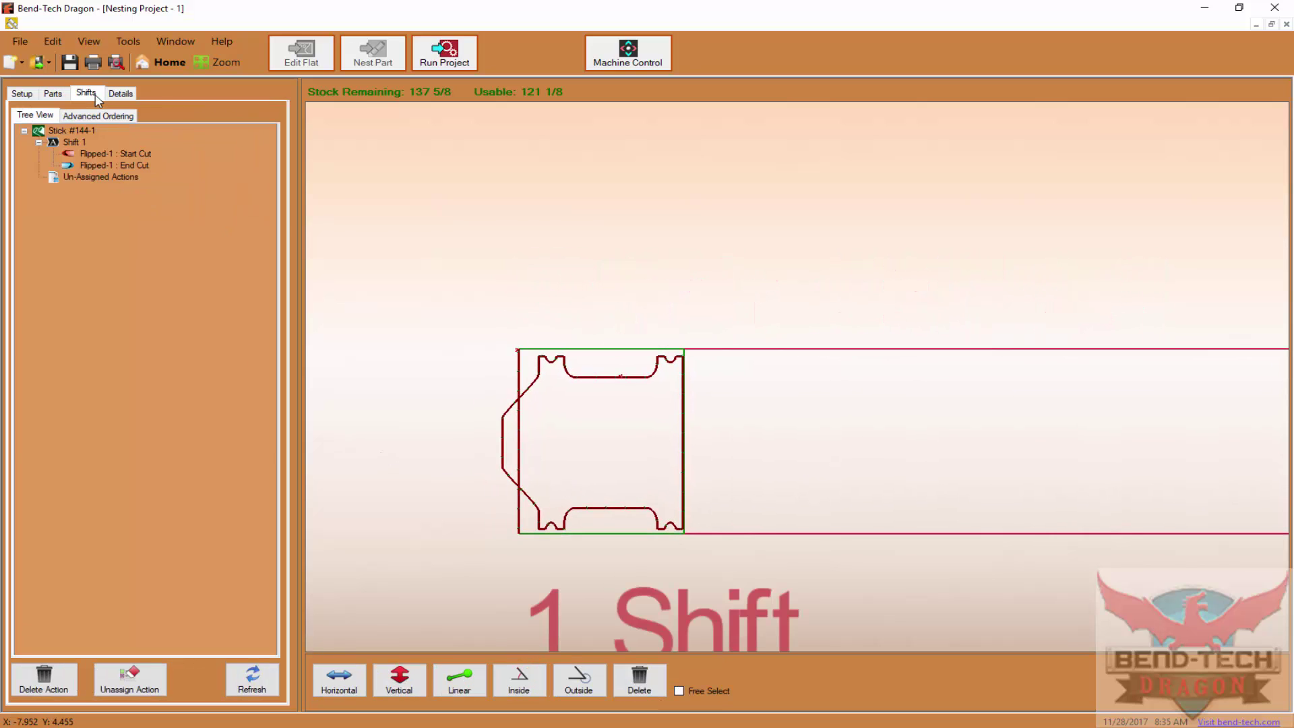
- Delete the flipped part's Start Cut action from Shift 1, keeping only its End Cut profile
left_click(111, 155)
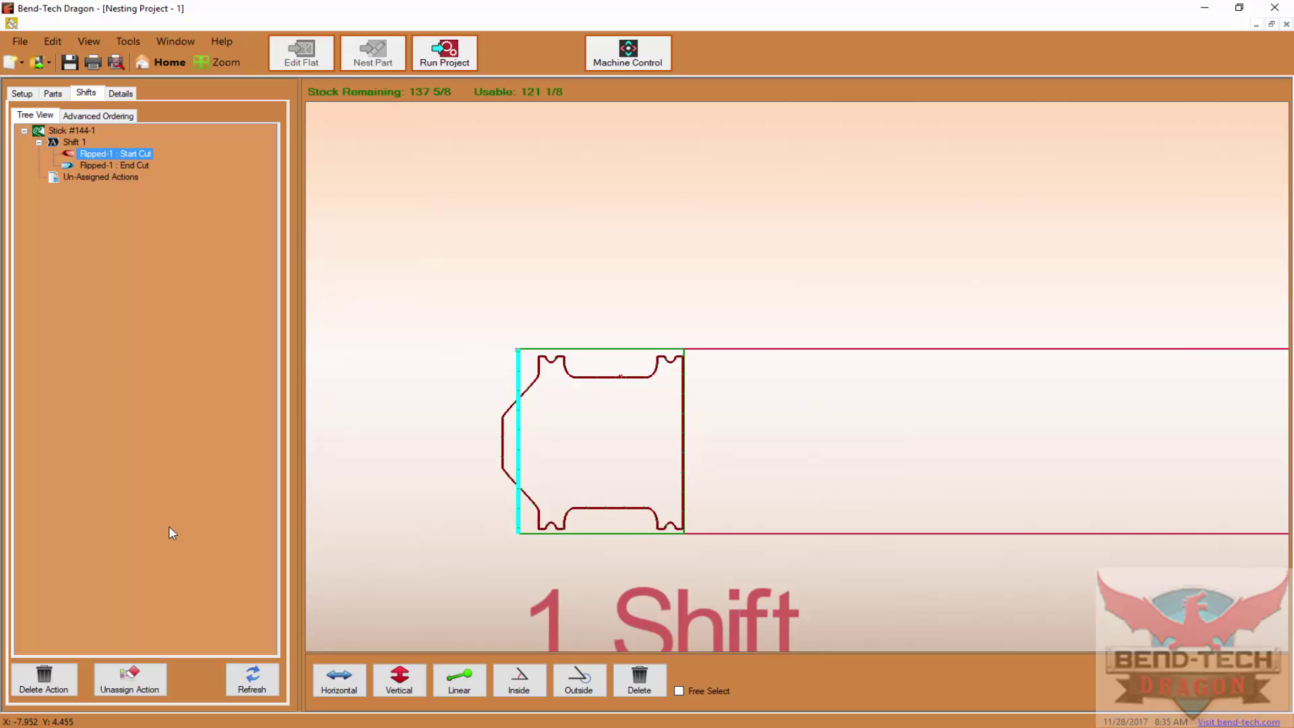
left_click(44, 679)
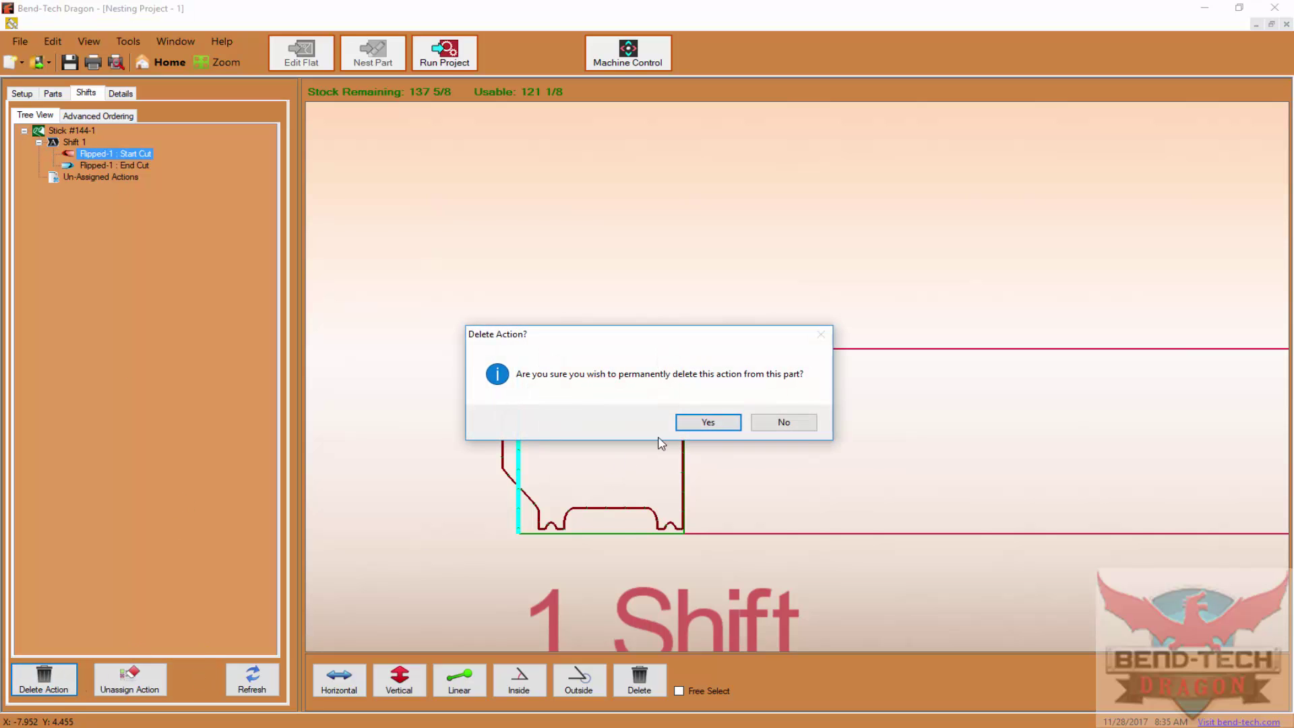
left_click(699, 433)
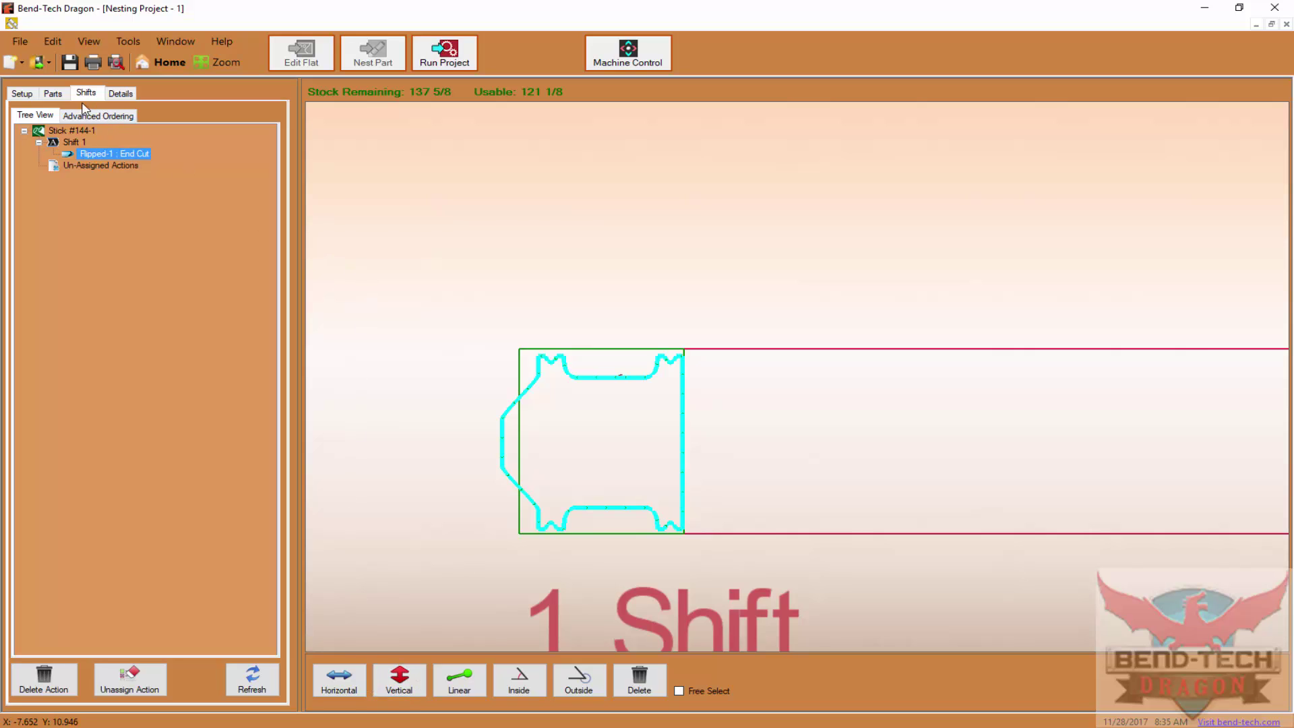
- Move the flipped part about 1 inch along Stick #144-1 so its whole cut profile lies within the stock
left_click(53, 93)
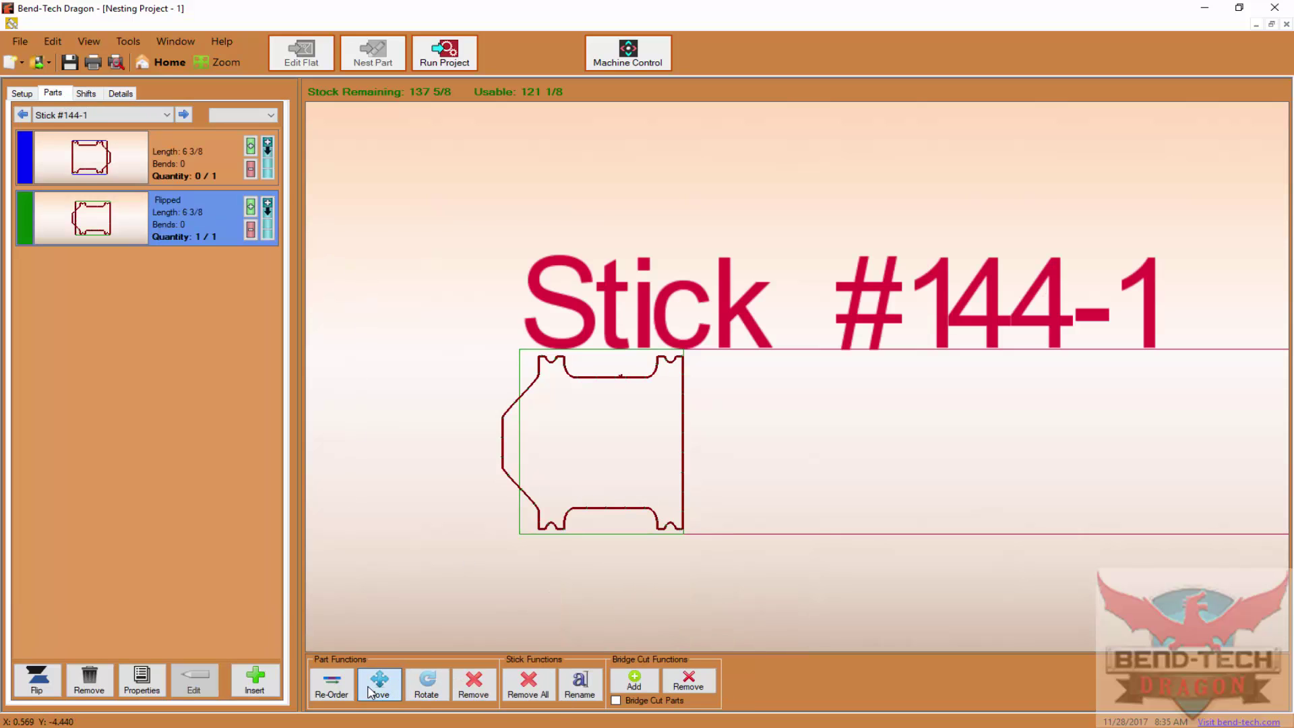
left_click_drag(595, 491, 621, 494)
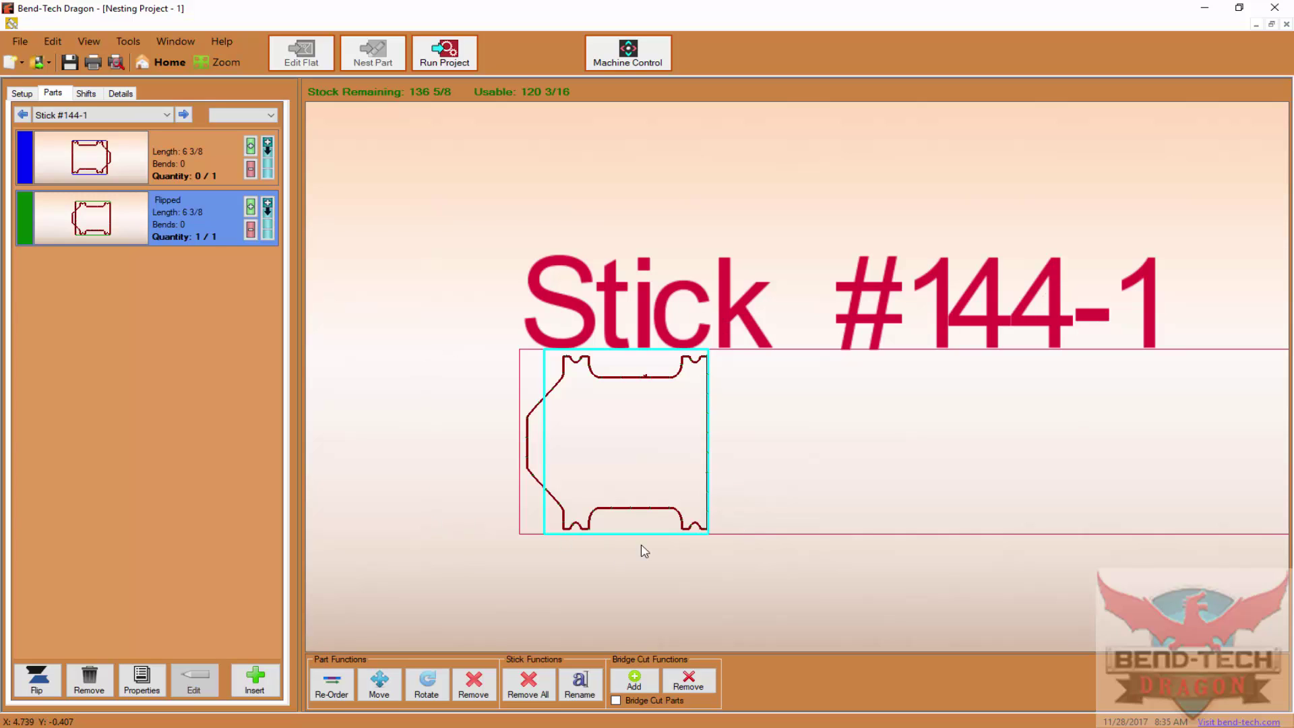
left_click(569, 542)
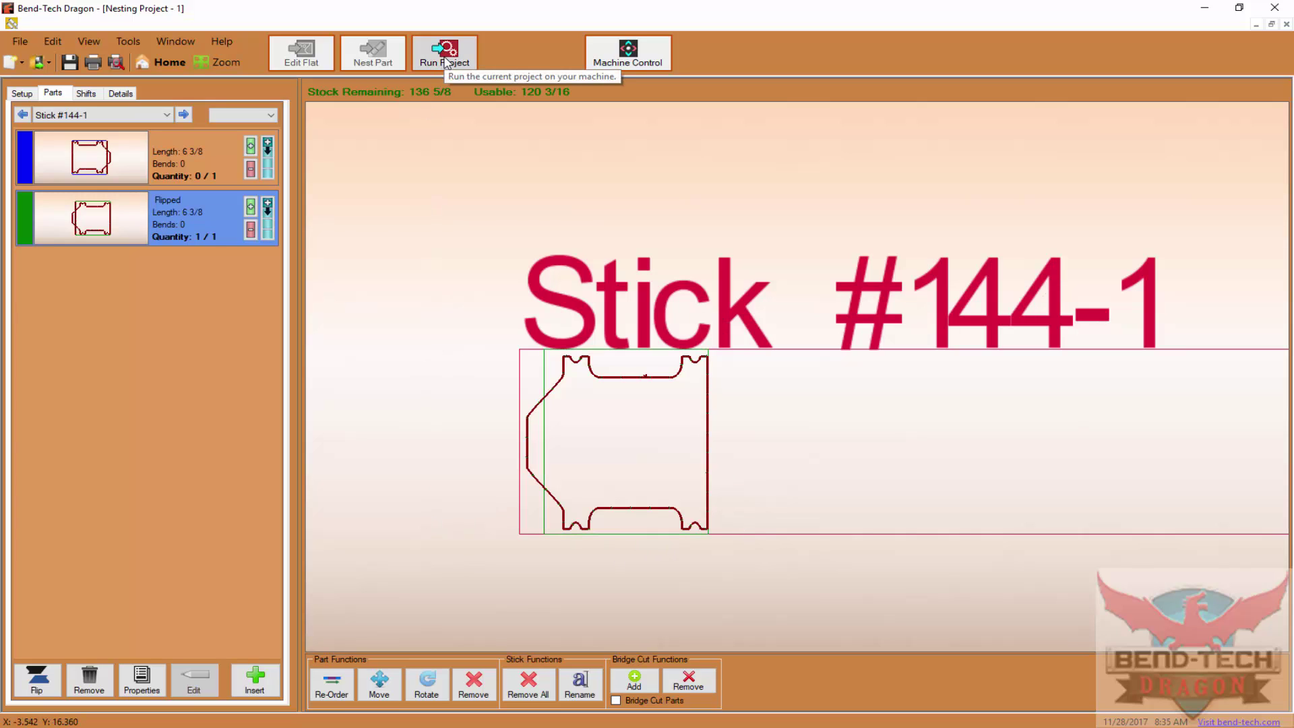